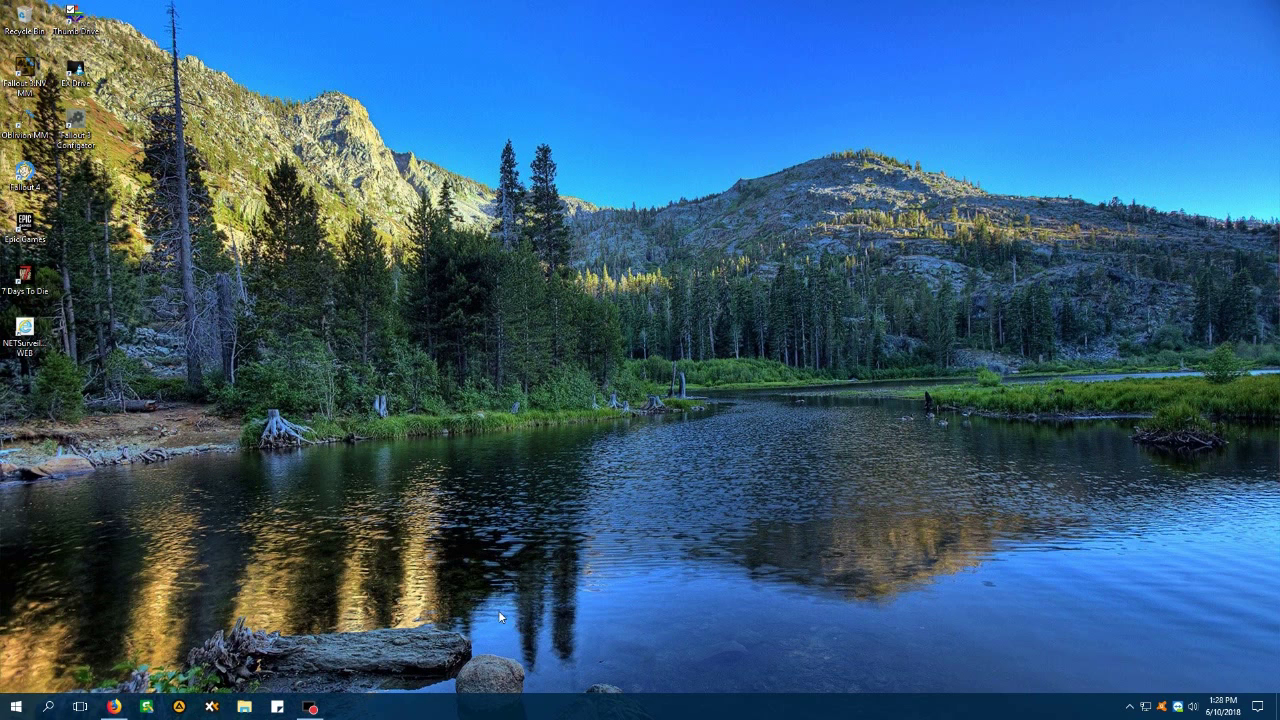
Open the thumb drive from the desktop in a maximized window and go into the Configuring A New Computer folder
double_click(100, 30)
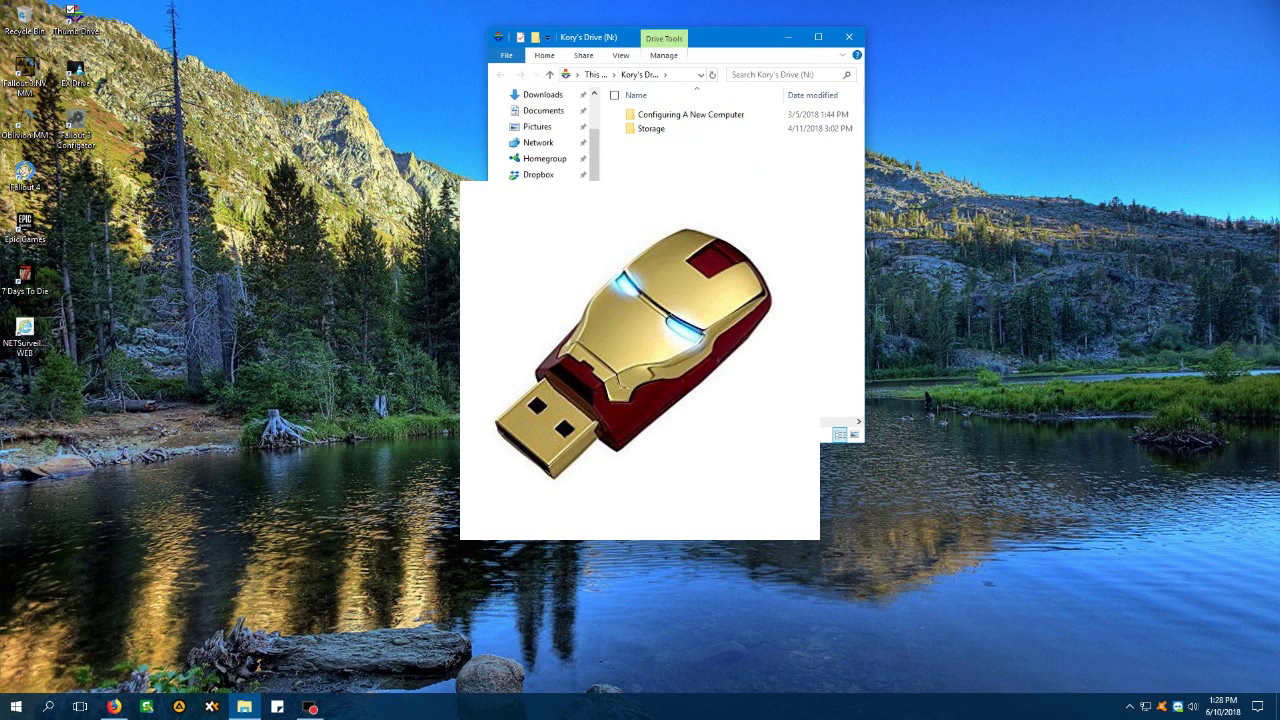
click(820, 40)
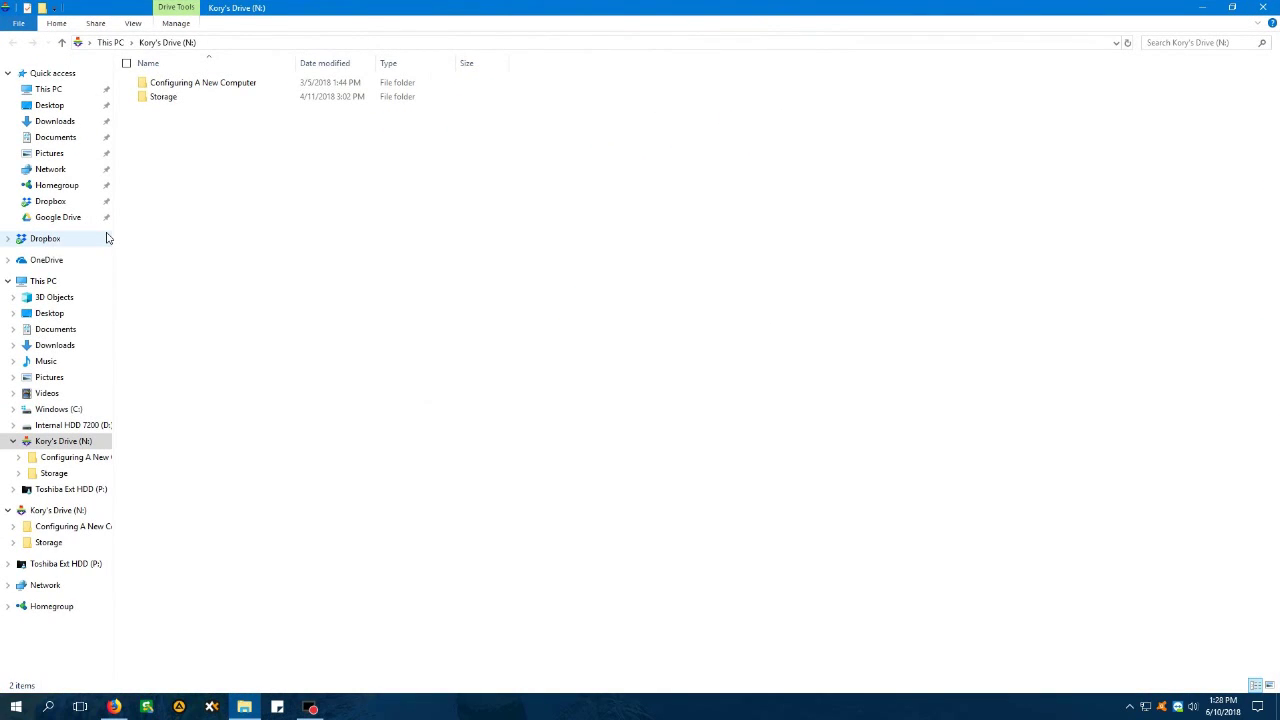
click(226, 87)
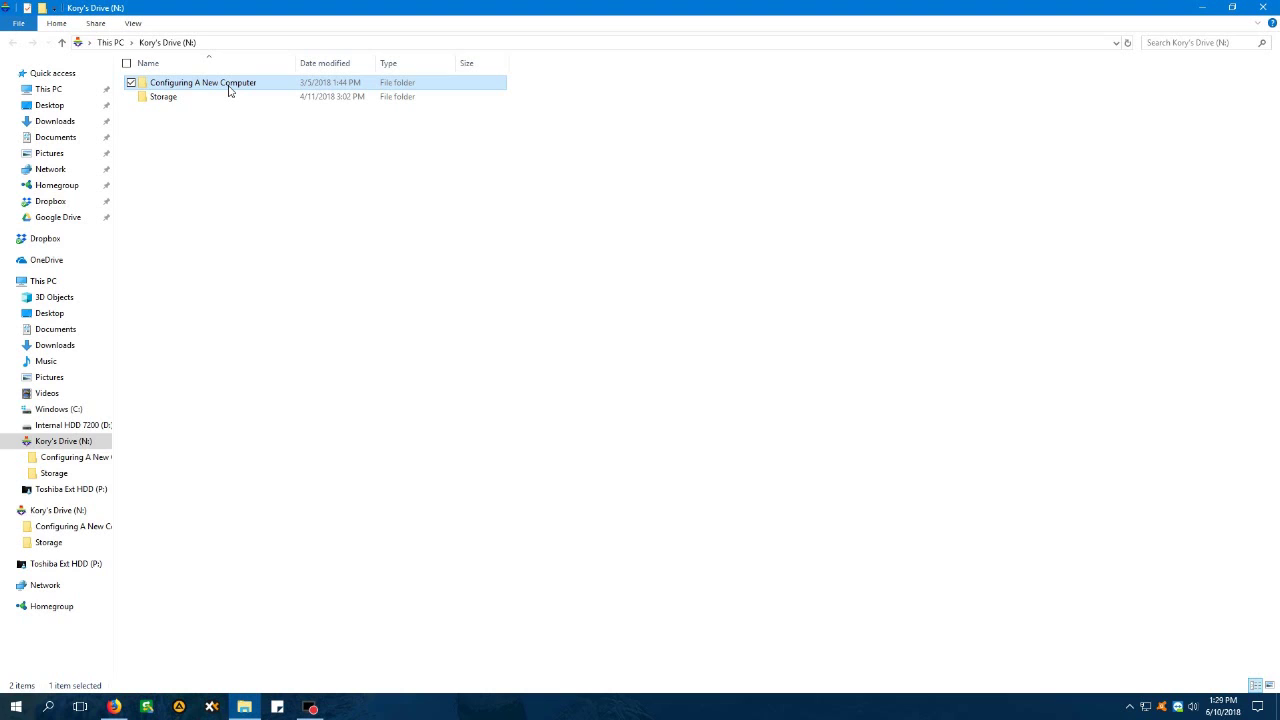
double_click(228, 90)
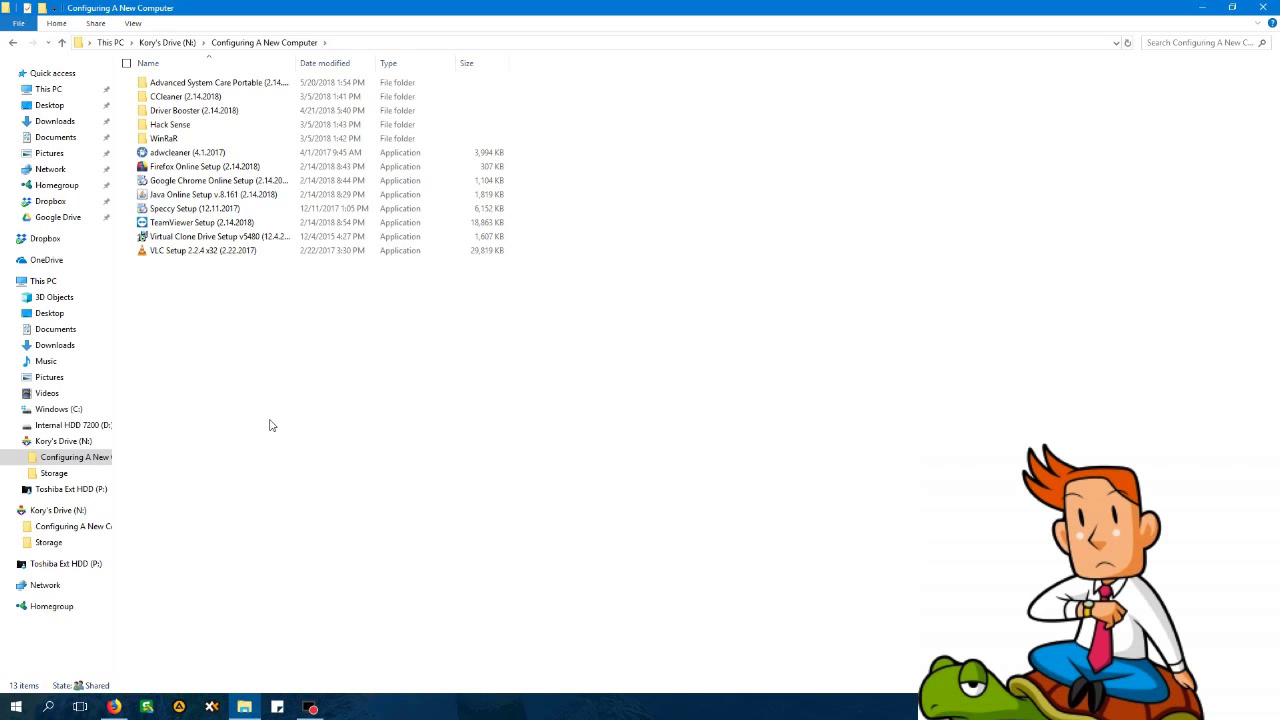
Open Device Manager to look over the computer's device categories, and close it again
right_click(16, 707)
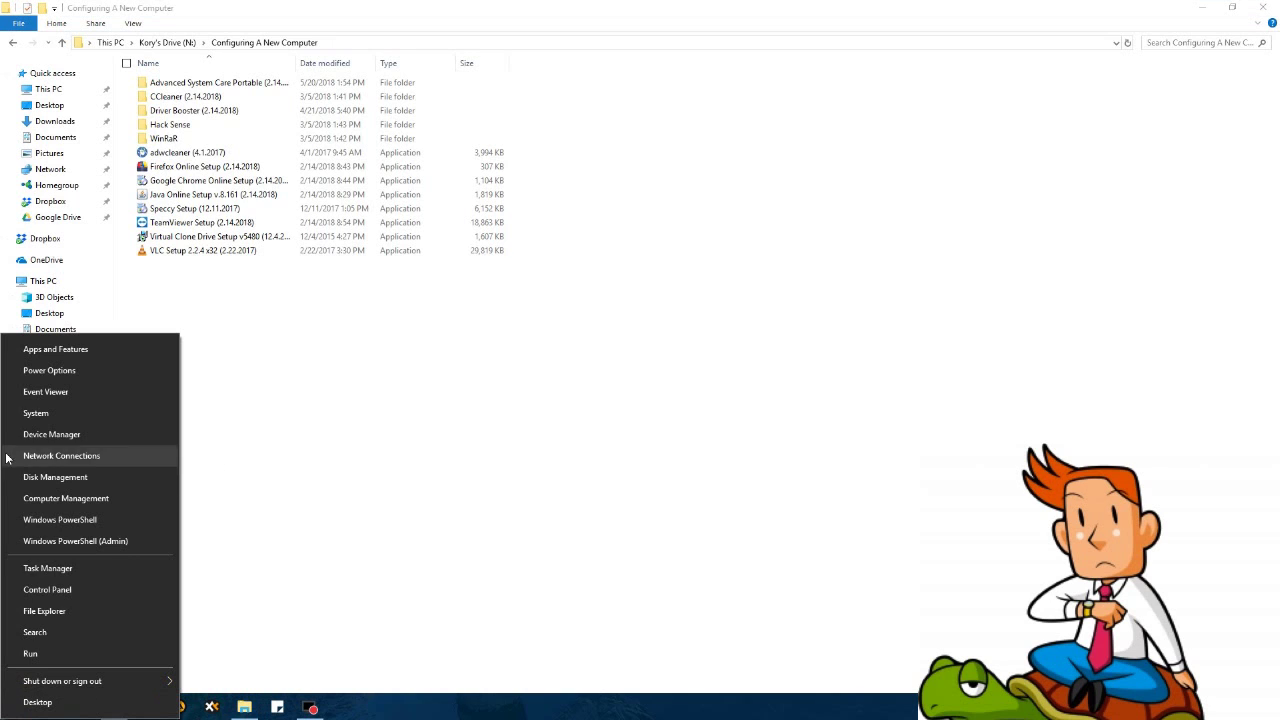
click(75, 433)
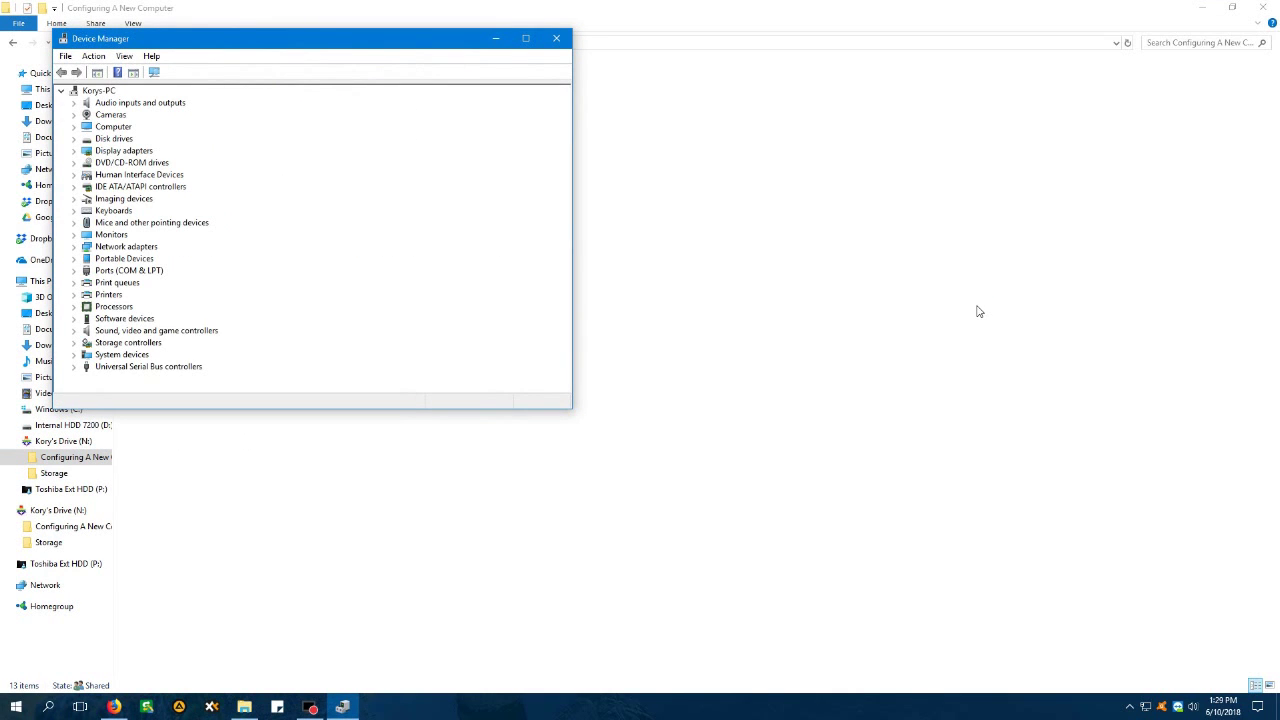
click(555, 39)
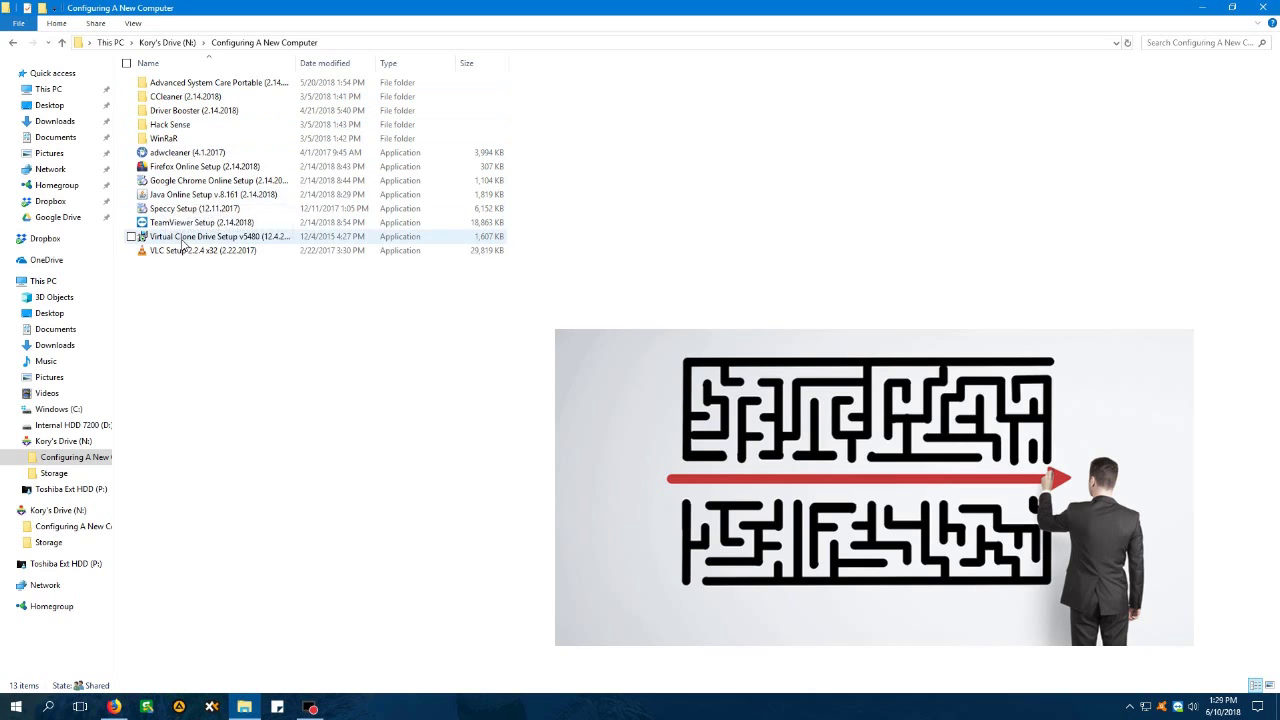
Launch the ASC application from the Advanced System Care Portable folder on the thumb drive
click(218, 84)
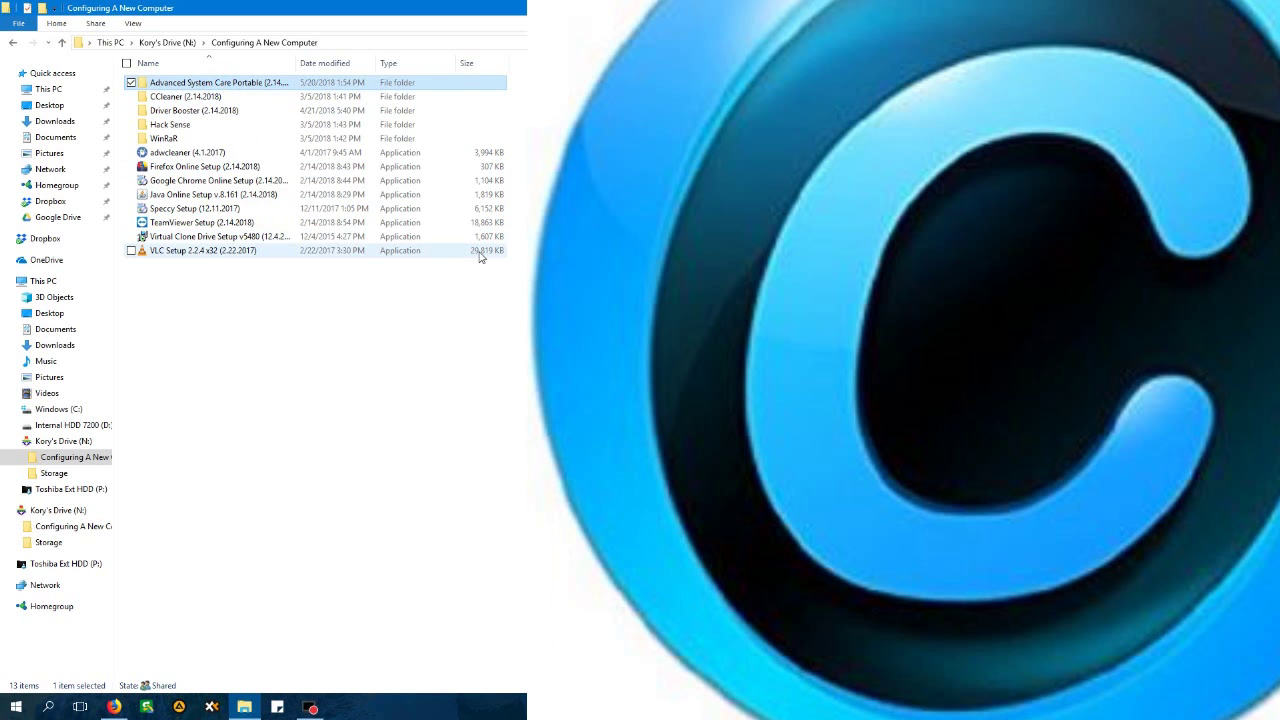
key(Return)
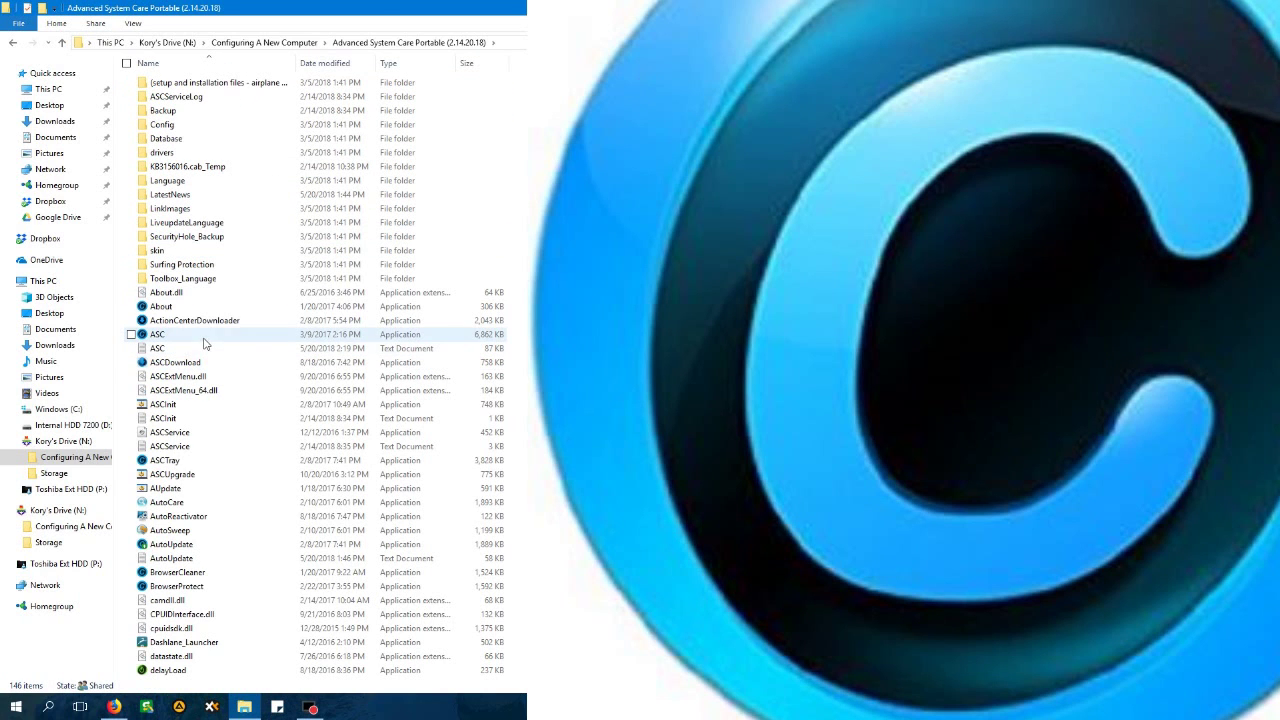
double_click(203, 336)
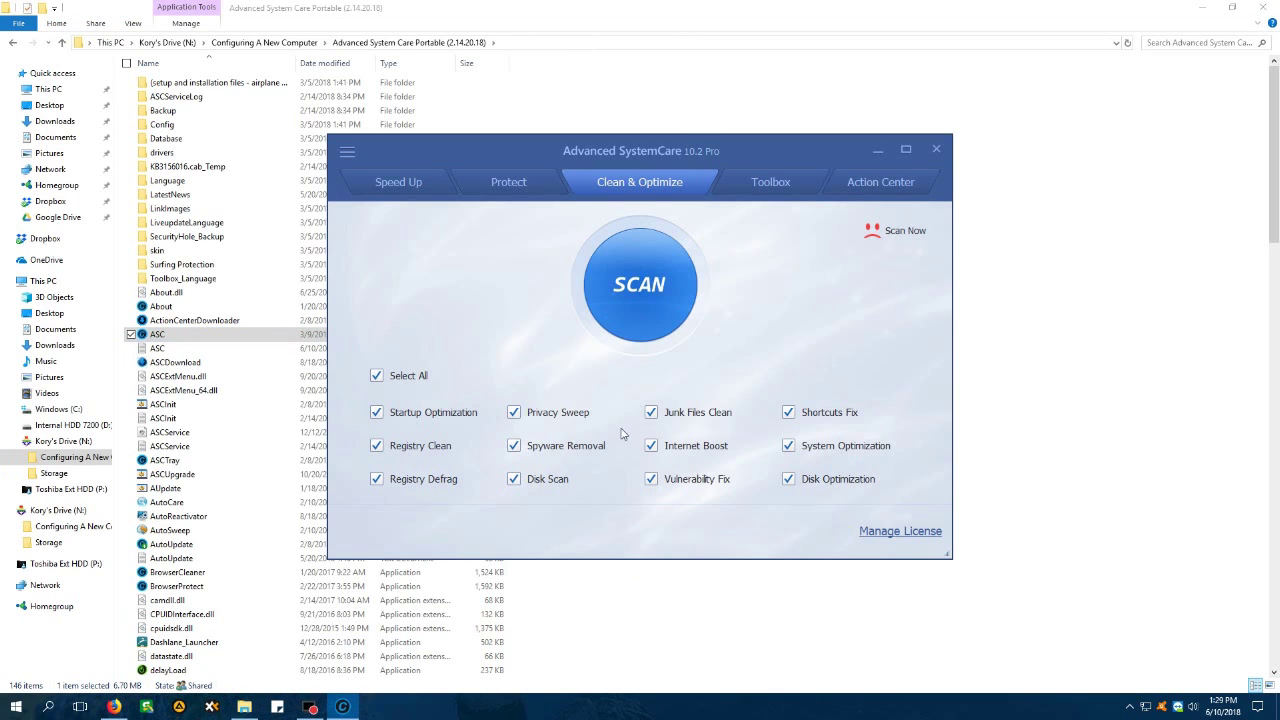
Run a Clean & Optimize scan with all items selected, stop it early and return to the scan options
click(674, 310)
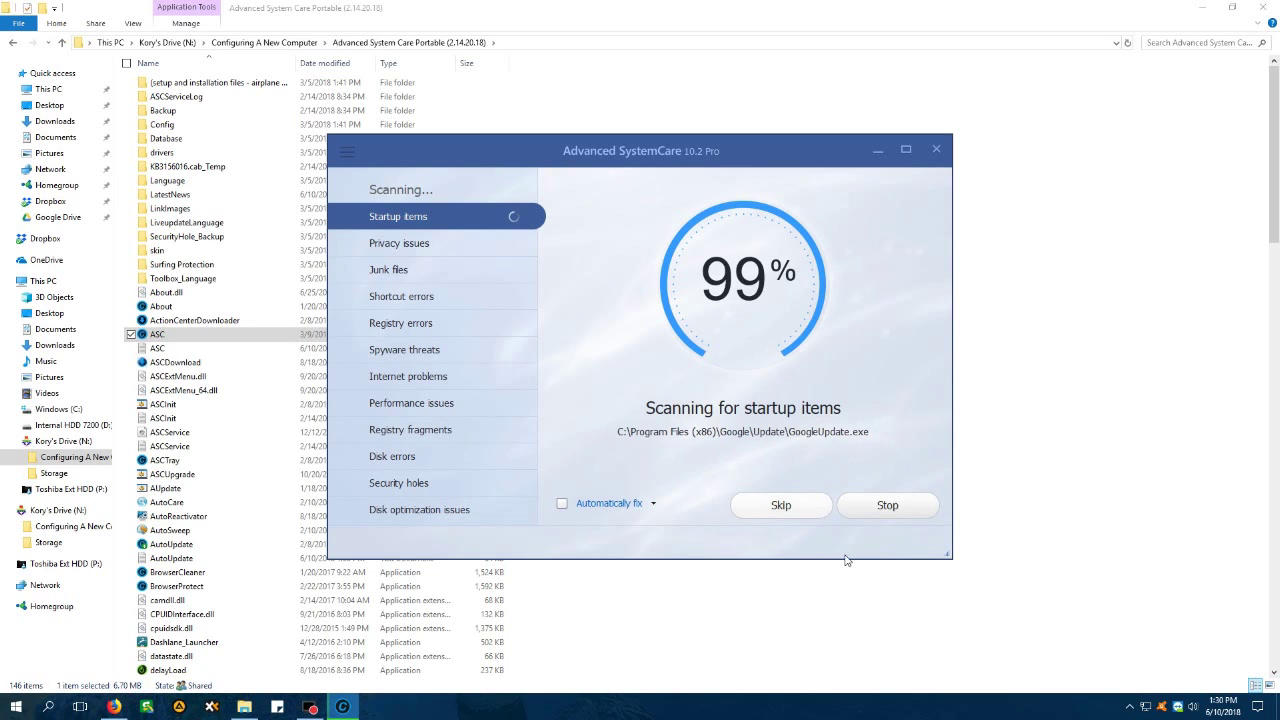
click(907, 505)
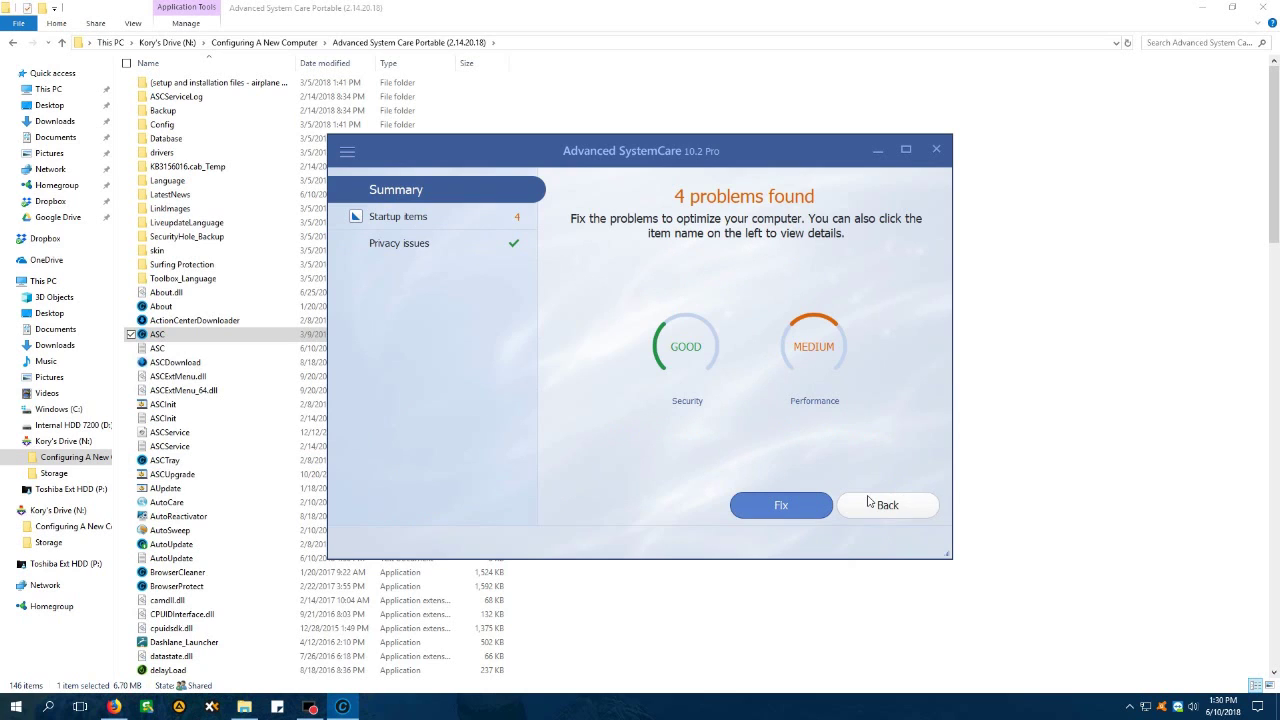
click(875, 507)
click(691, 398)
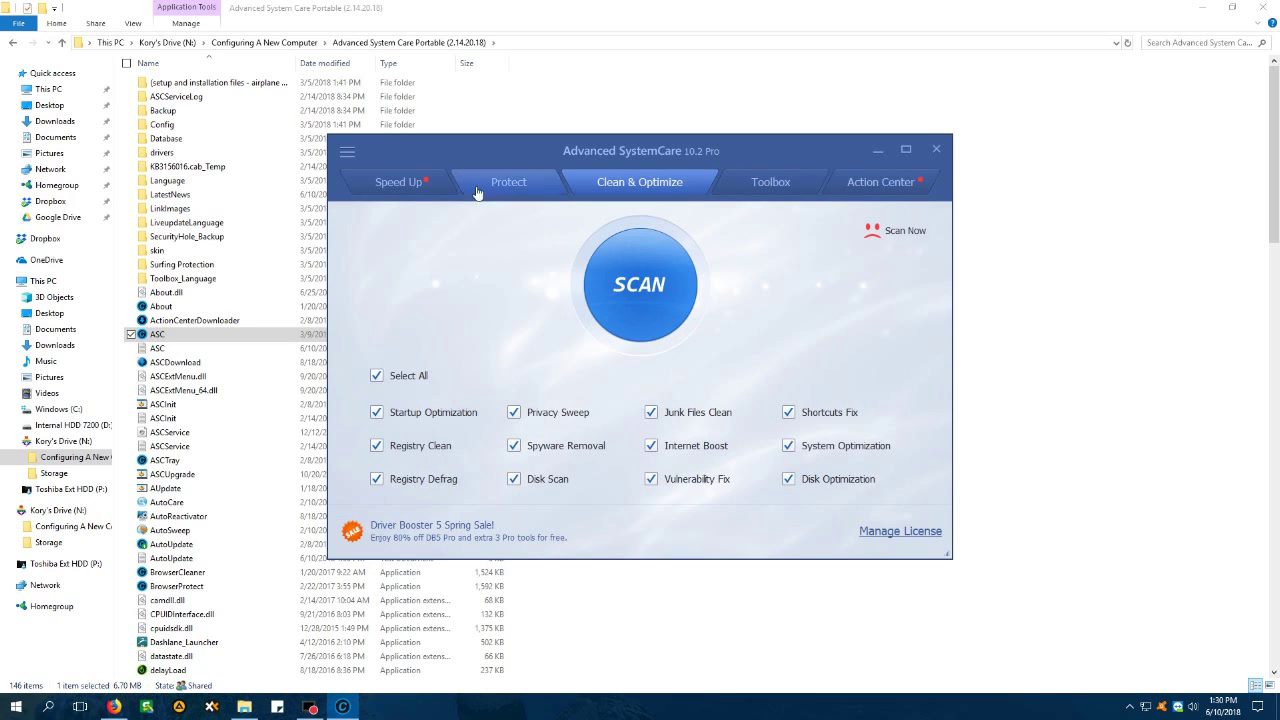
View the Speed Up tools, dismiss the Advanced SystemCare 11 update offer and exit the program
click(417, 192)
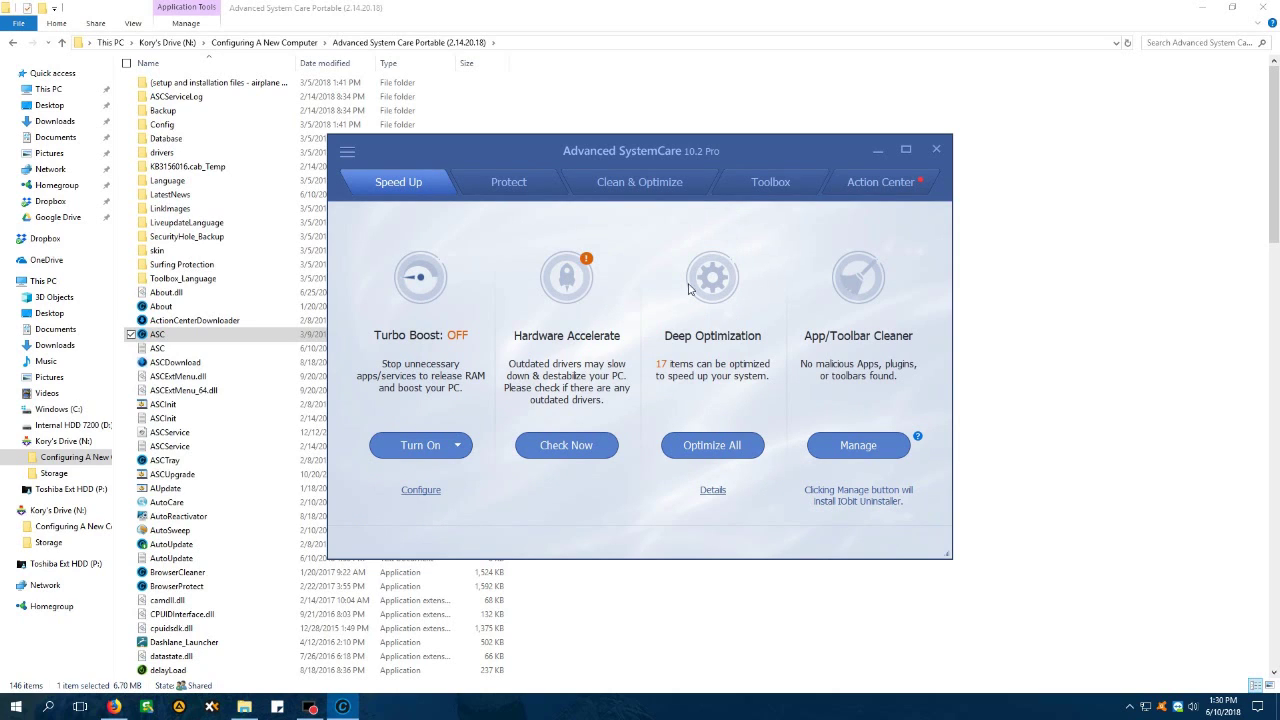
click(938, 152)
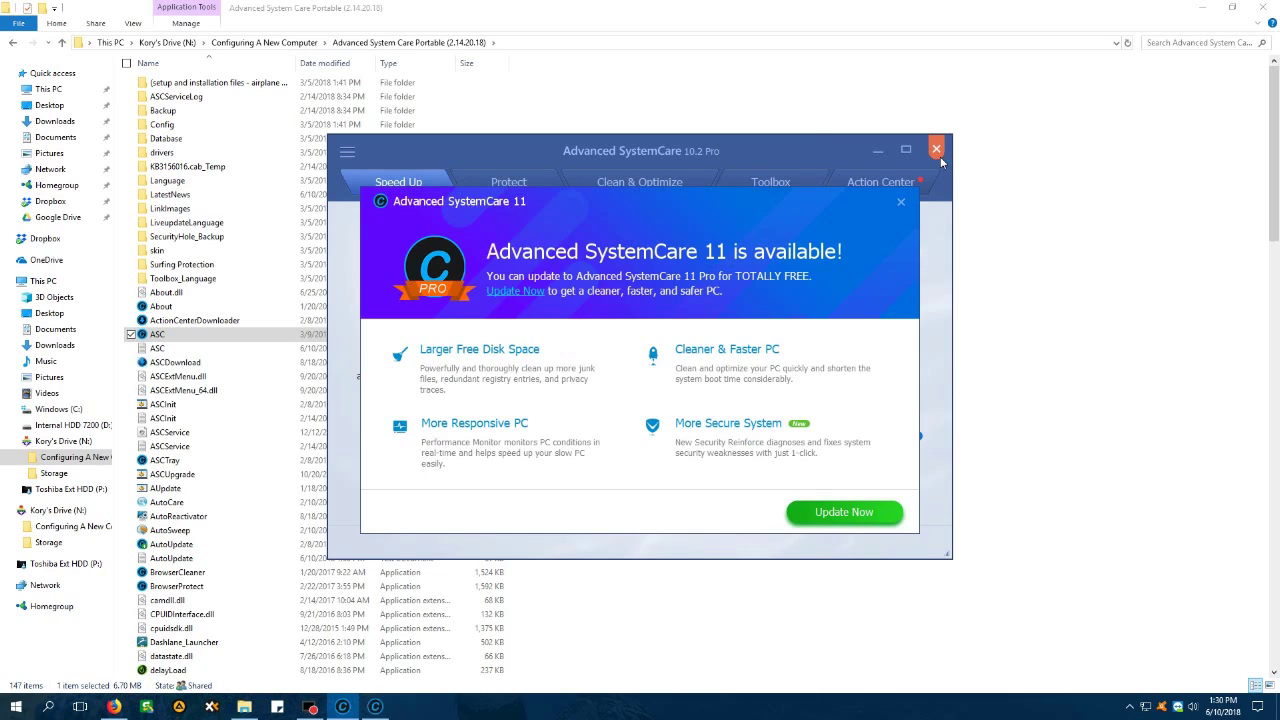
click(902, 205)
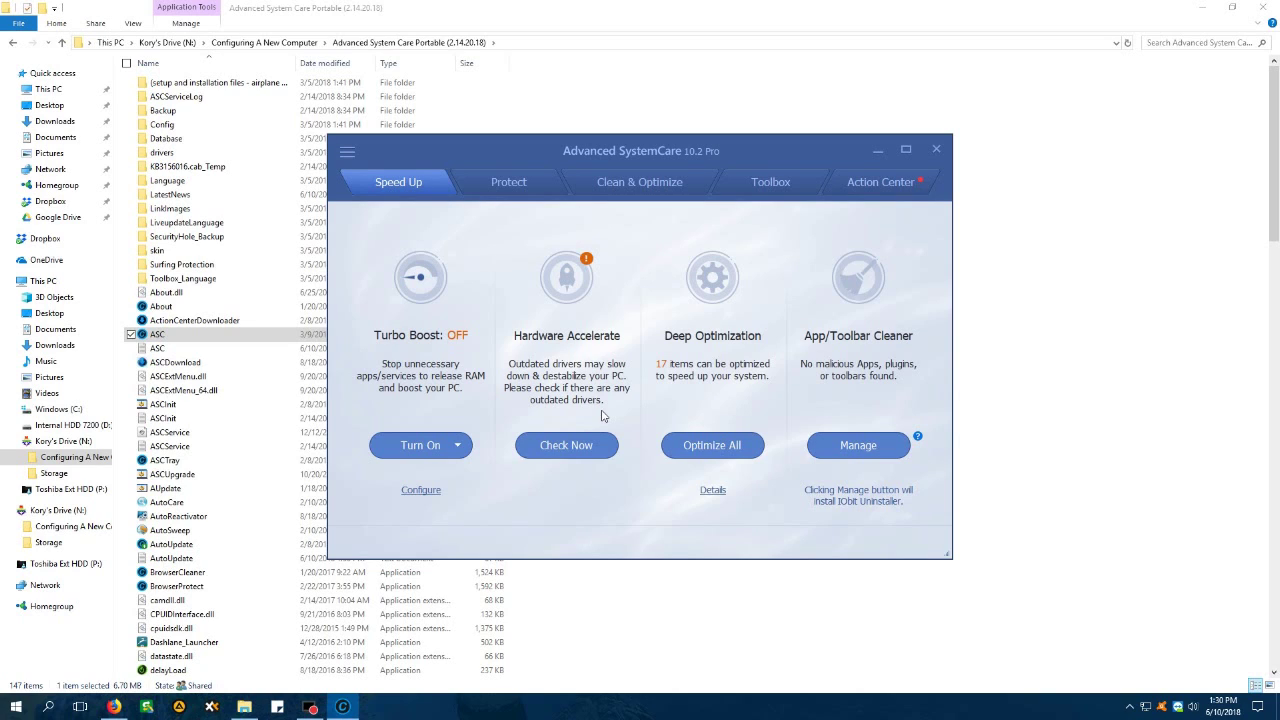
click(936, 150)
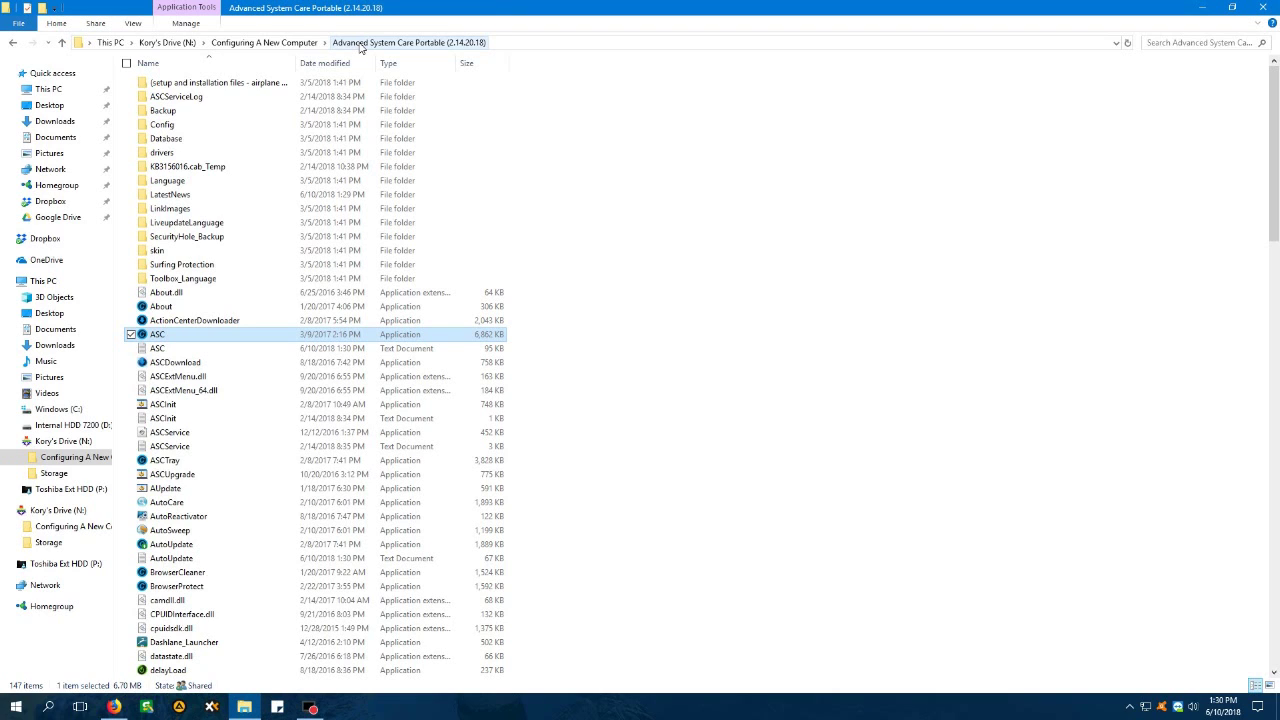
Go back to the Configuring A New Computer folder and launch CCleaner64 from the CCleaner (2.14.2018) folder
click(273, 45)
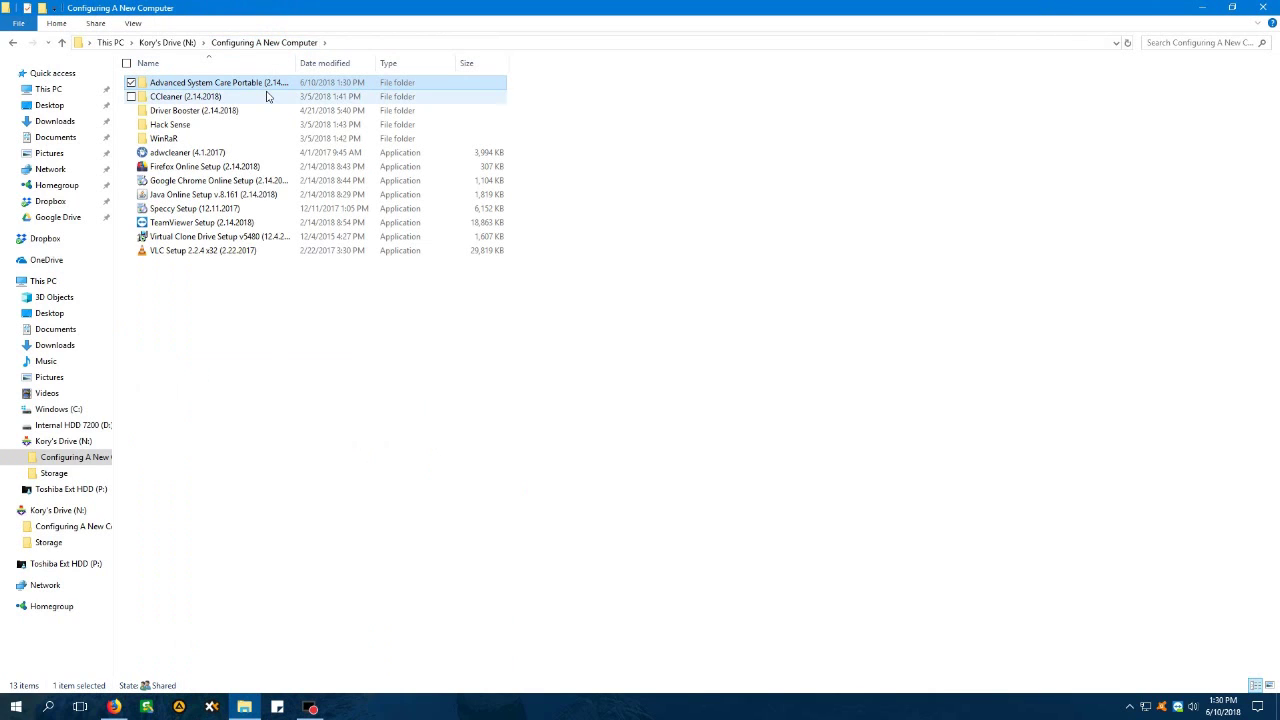
click(268, 96)
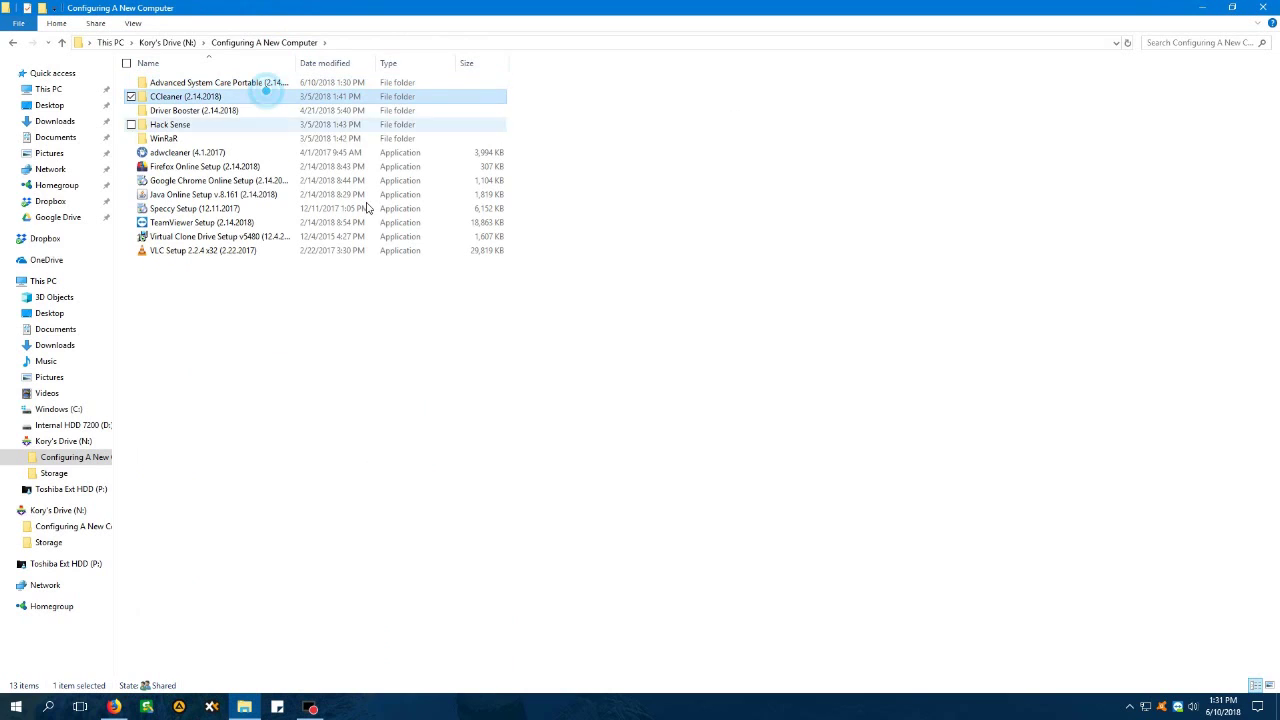
key(Return)
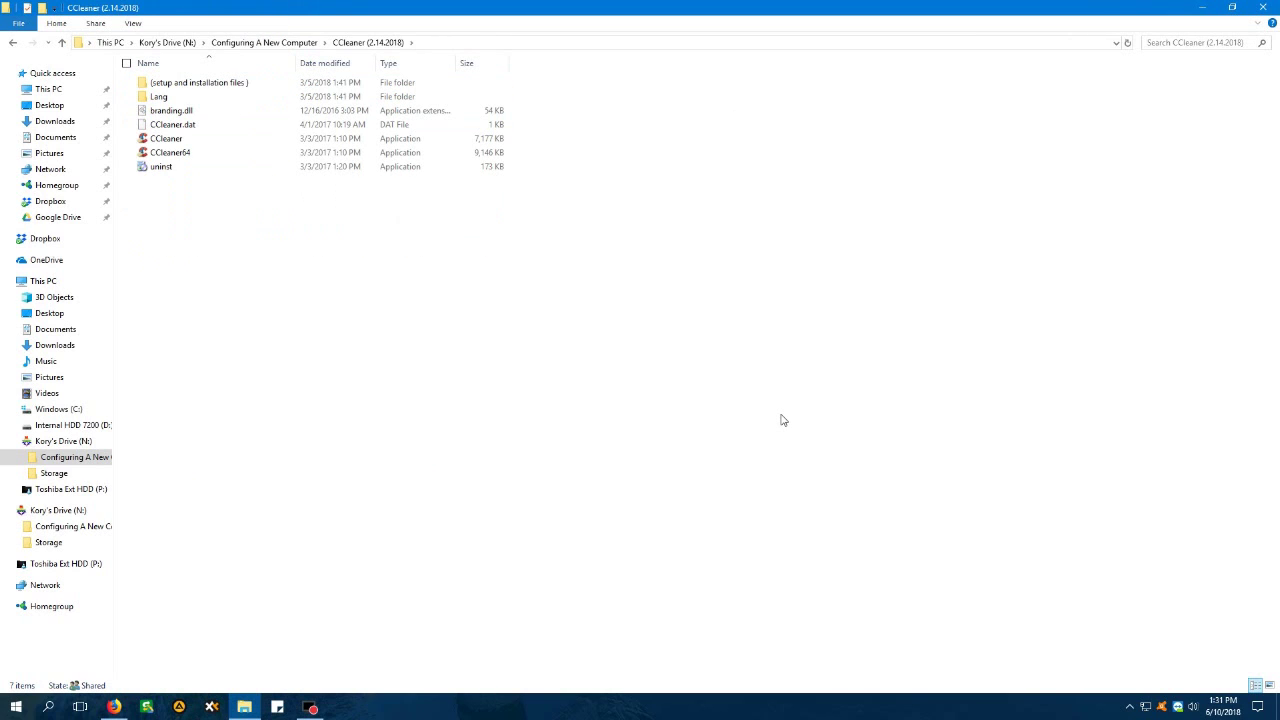
click(266, 151)
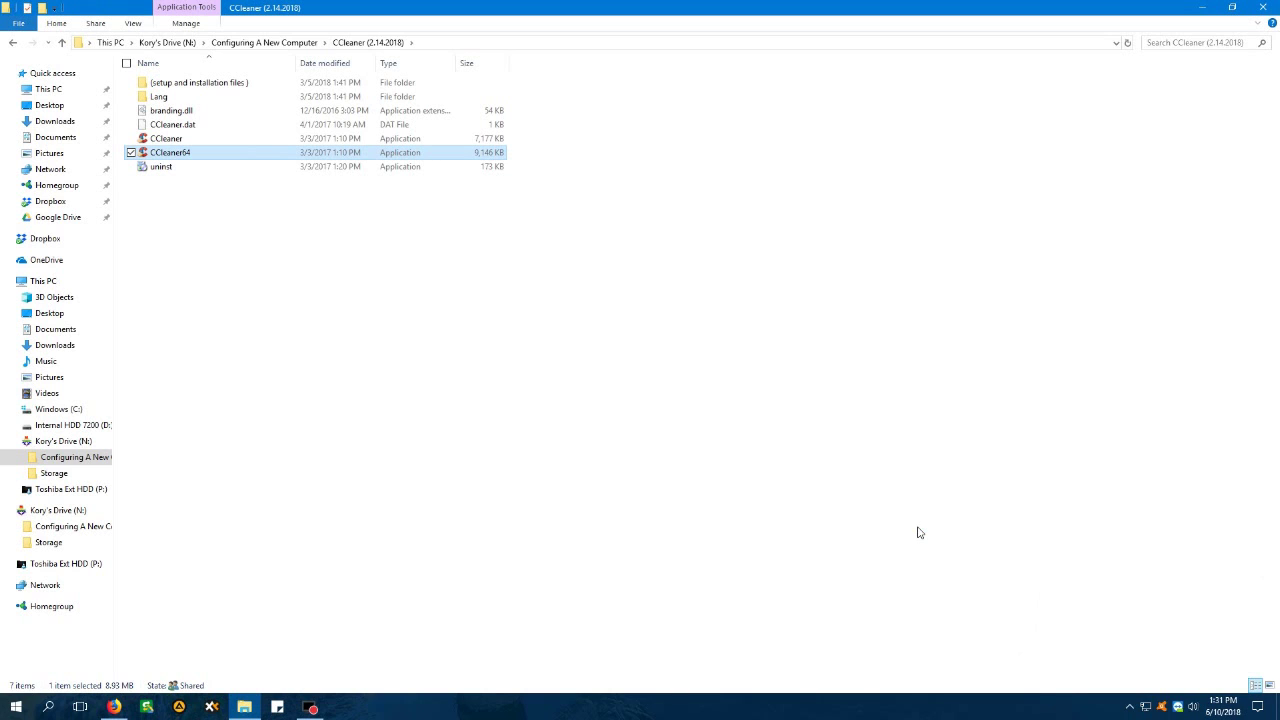
key(Return)
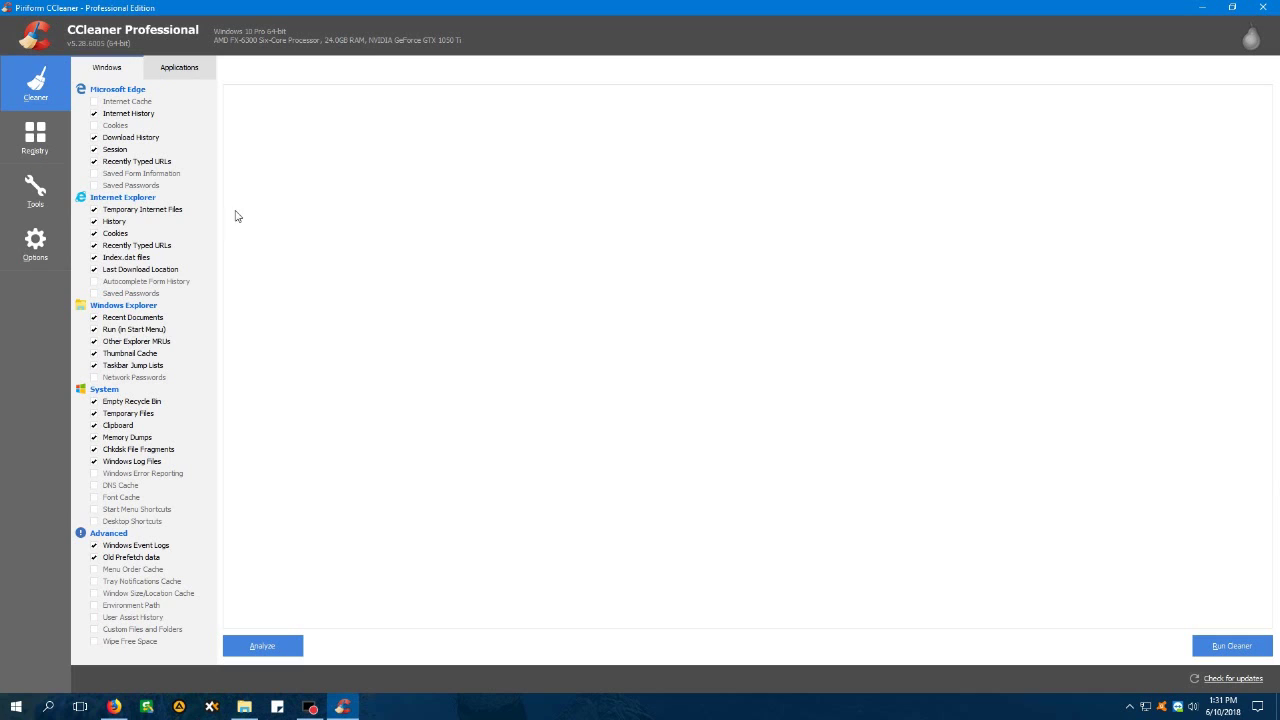
Check the basic settings and the monitoring settings in CCleaner's options
click(35, 190)
click(35, 250)
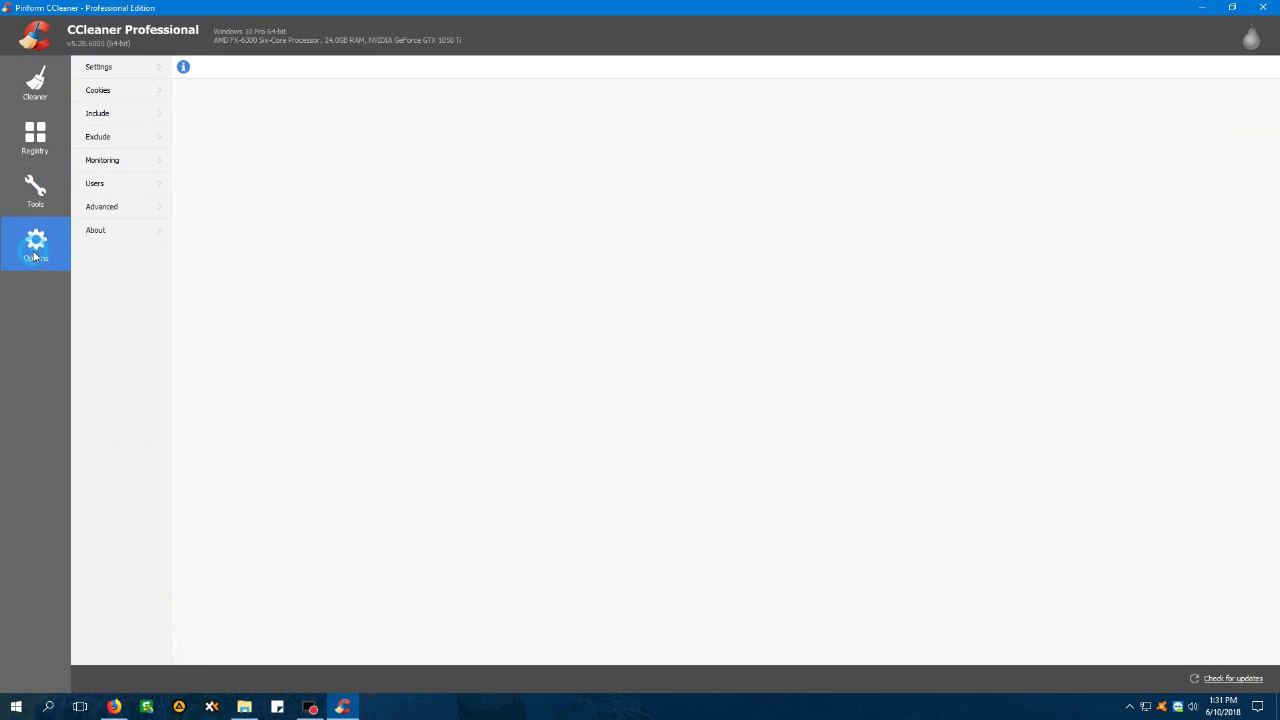
click(142, 67)
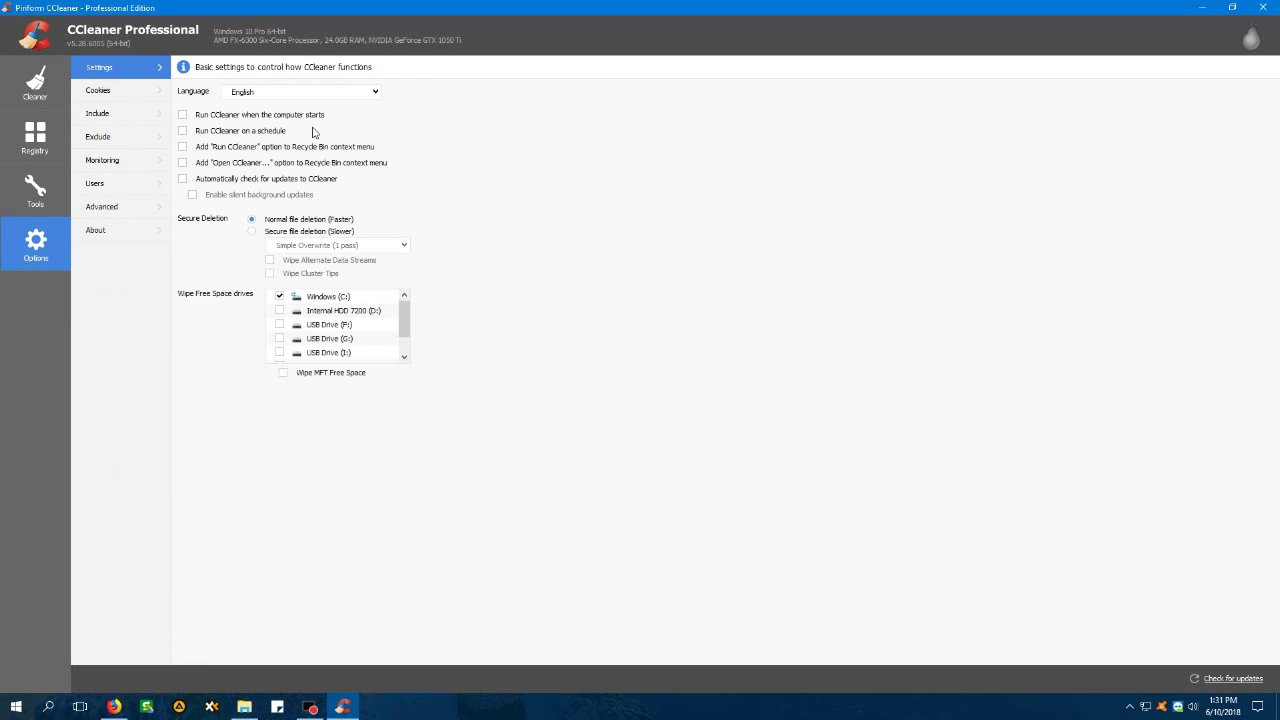
click(114, 169)
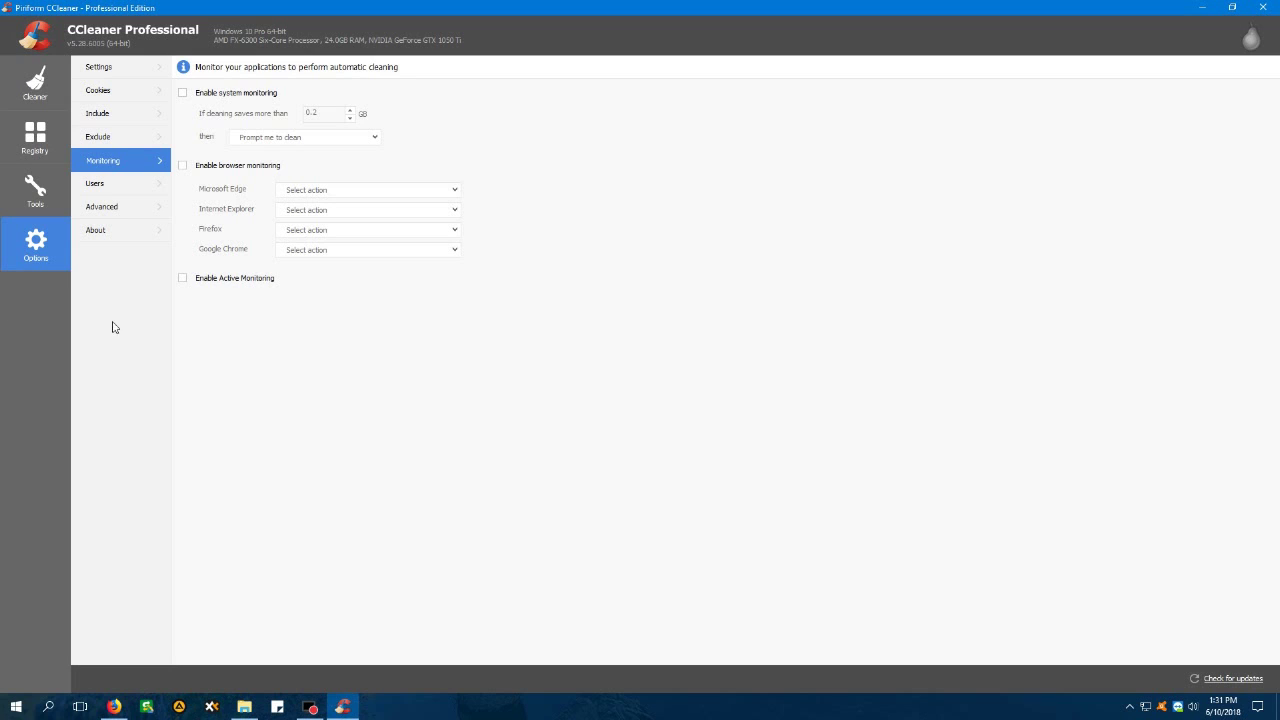
Review the cleaner's checked items for both Windows and installed applications
click(49, 95)
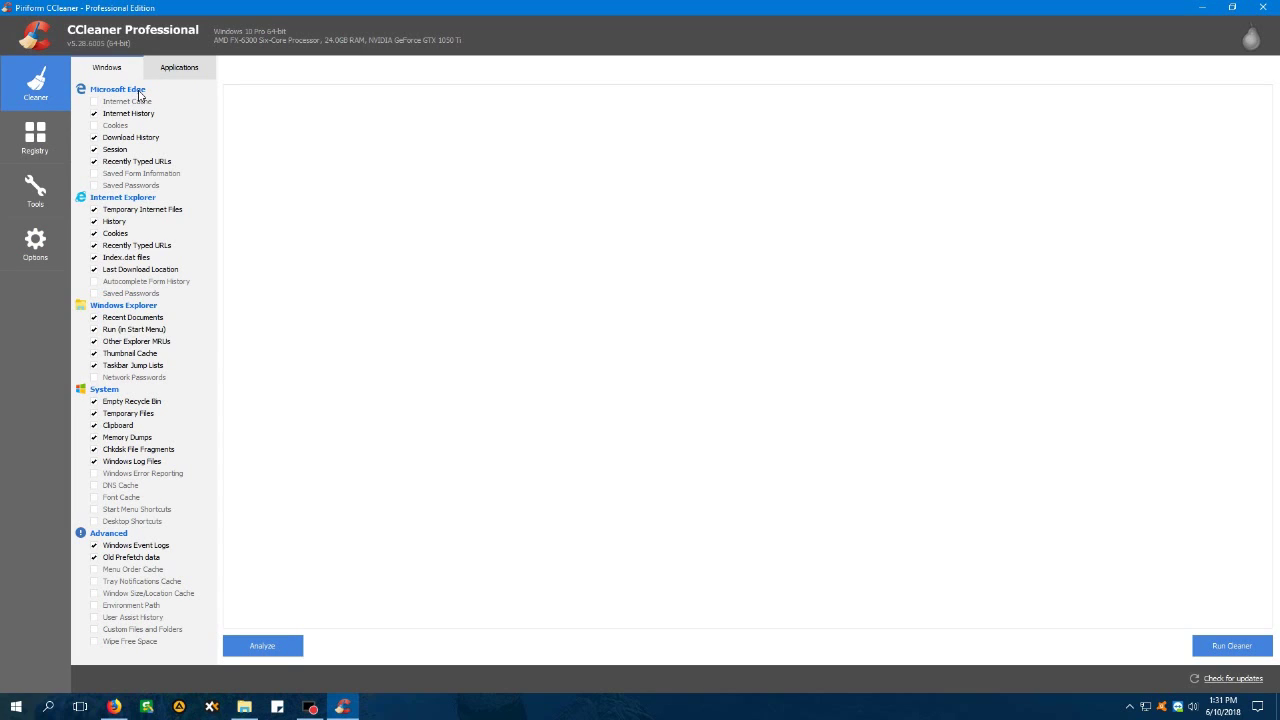
click(176, 67)
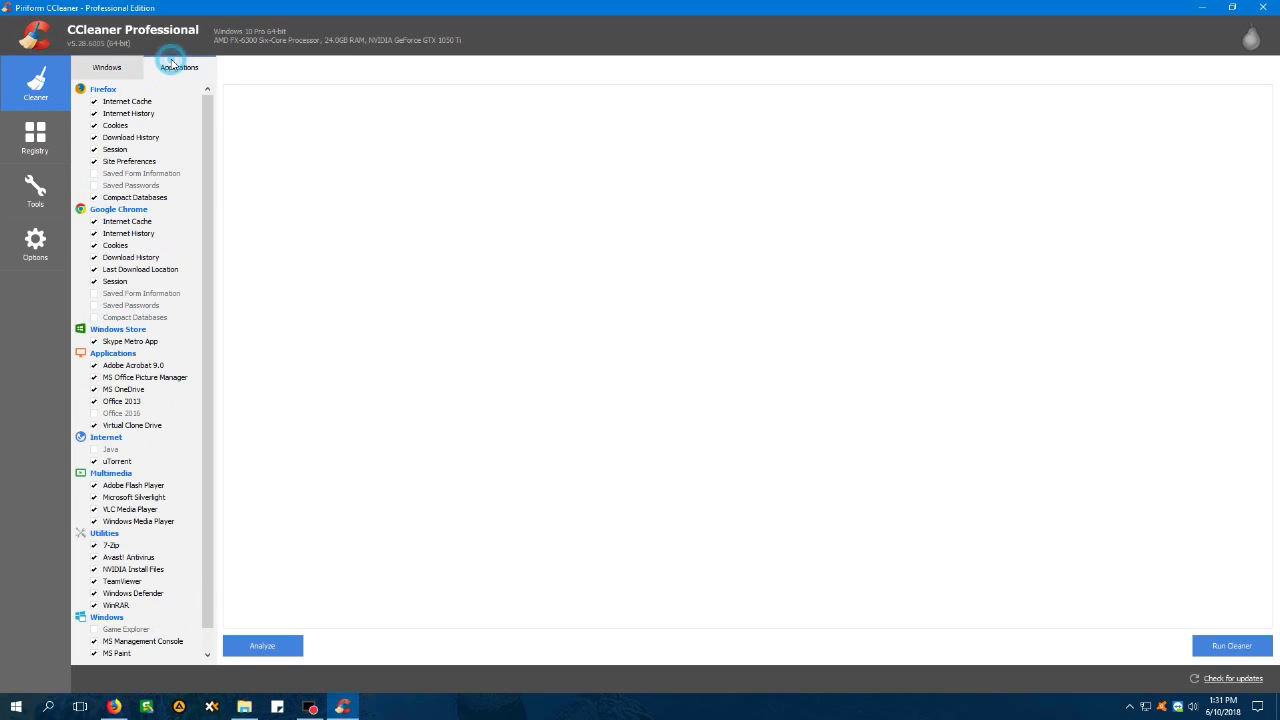
scroll(105, 415, down, 1)
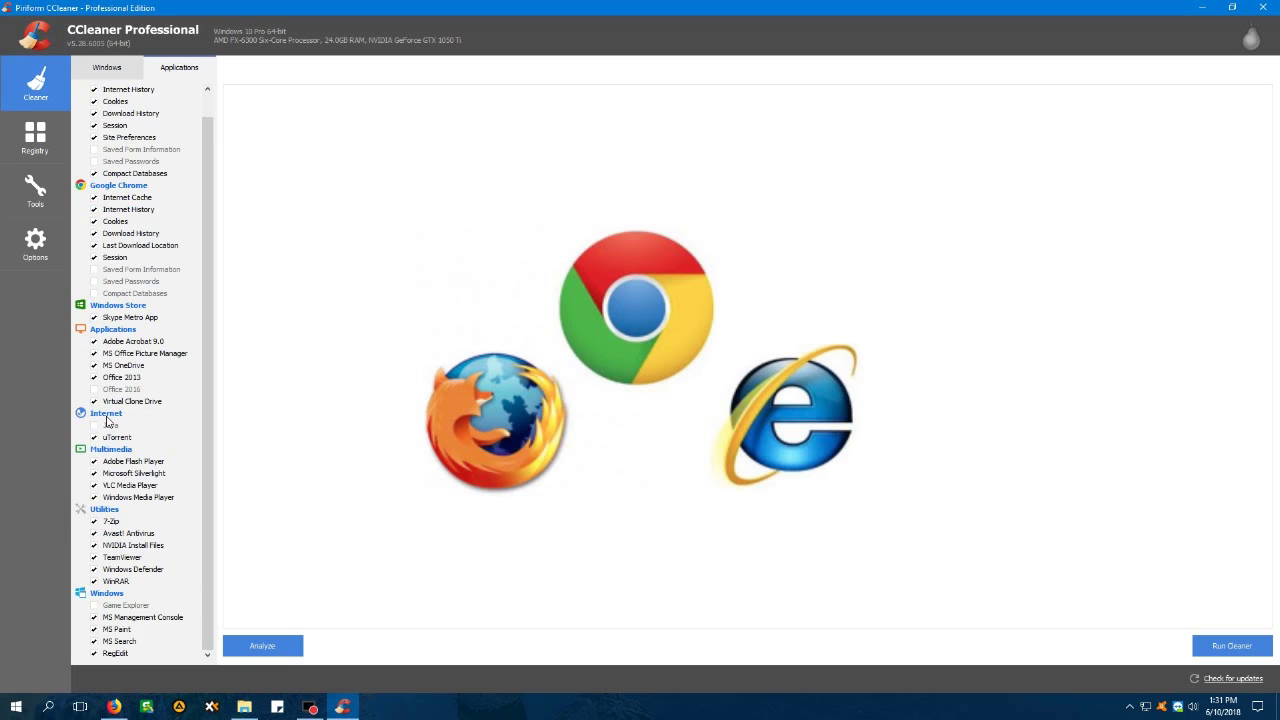
scroll(105, 418, up, 1)
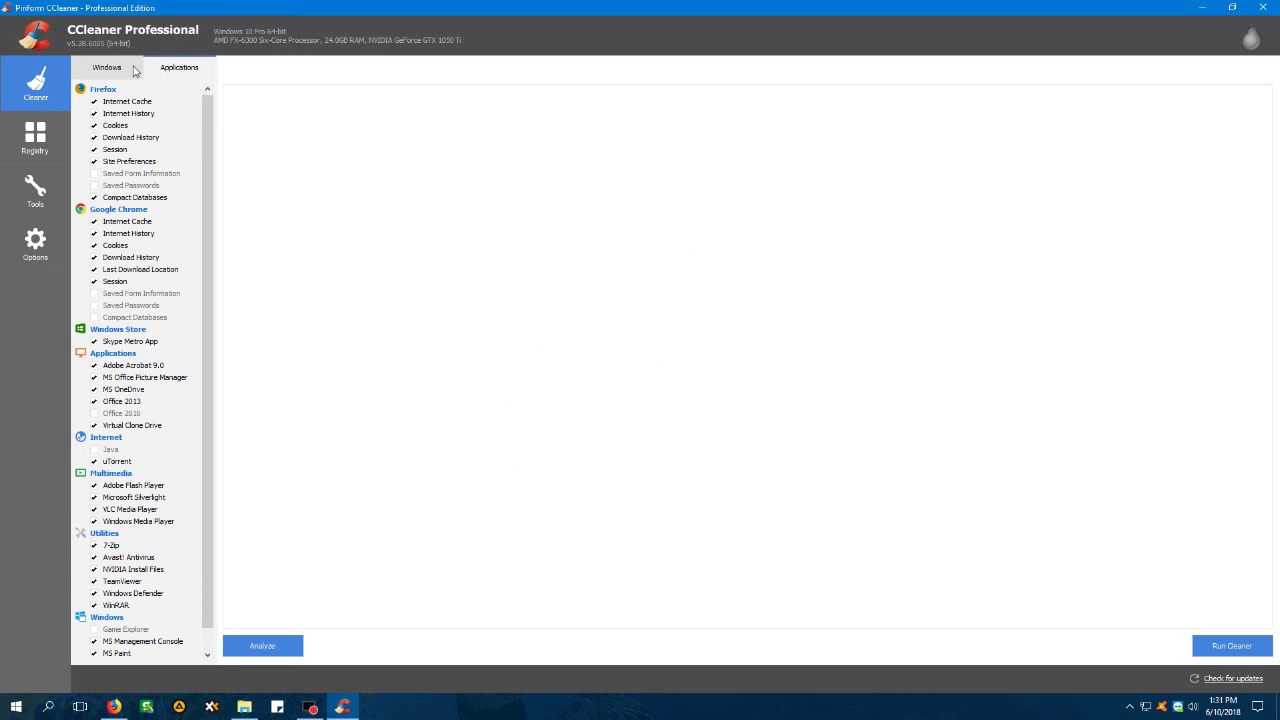
click(134, 70)
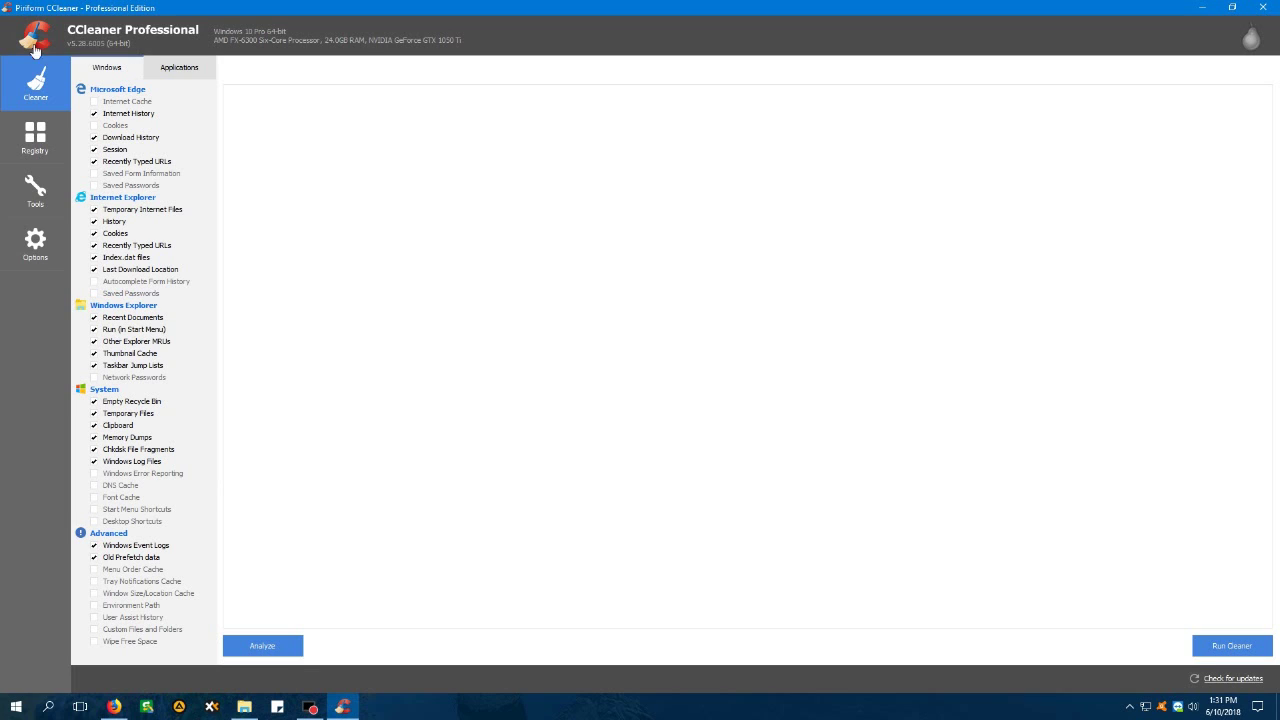
Scan the registry for issues with all Registry Cleaner categories selected
click(34, 140)
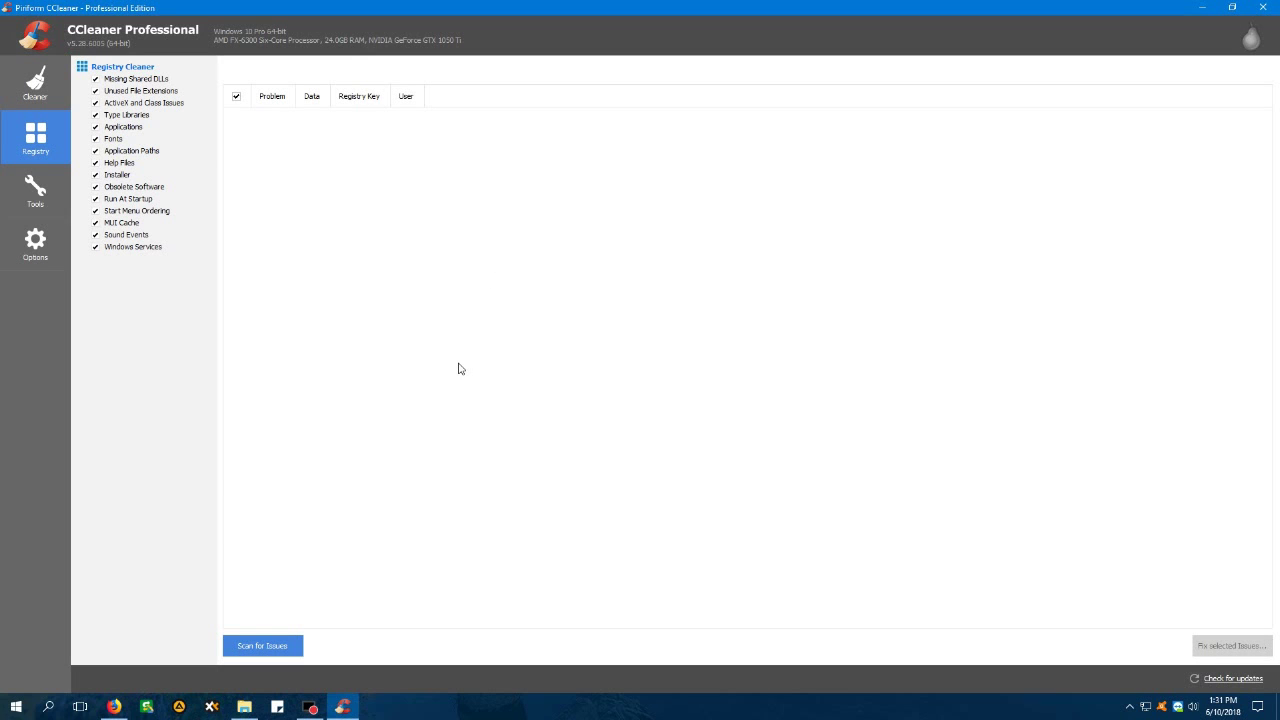
click(290, 645)
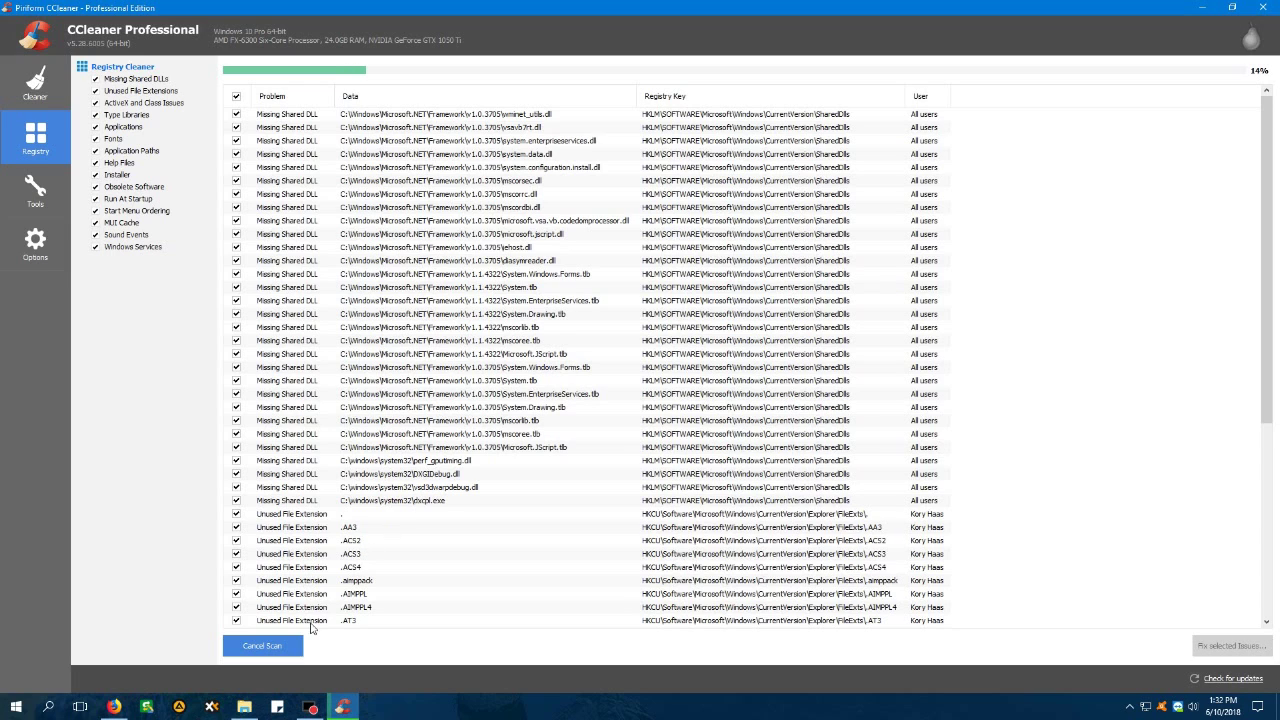
click(293, 655)
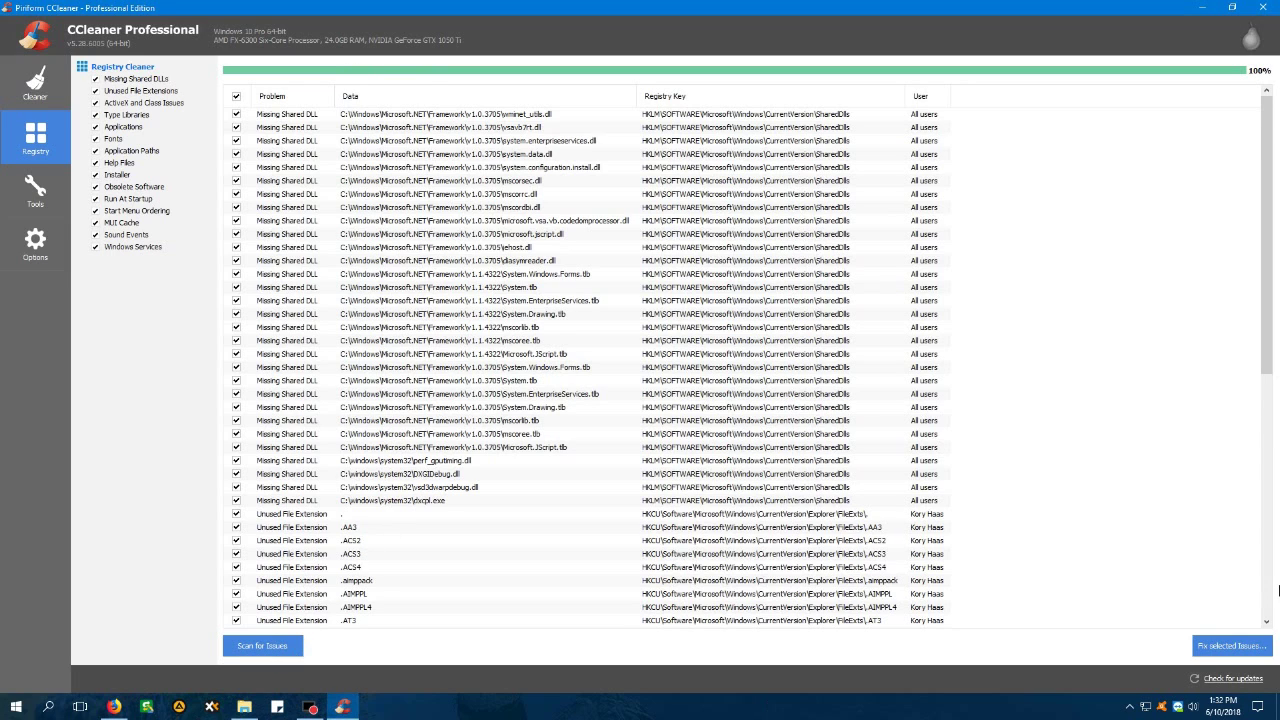
Start fixing the selected registry issues without backing up the registry, and close the fix dialog without fixing any issue
click(1236, 650)
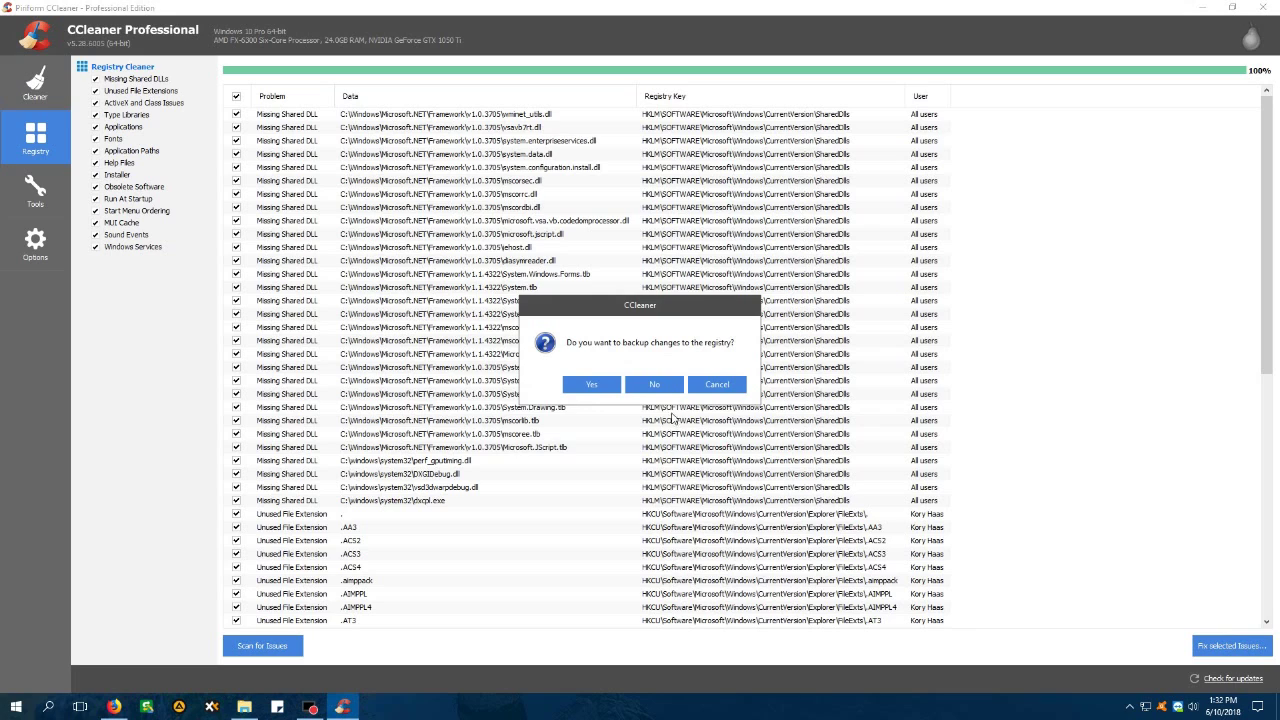
click(660, 387)
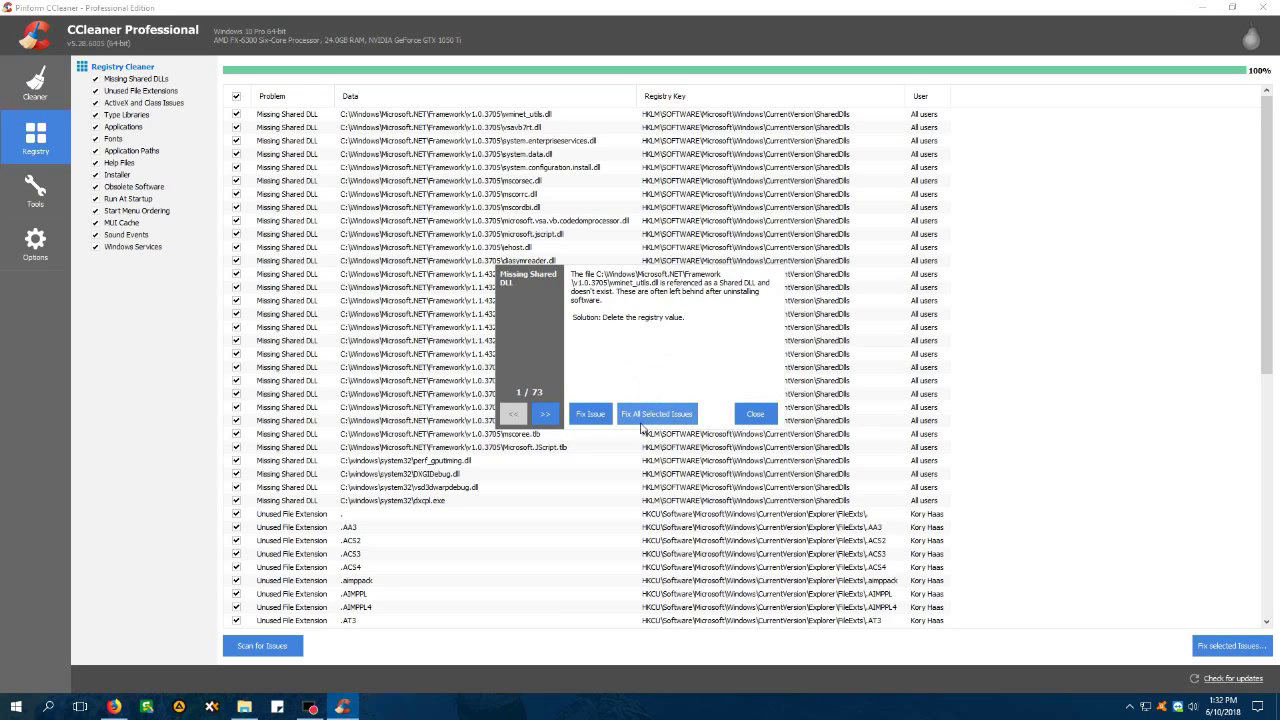
click(756, 414)
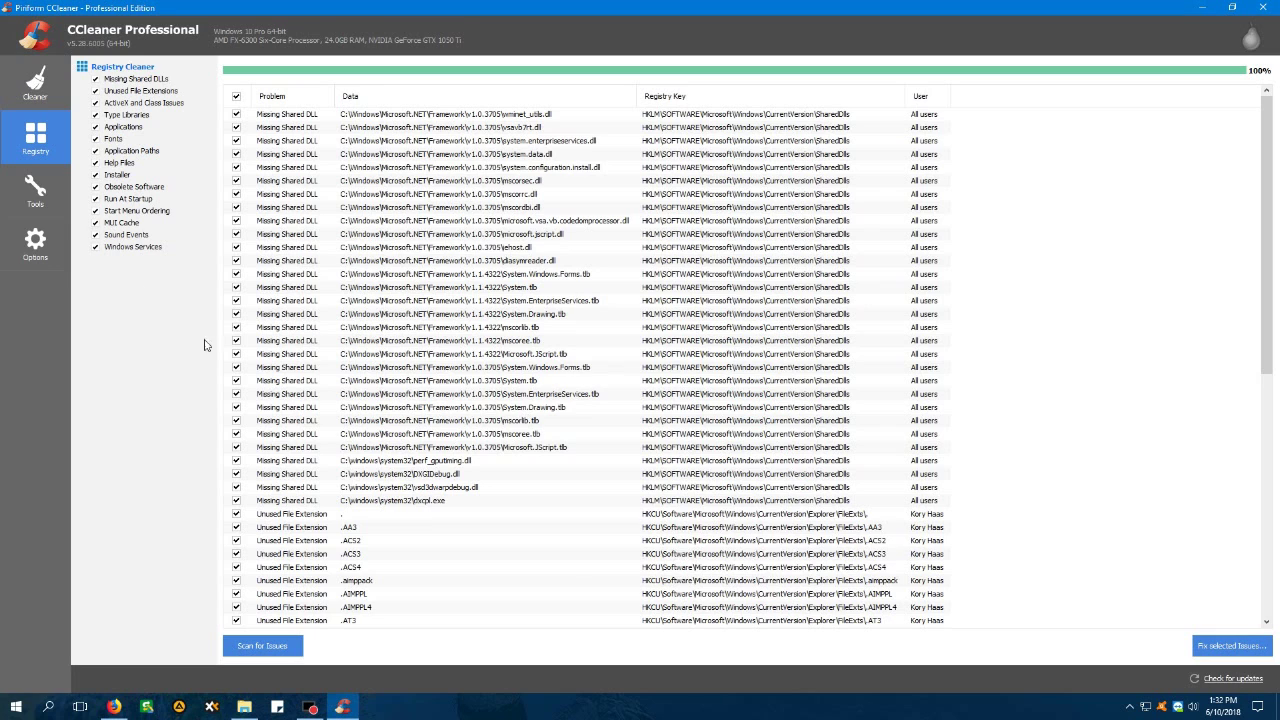
Disable the Windows startup programs all at once in CCleaner's startup tool
click(38, 193)
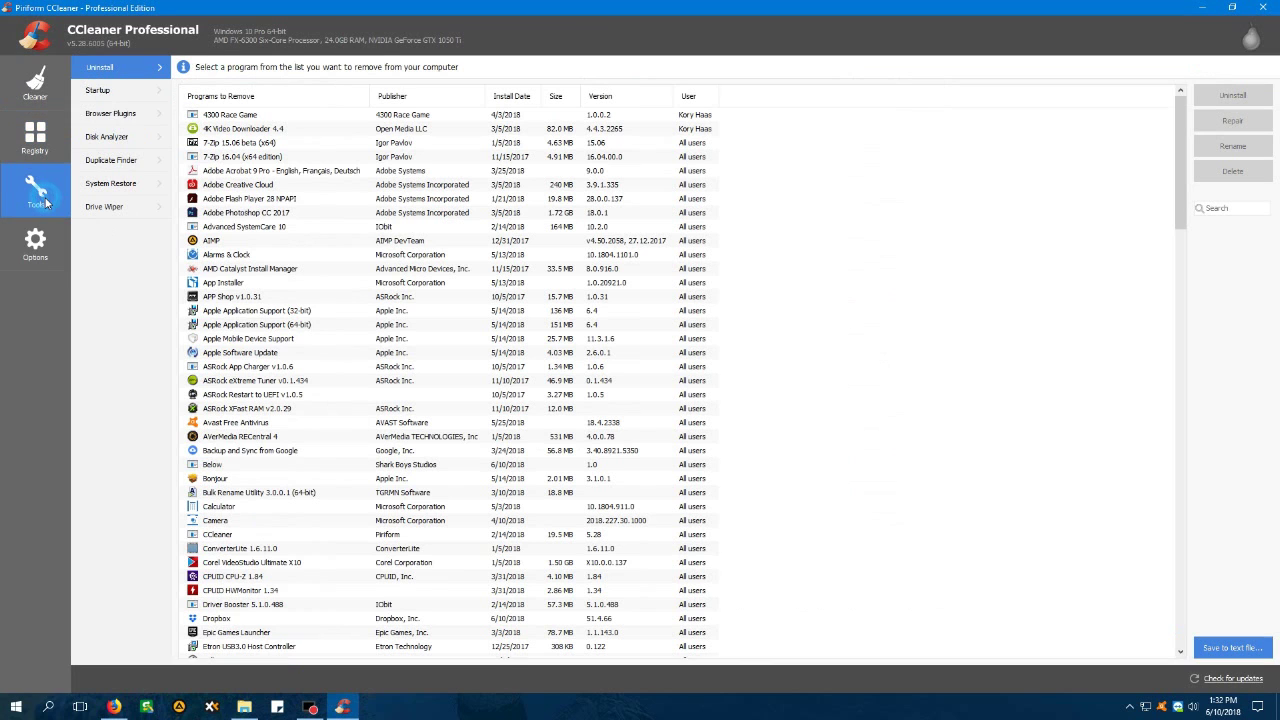
click(108, 90)
drag(375, 393, 918, 35)
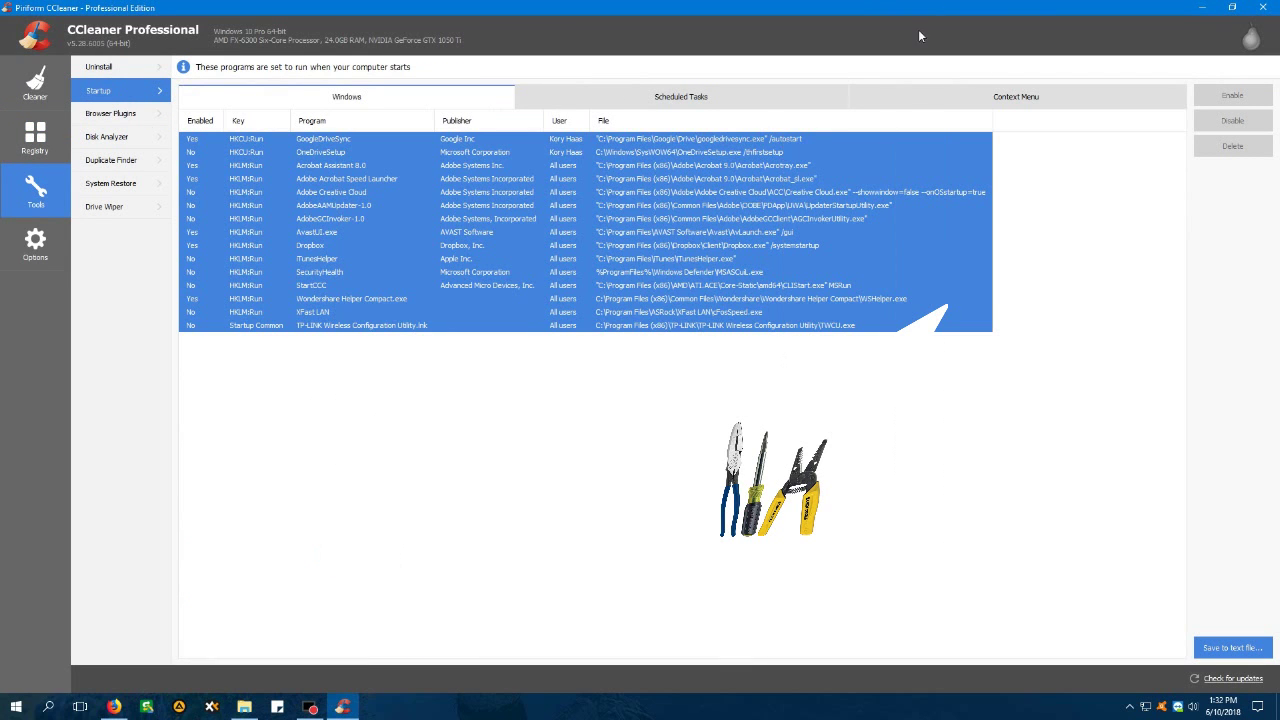
right_click(634, 276)
click(670, 300)
click(685, 389)
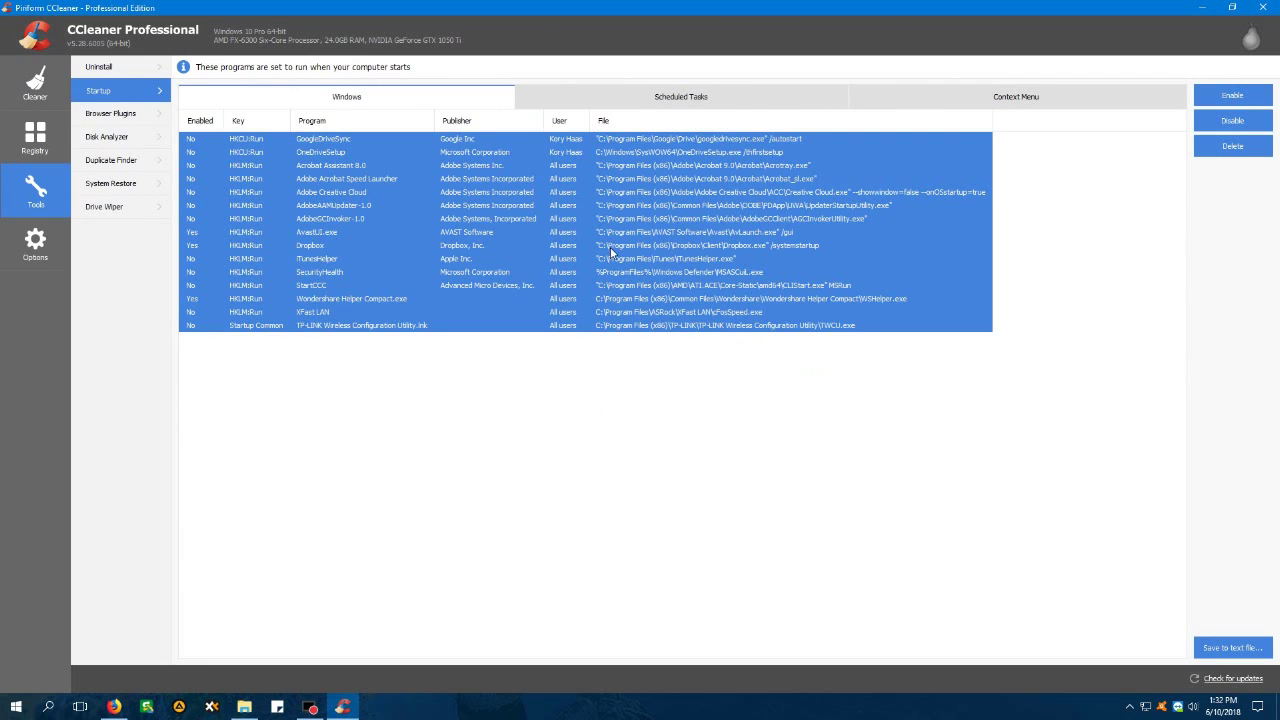
click(398, 428)
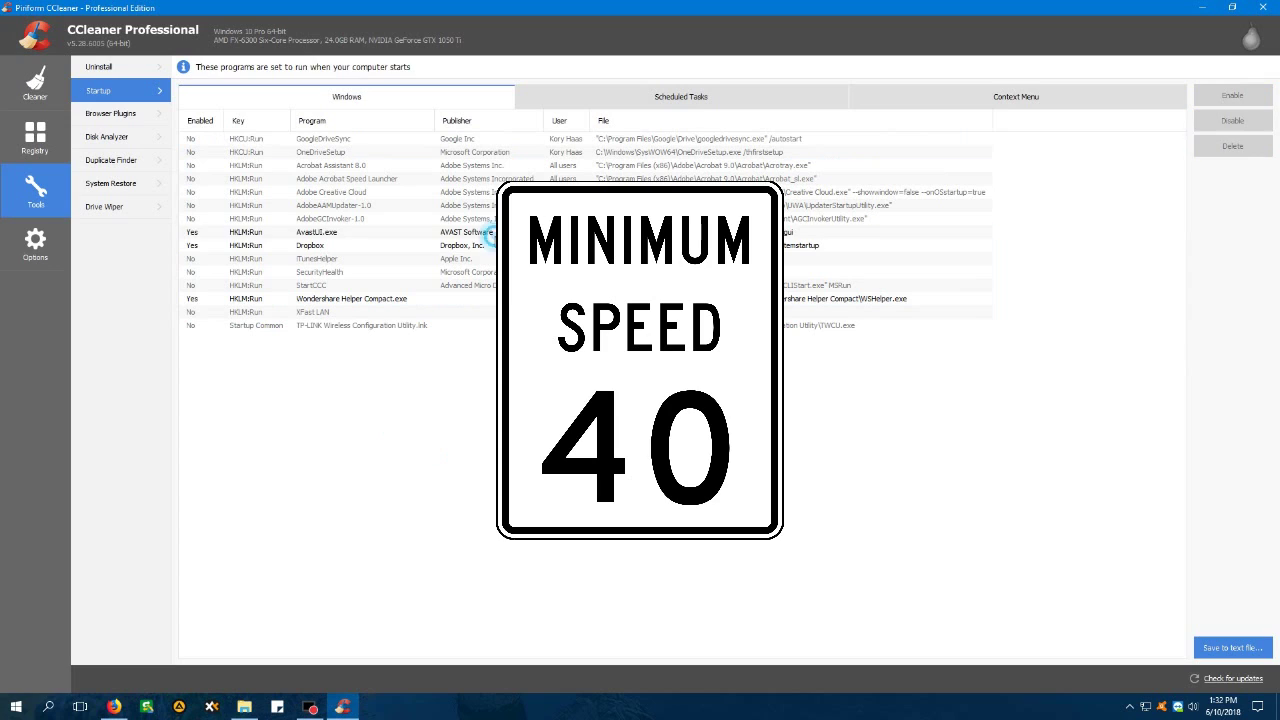
Disable the Dropbox startup entry and delete the Wondershare Helper Compact startup entry
click(486, 233)
click(490, 247)
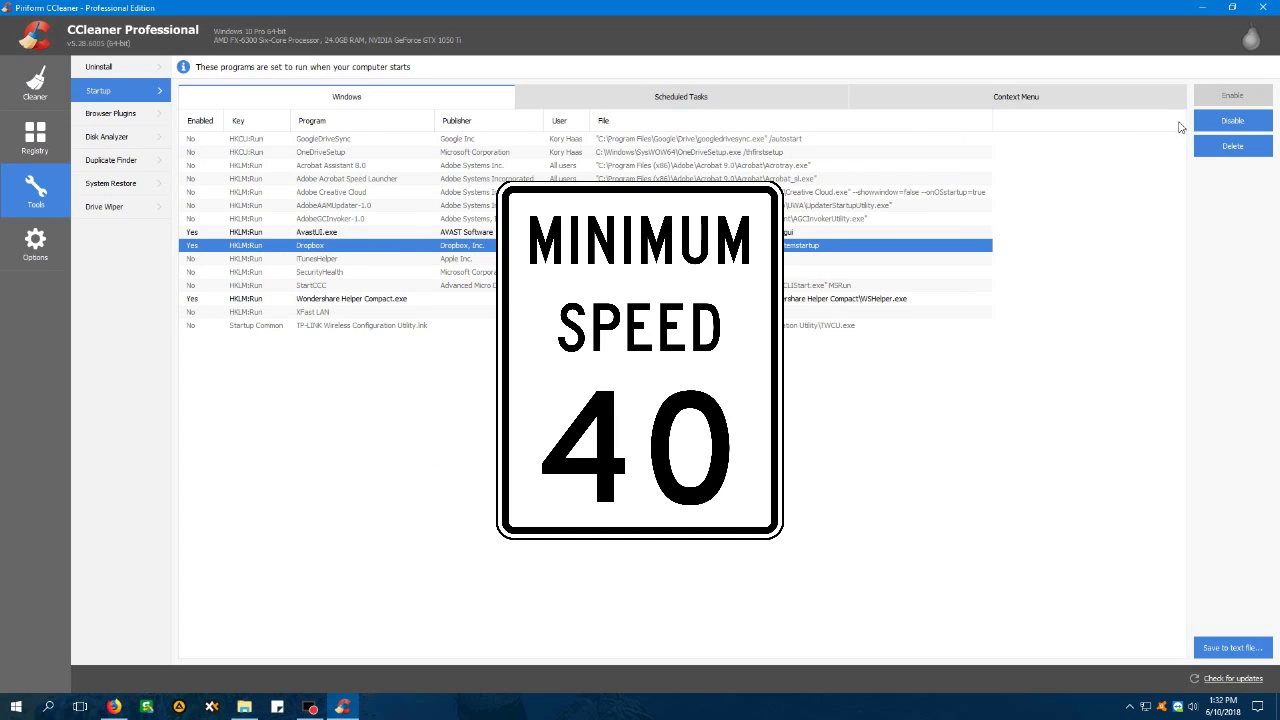
click(1224, 124)
click(318, 300)
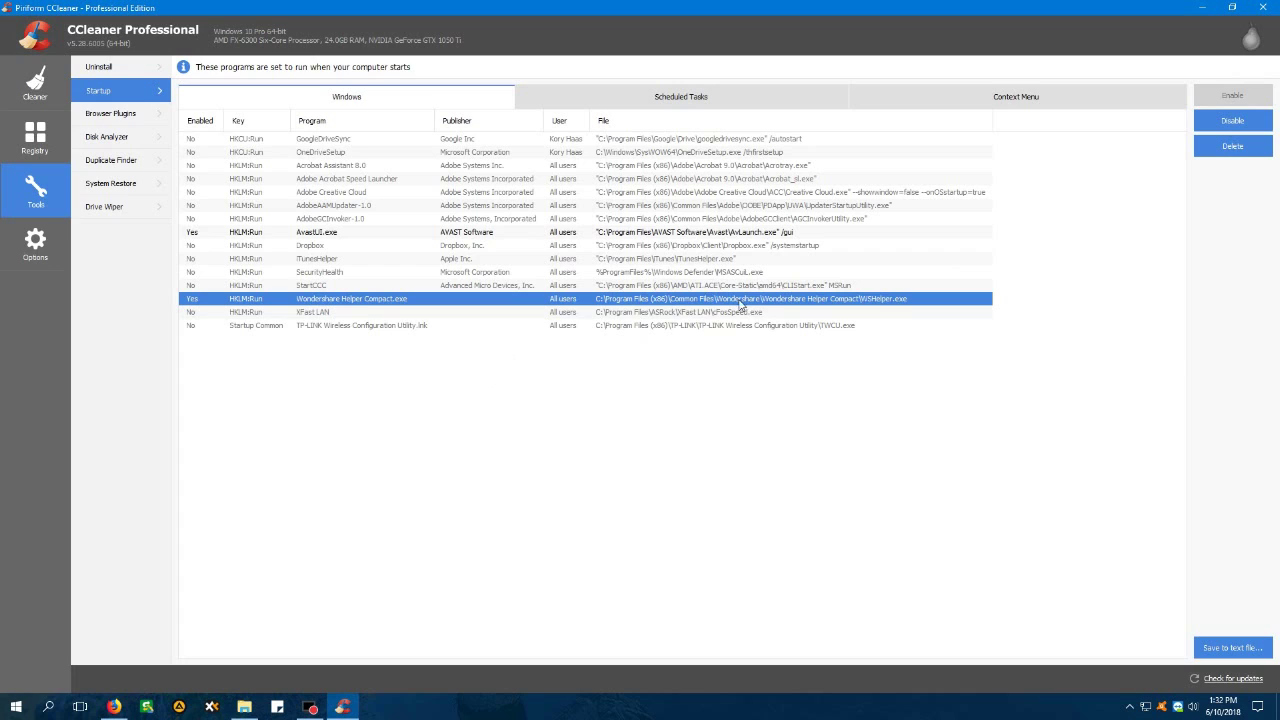
click(1232, 147)
click(662, 393)
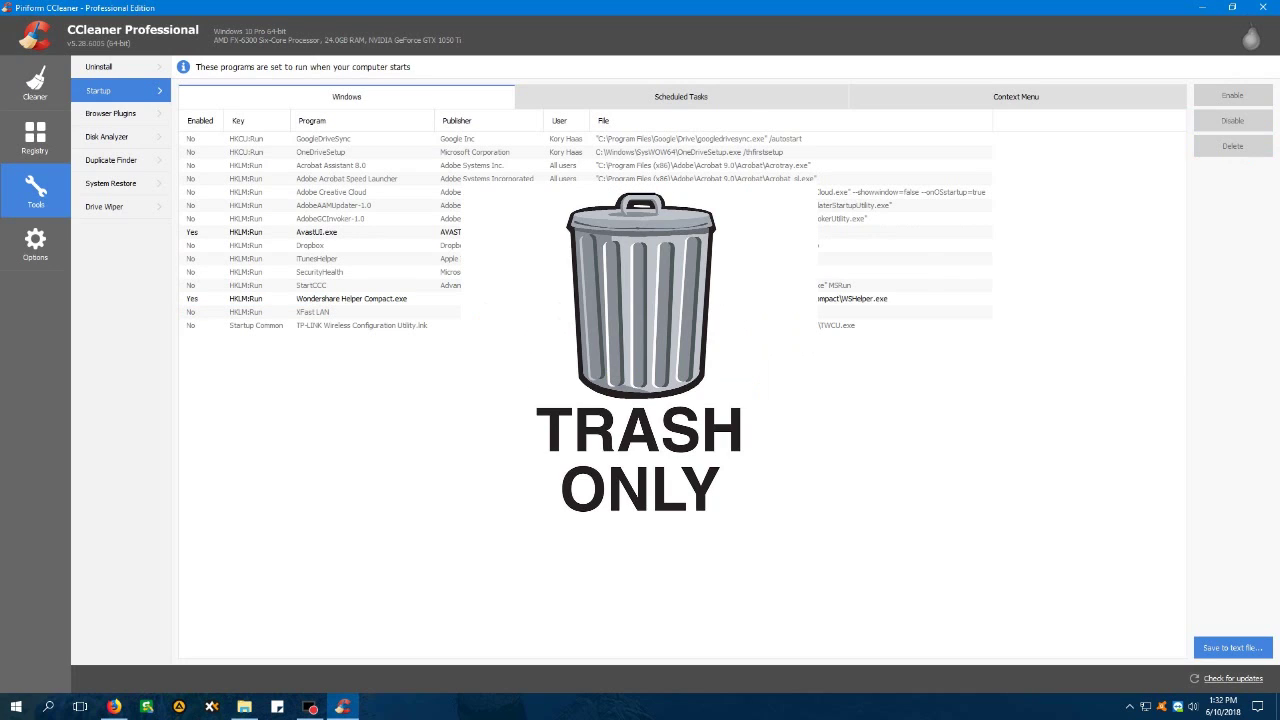
Disable all listed scheduled tasks at once in the startup tool
click(648, 95)
drag(241, 536, 813, 5)
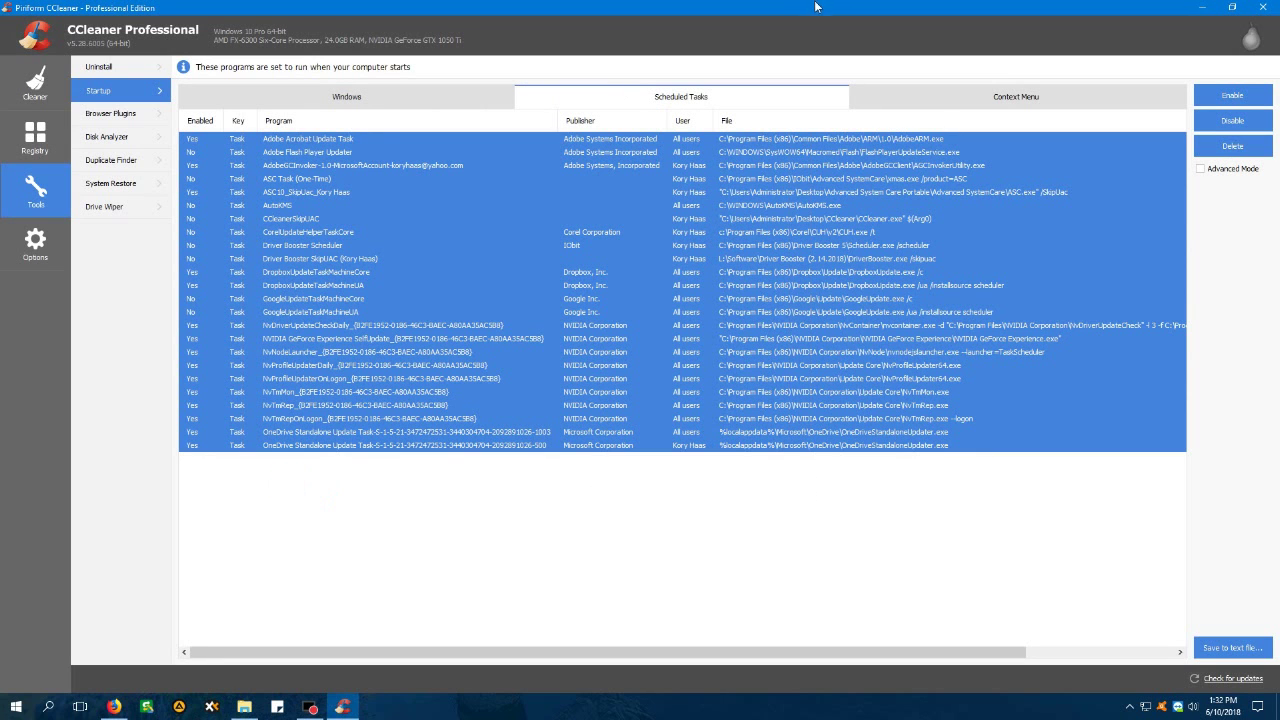
click(1262, 116)
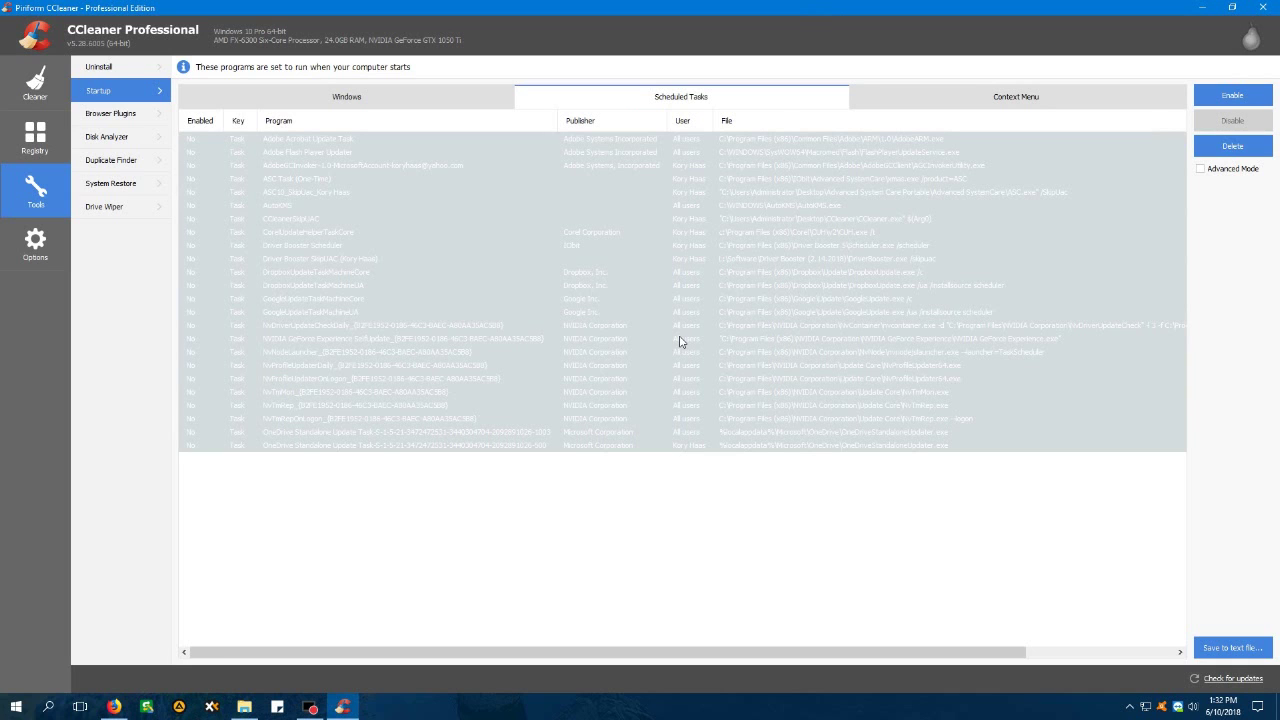
click(272, 327)
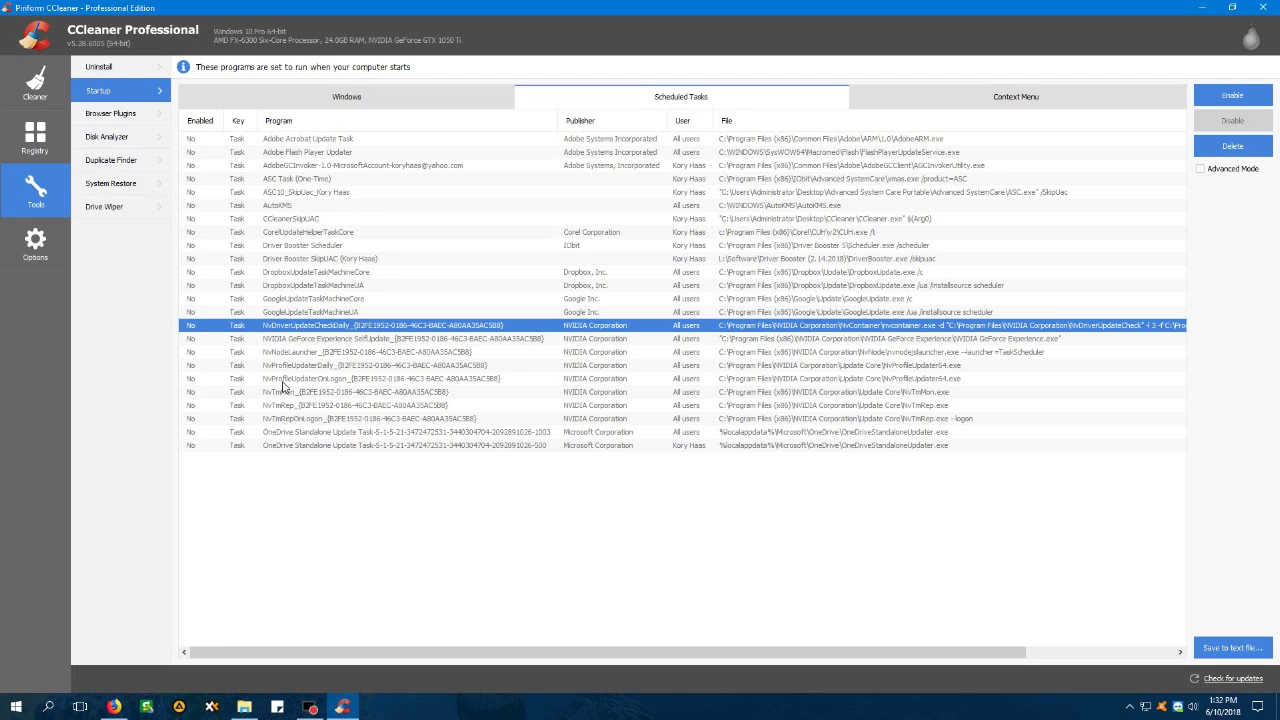
click(287, 463)
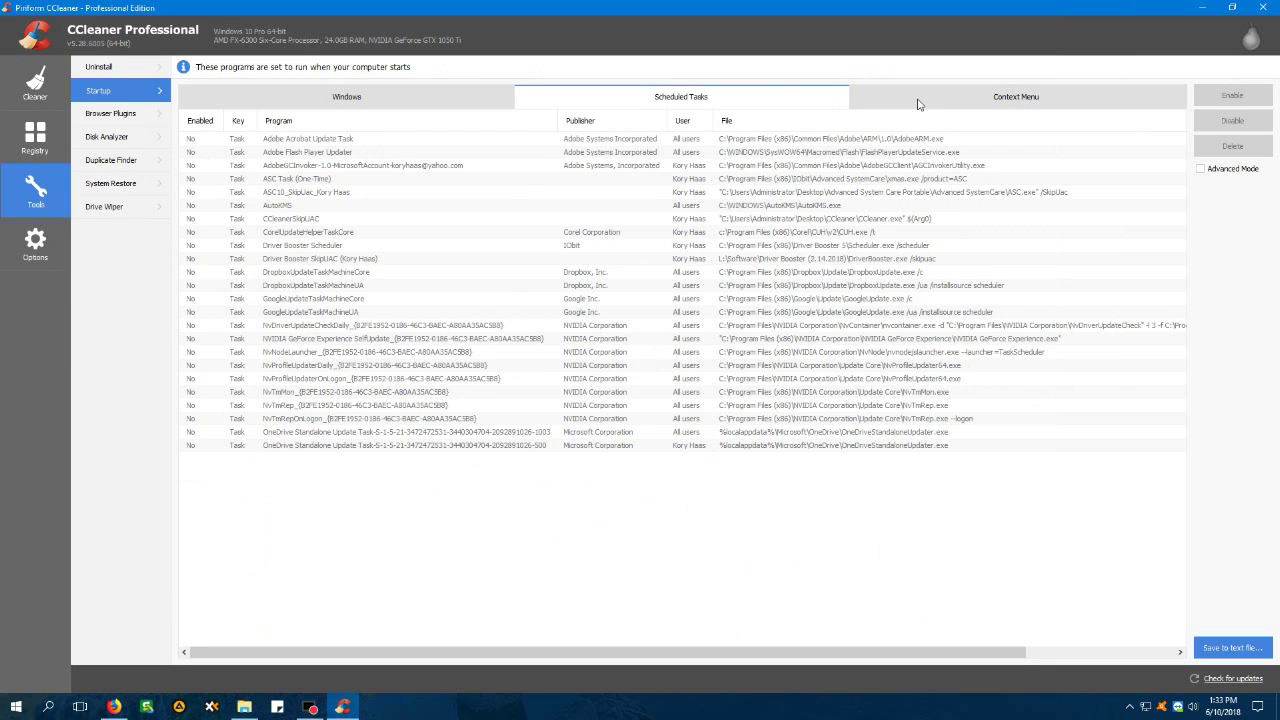
Review the Windows, Scheduled Tasks and Context Menu startup lists, and check the desktop's context menu for comparison
click(370, 98)
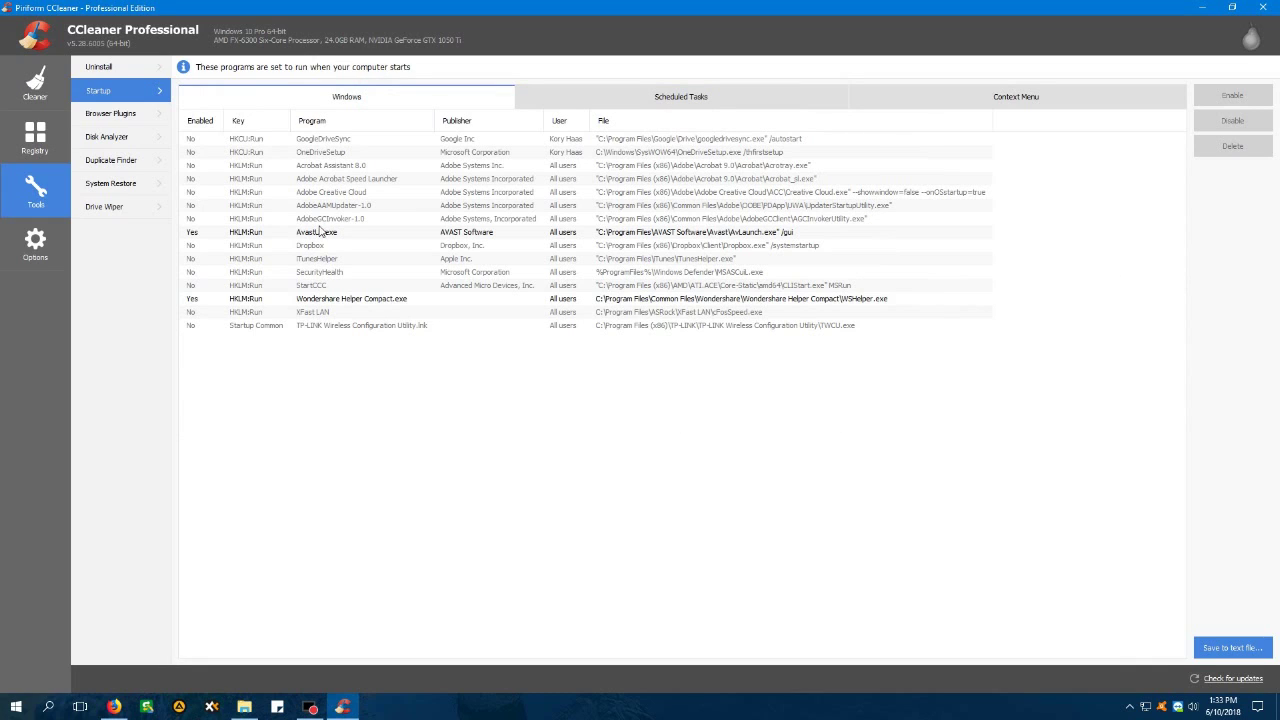
click(713, 100)
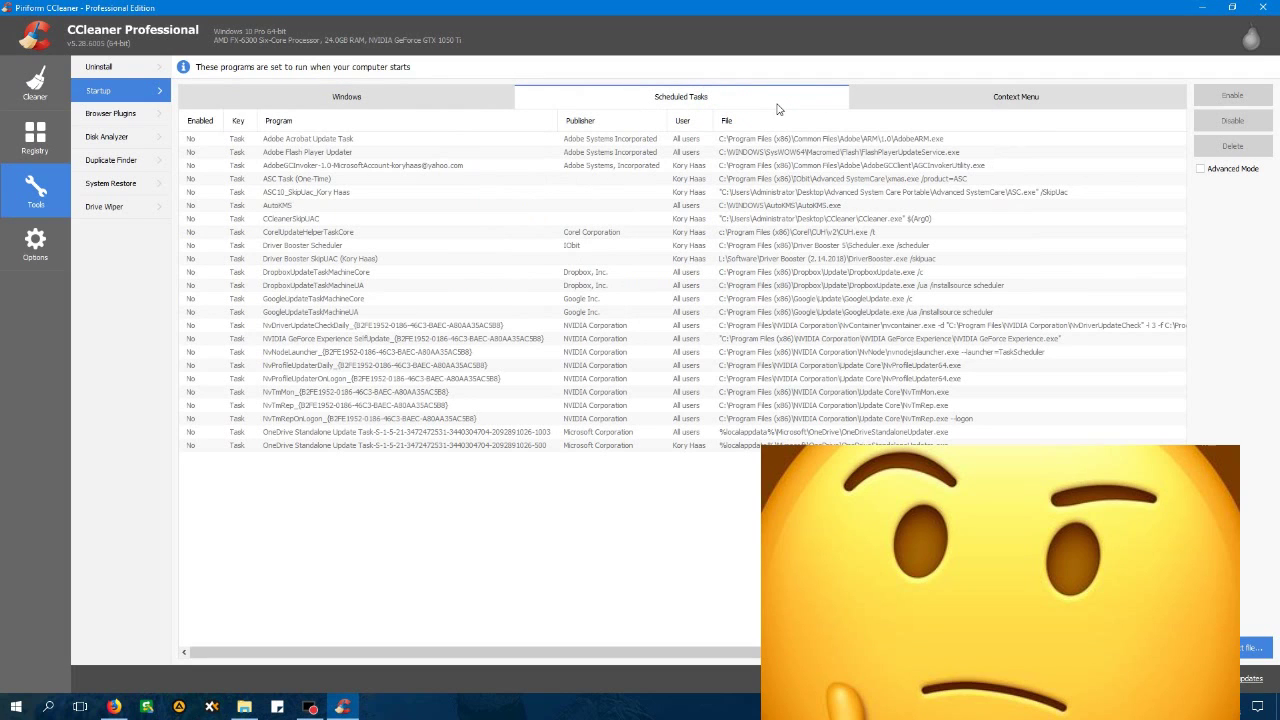
click(910, 102)
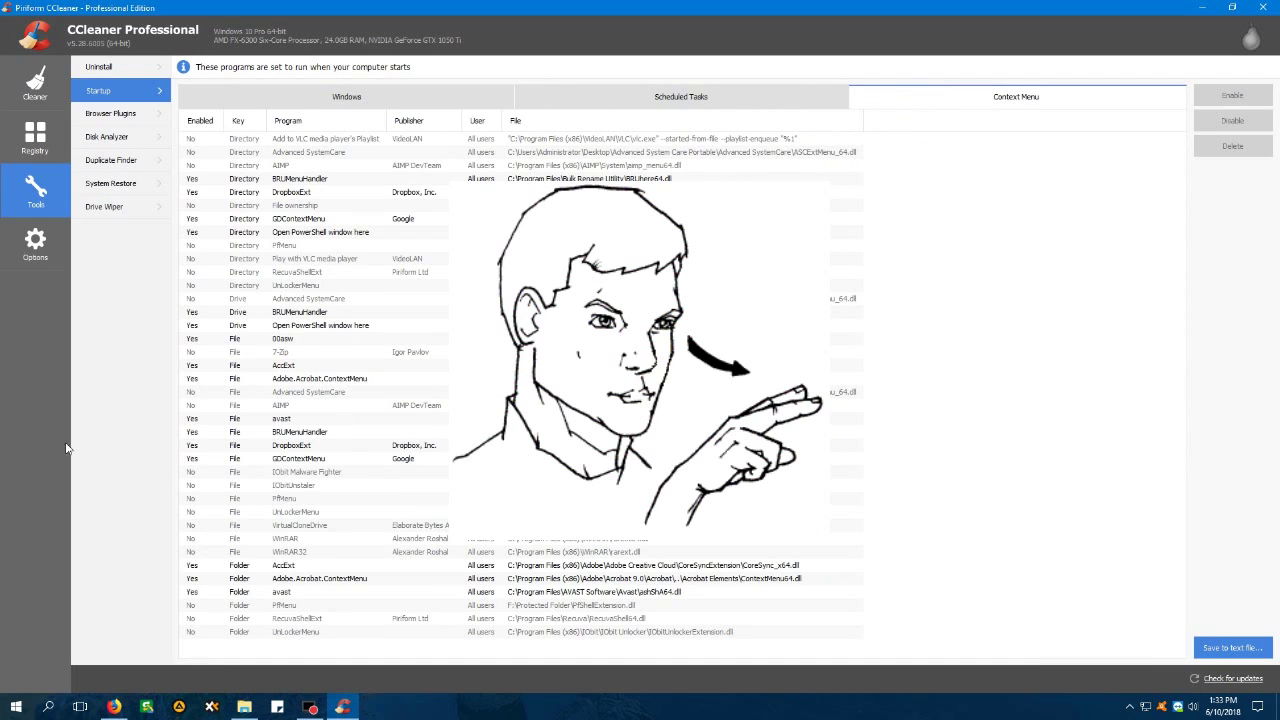
click(270, 100)
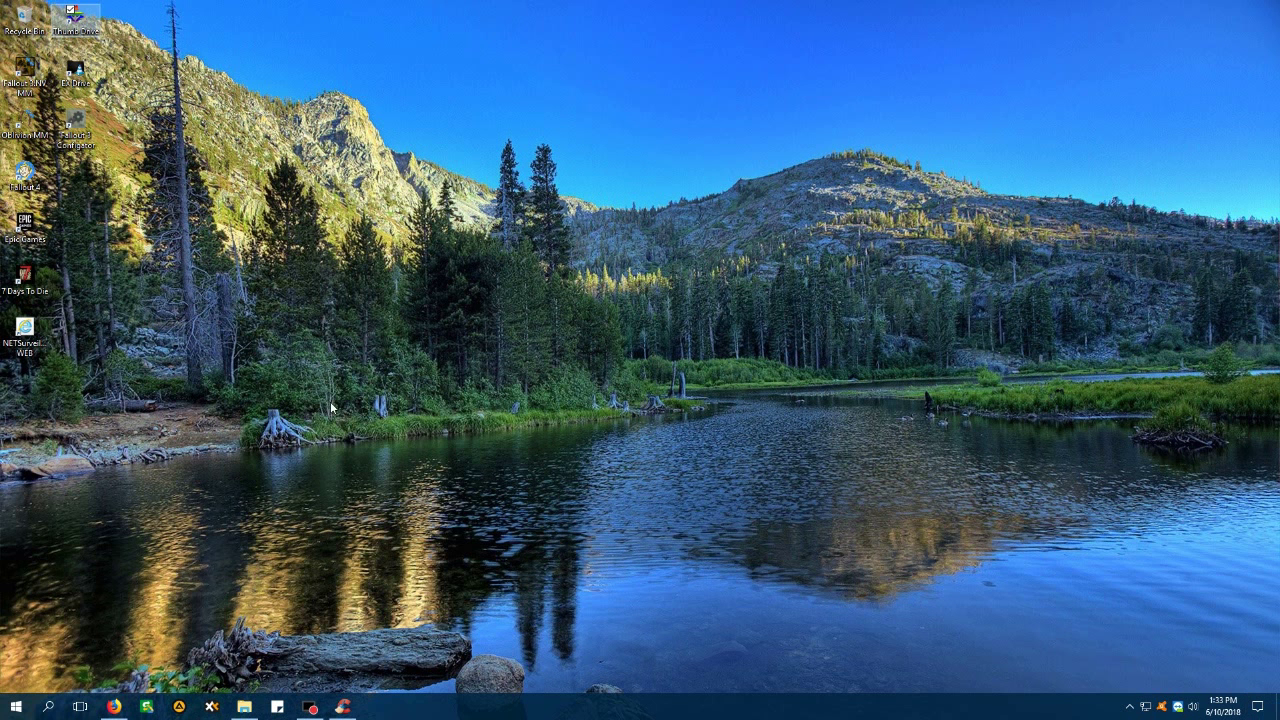
right_click(331, 403)
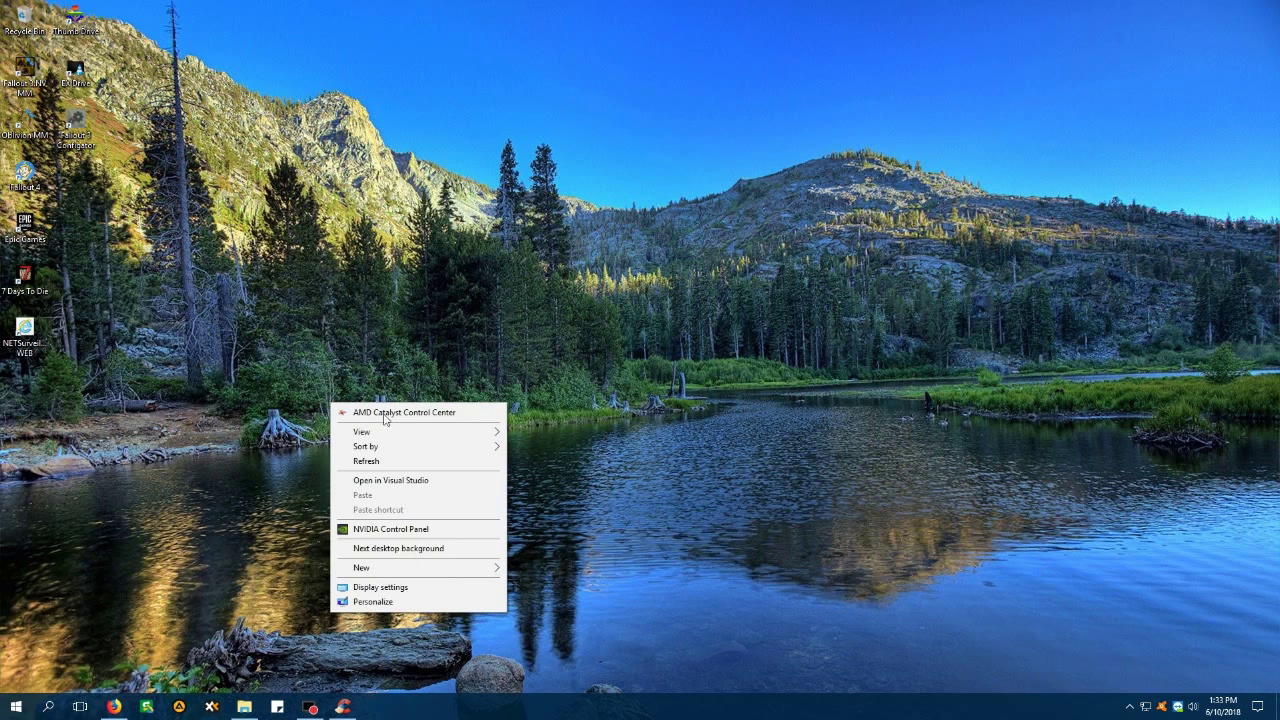
click(343, 706)
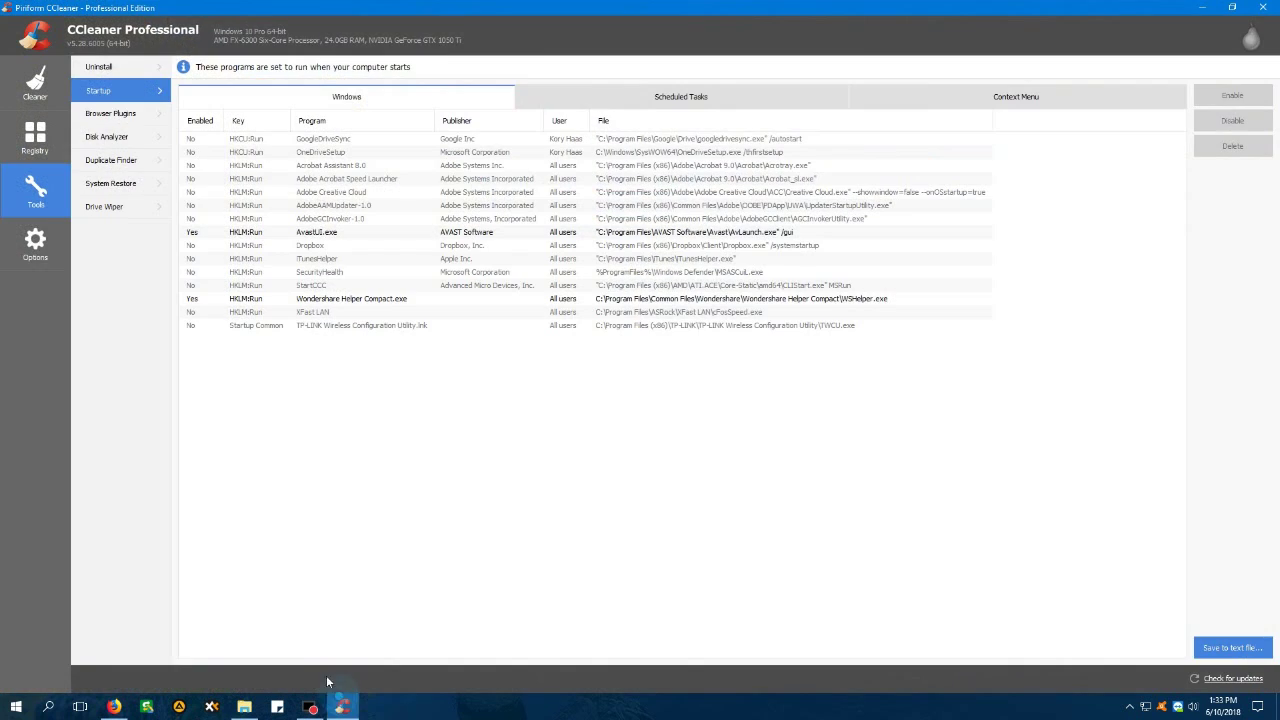
View the file categories and drives offered by CCleaner's Disk Analyzer
click(24, 240)
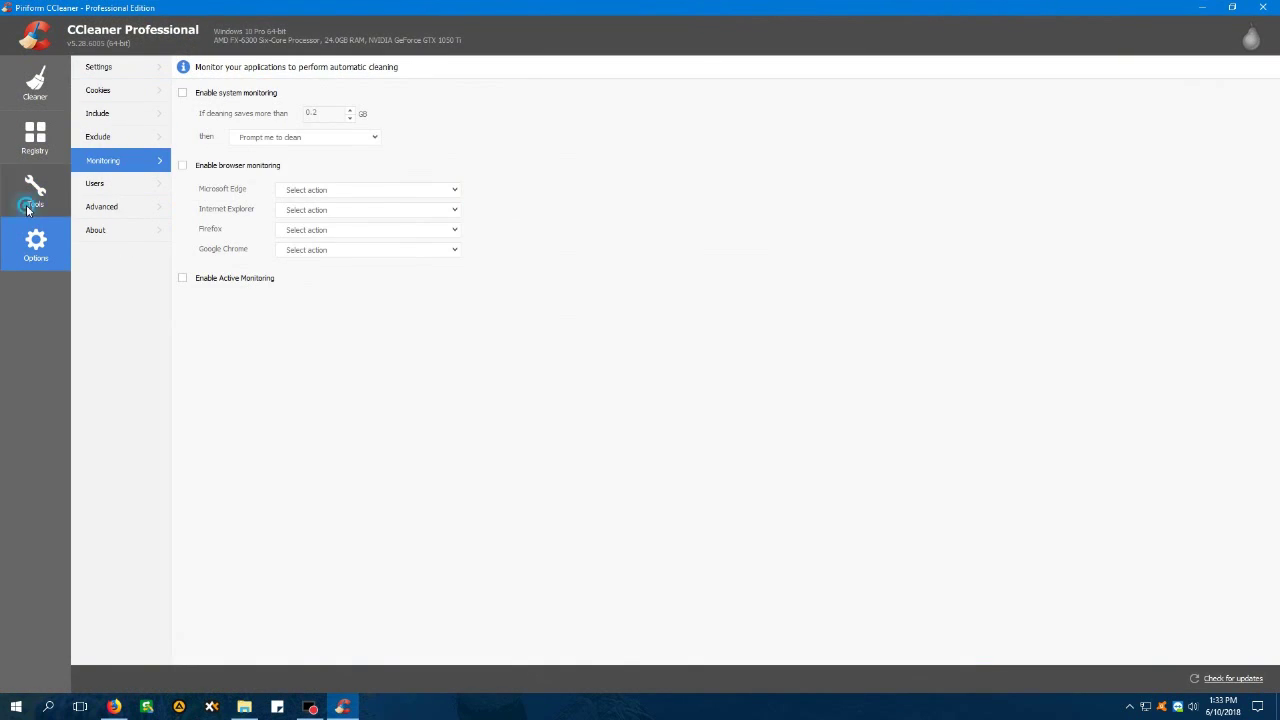
click(35, 190)
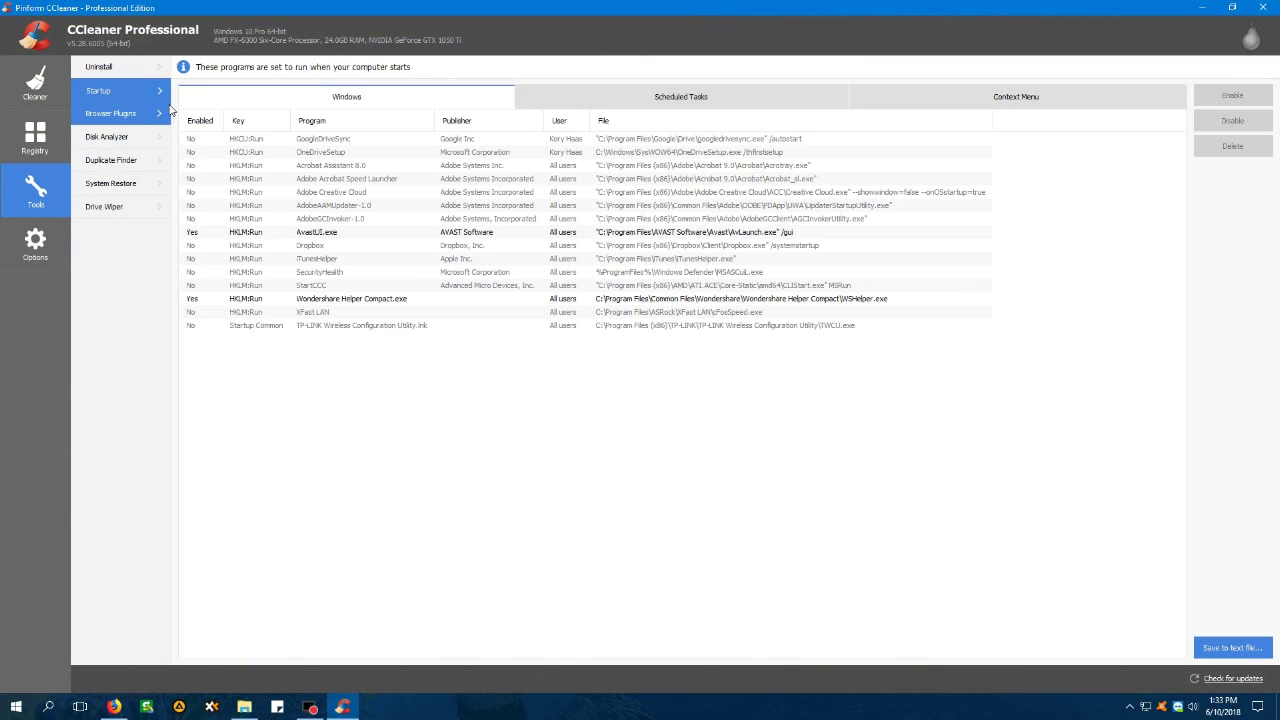
click(135, 139)
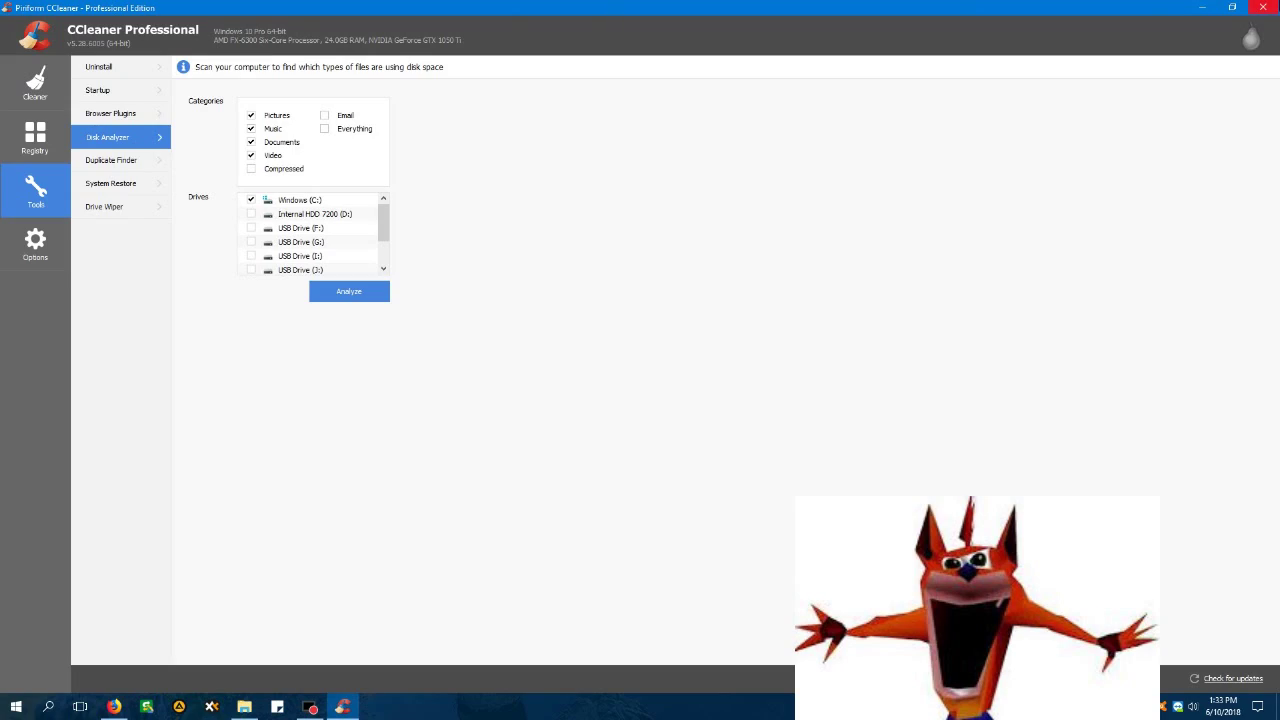
Close CCleaner and launch DriverBooster from the Driver Booster (2.14.2018) folder inside Configuring A New Computer
click(1263, 7)
click(244, 707)
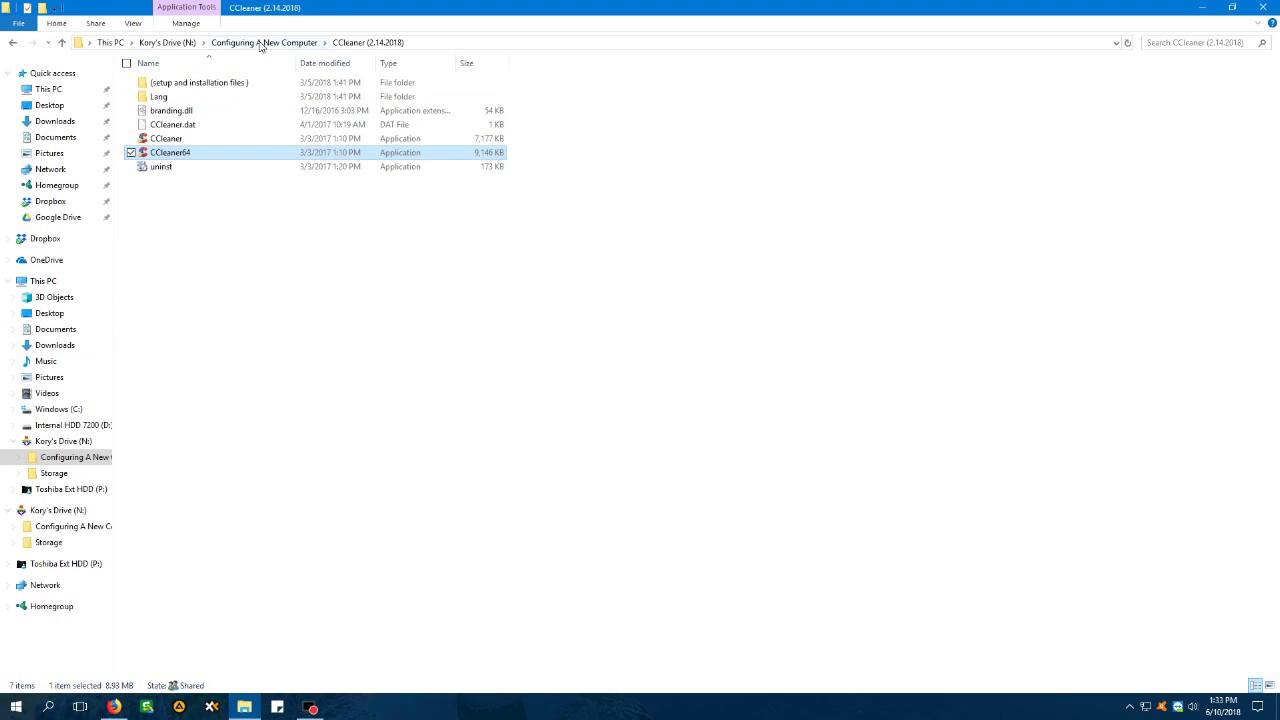
click(263, 42)
click(214, 111)
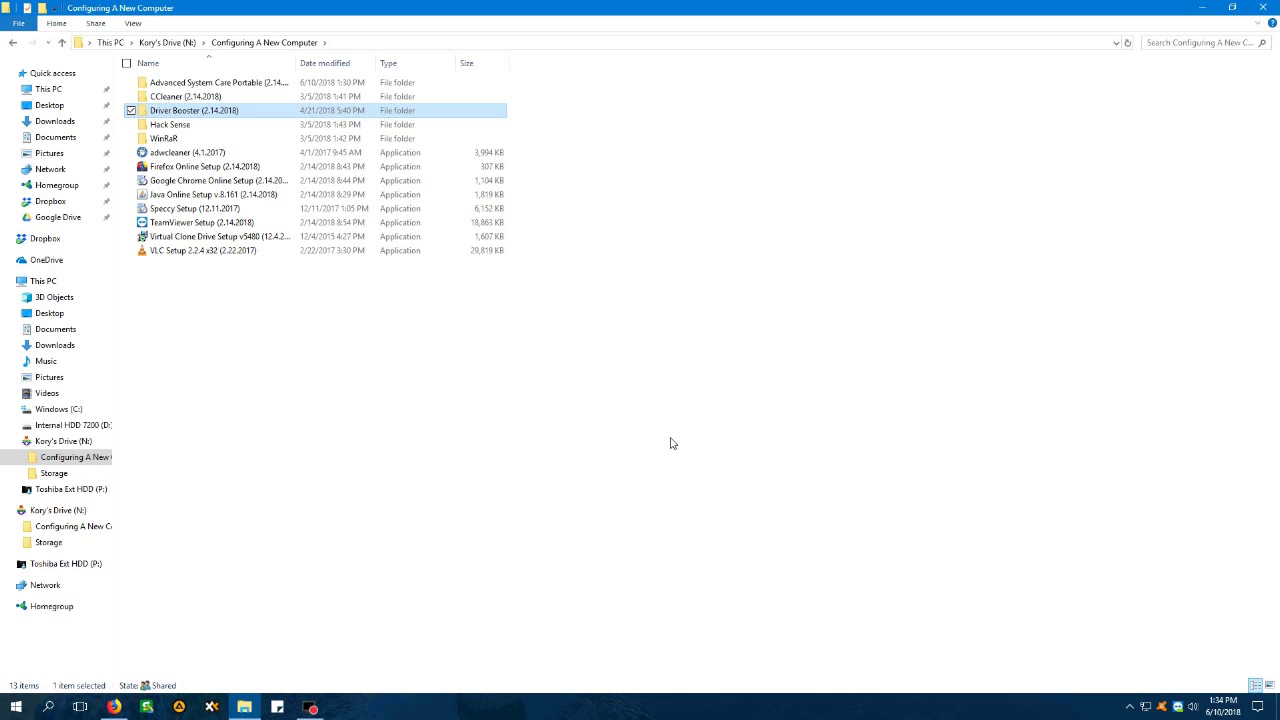
key(Return)
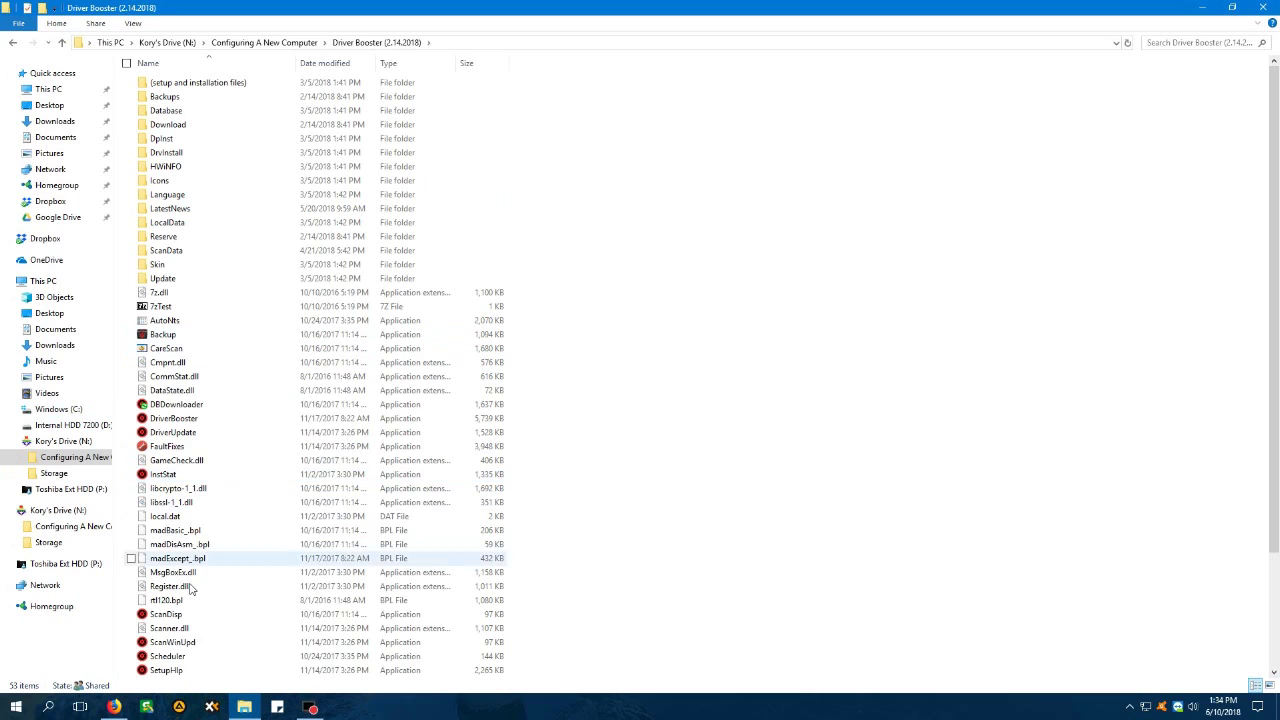
click(217, 418)
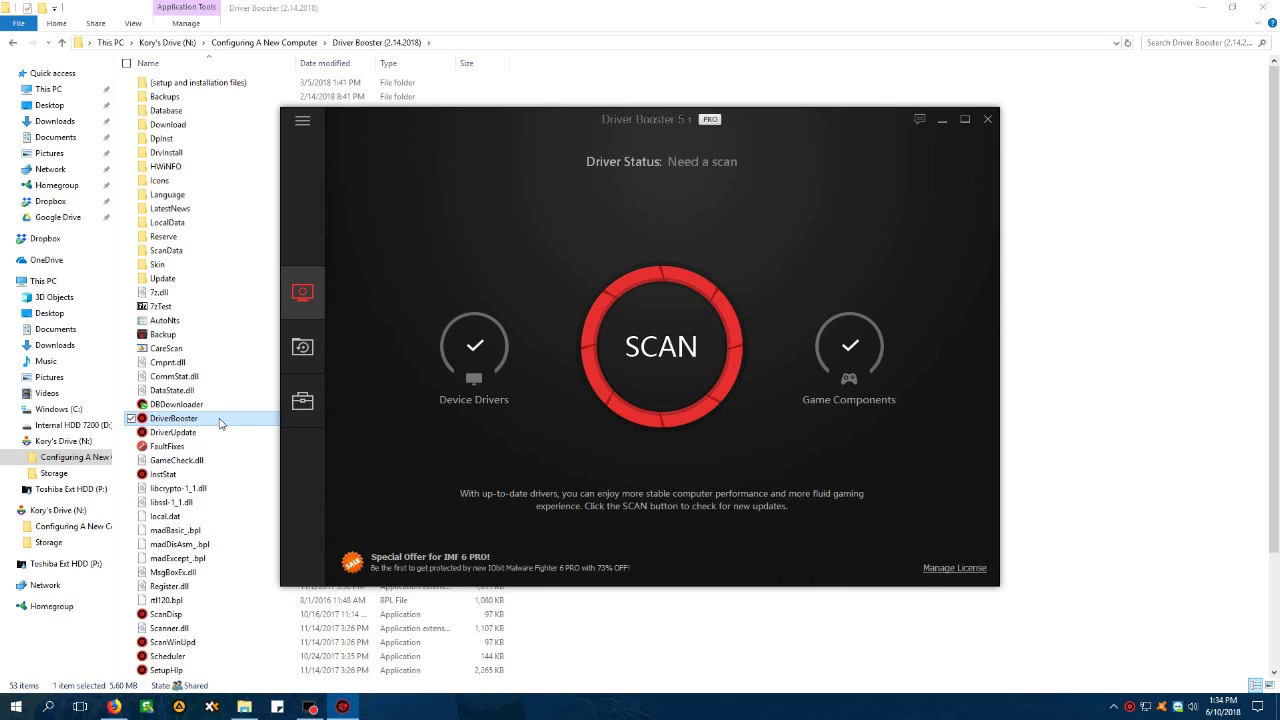
Check the Rescue Center's driver backup list, and scan the computer for outdated device drivers and game components
click(302, 346)
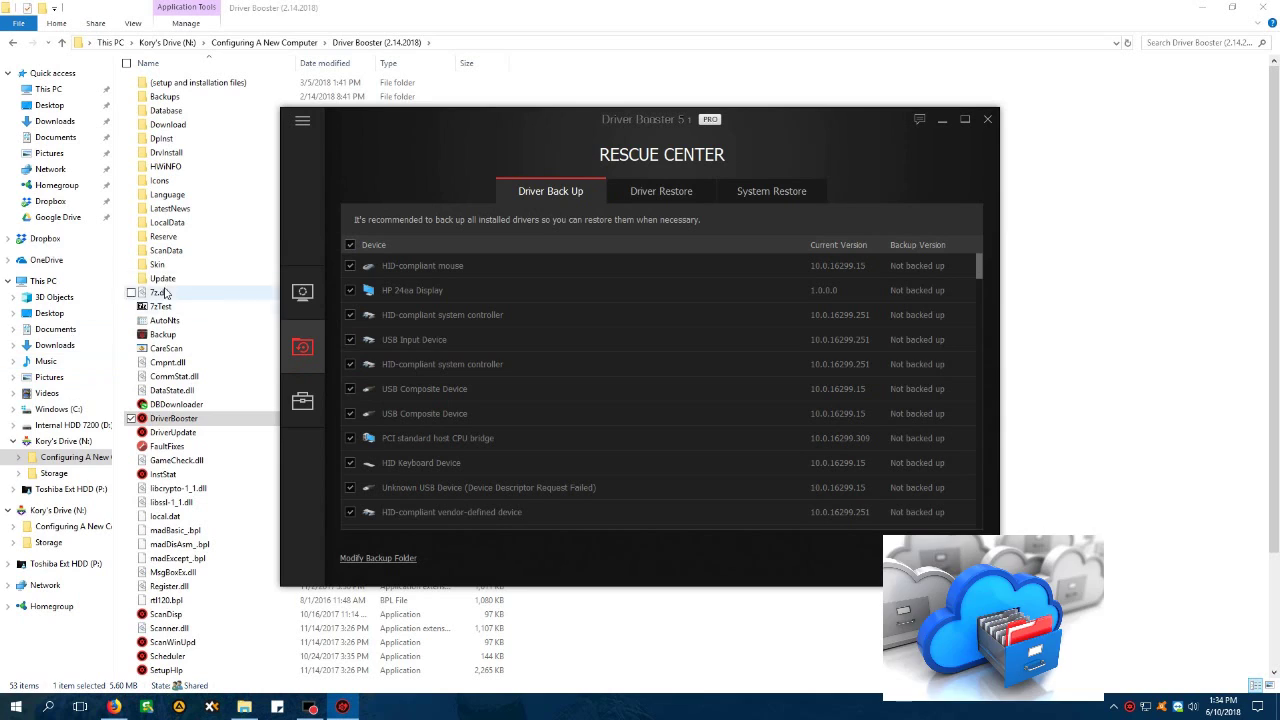
click(301, 292)
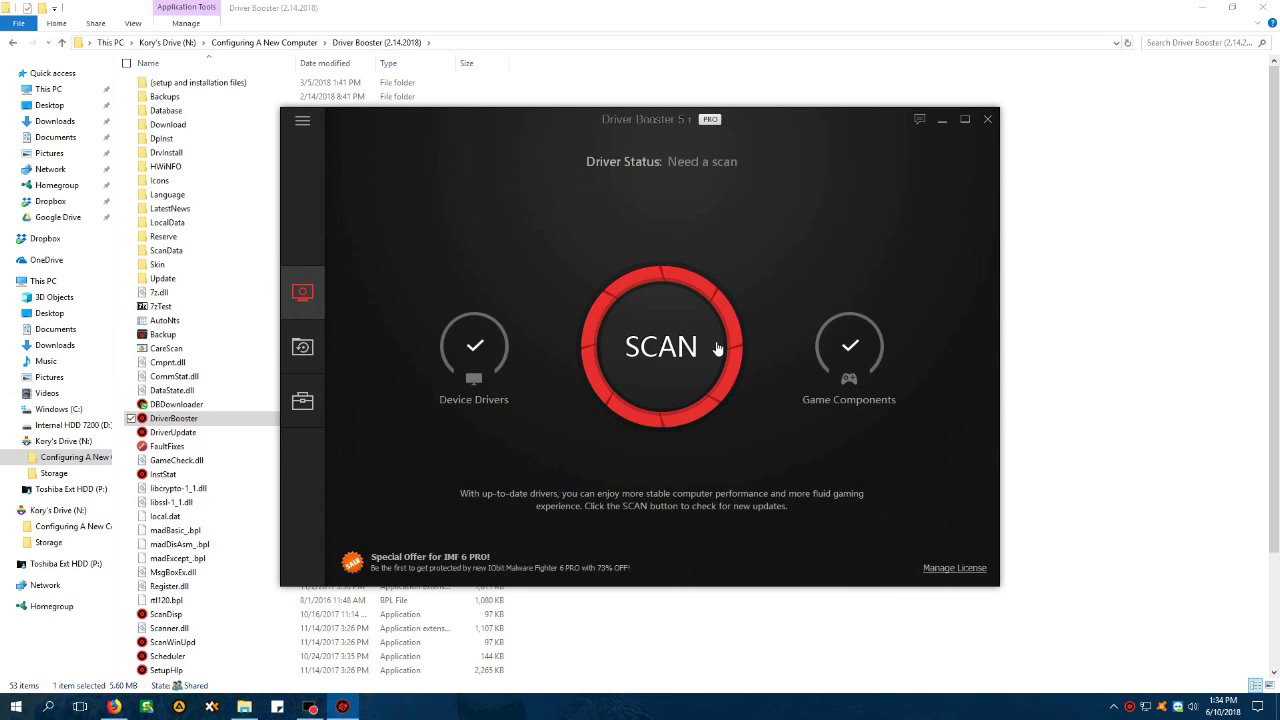
click(716, 347)
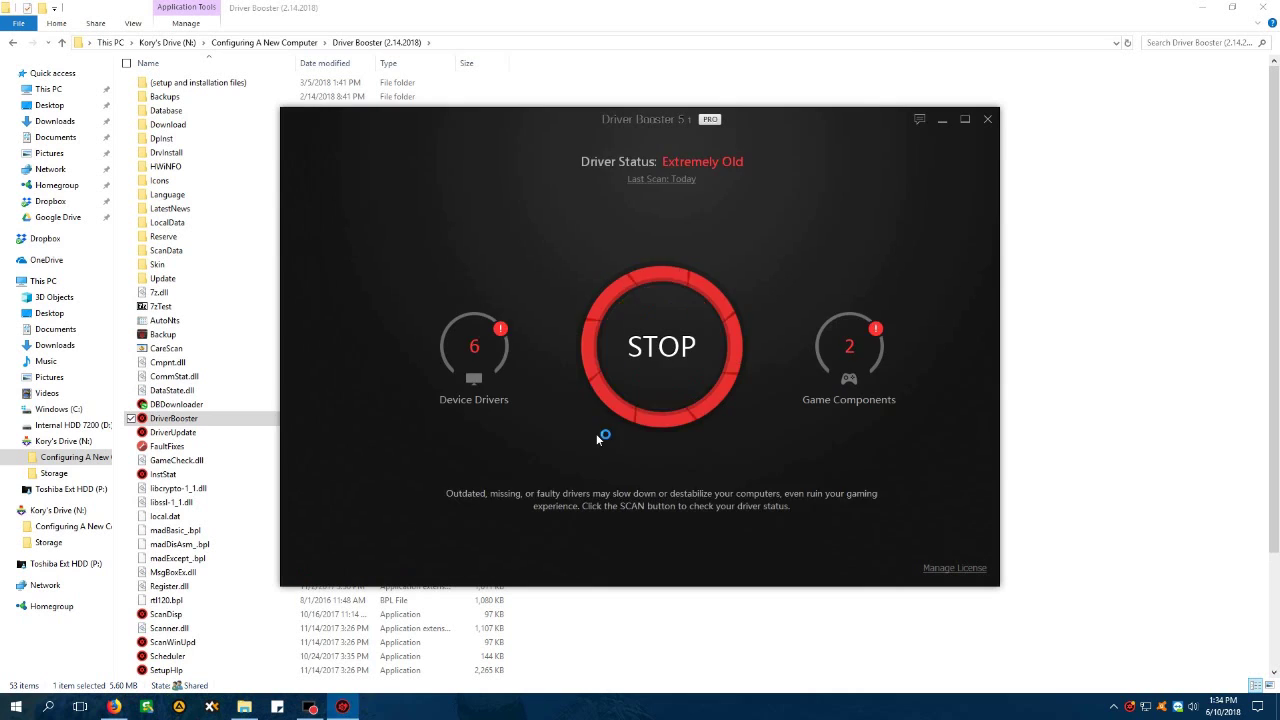
scroll(601, 410, down, 1)
scroll(605, 410, up, 1)
scroll(668, 376, down, 1)
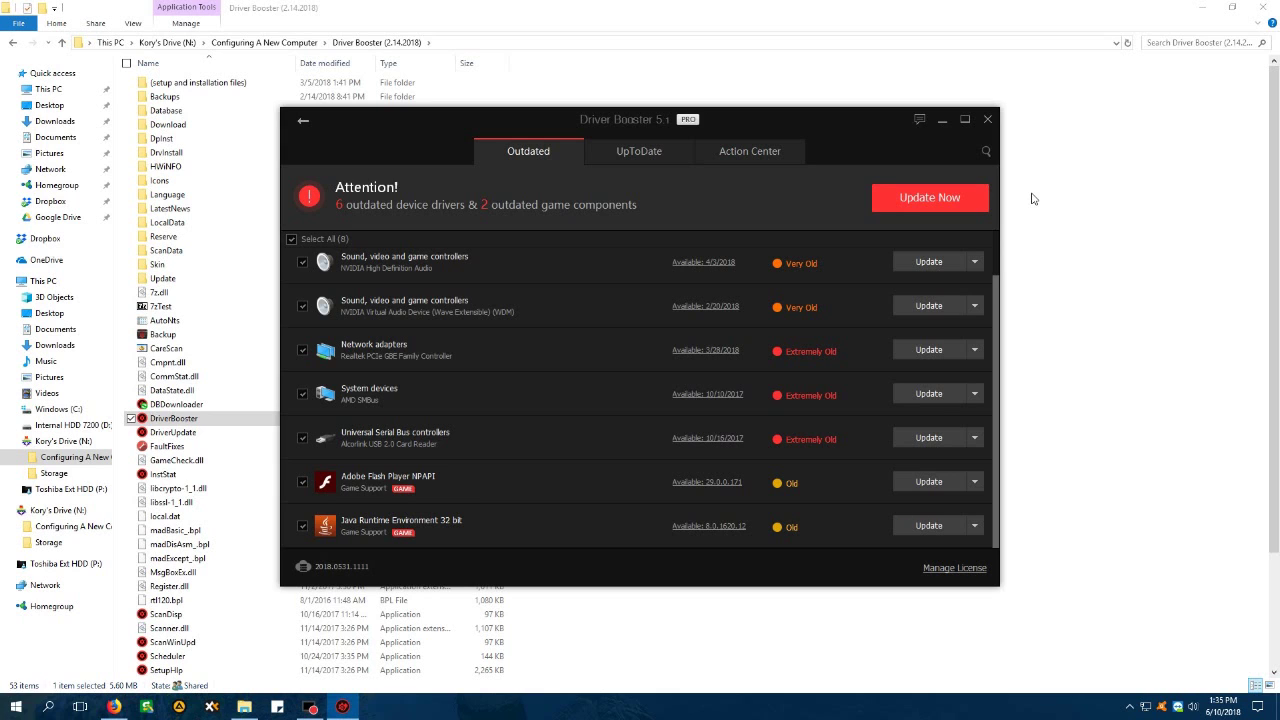
Close Driver Booster and launch Hack Sense v2.0 from the Hack Sense folder inside Configuring A New Computer
click(987, 119)
click(298, 43)
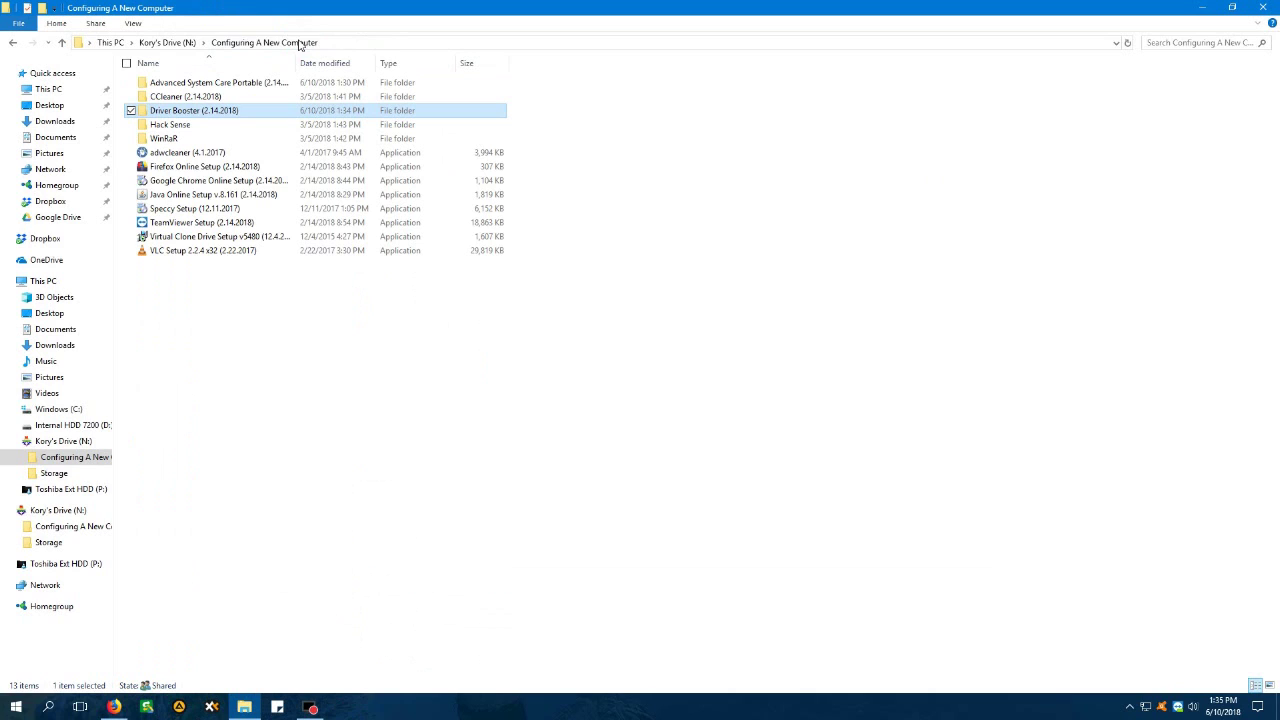
click(257, 125)
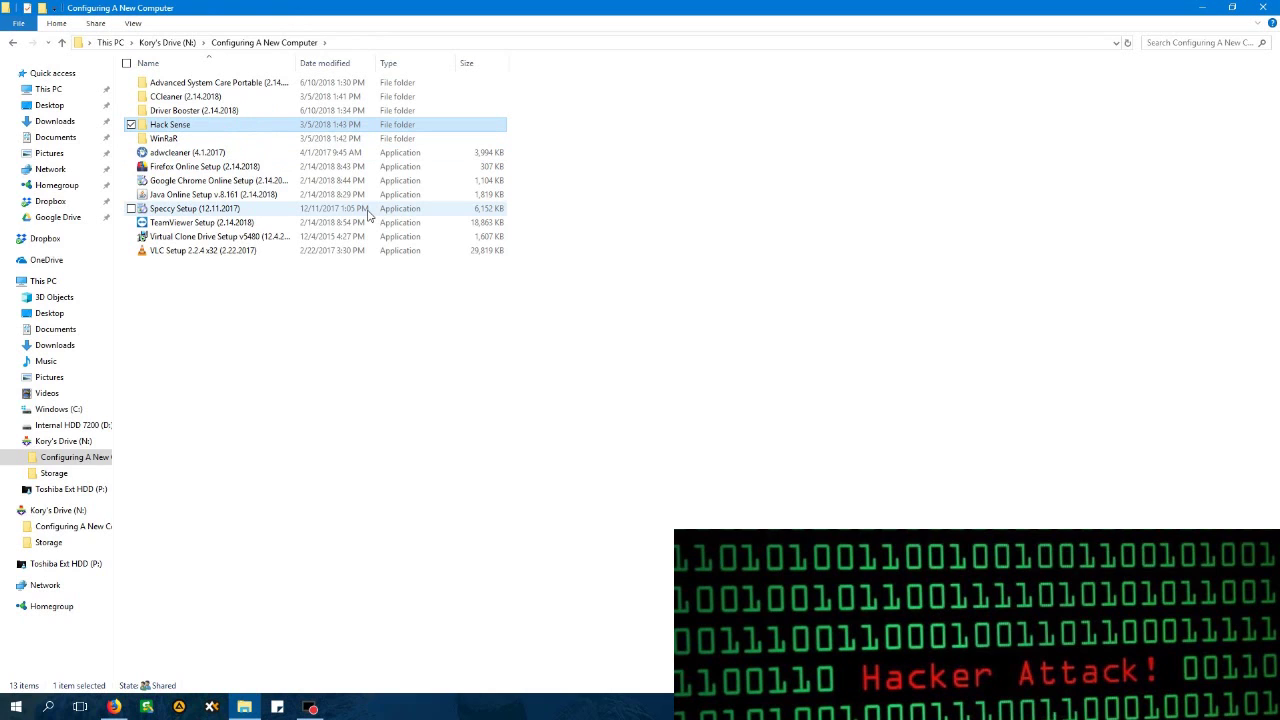
key(Return)
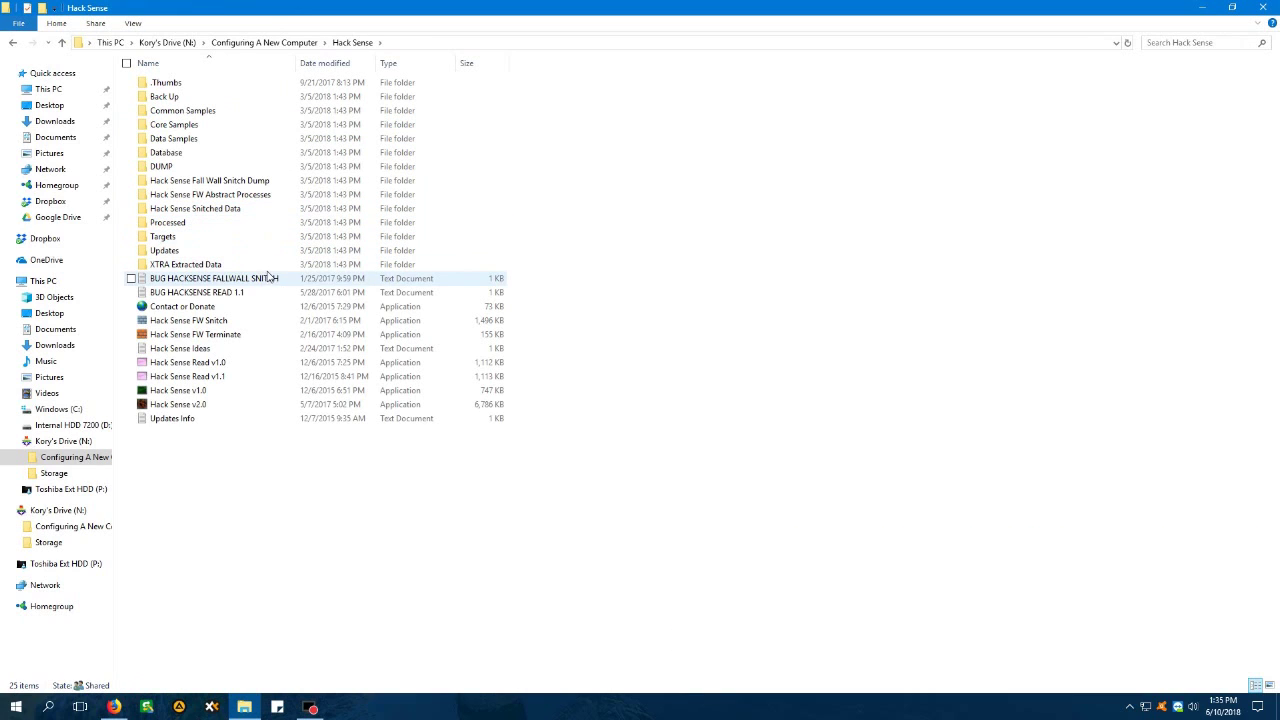
click(295, 404)
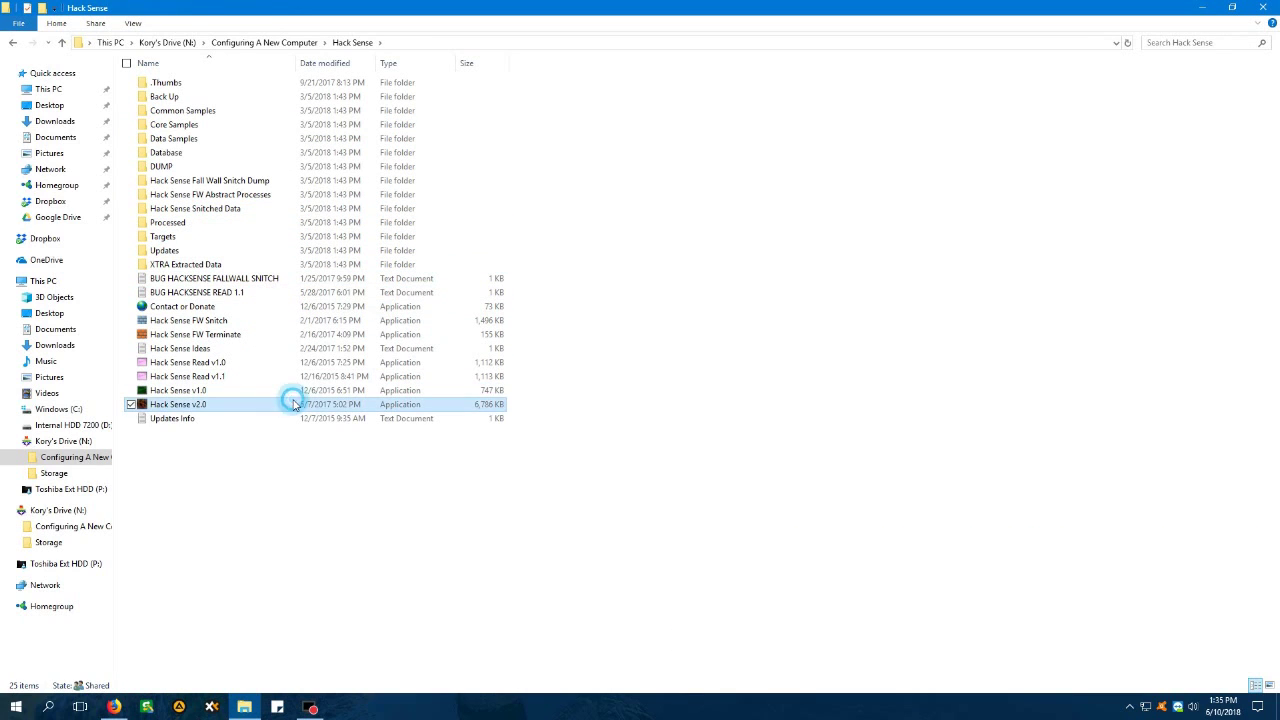
Run Hack Sense from the Hack Sense v2.0 main window and close the program once it returns
double_click(295, 404)
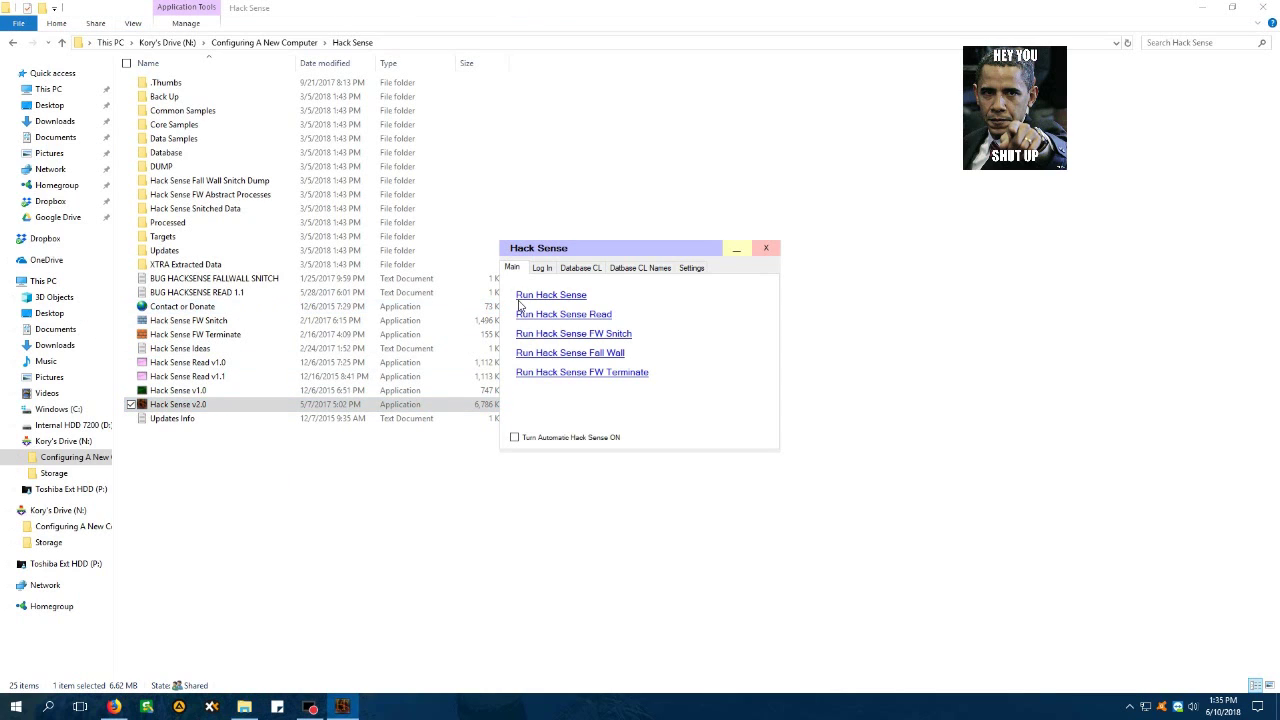
click(523, 295)
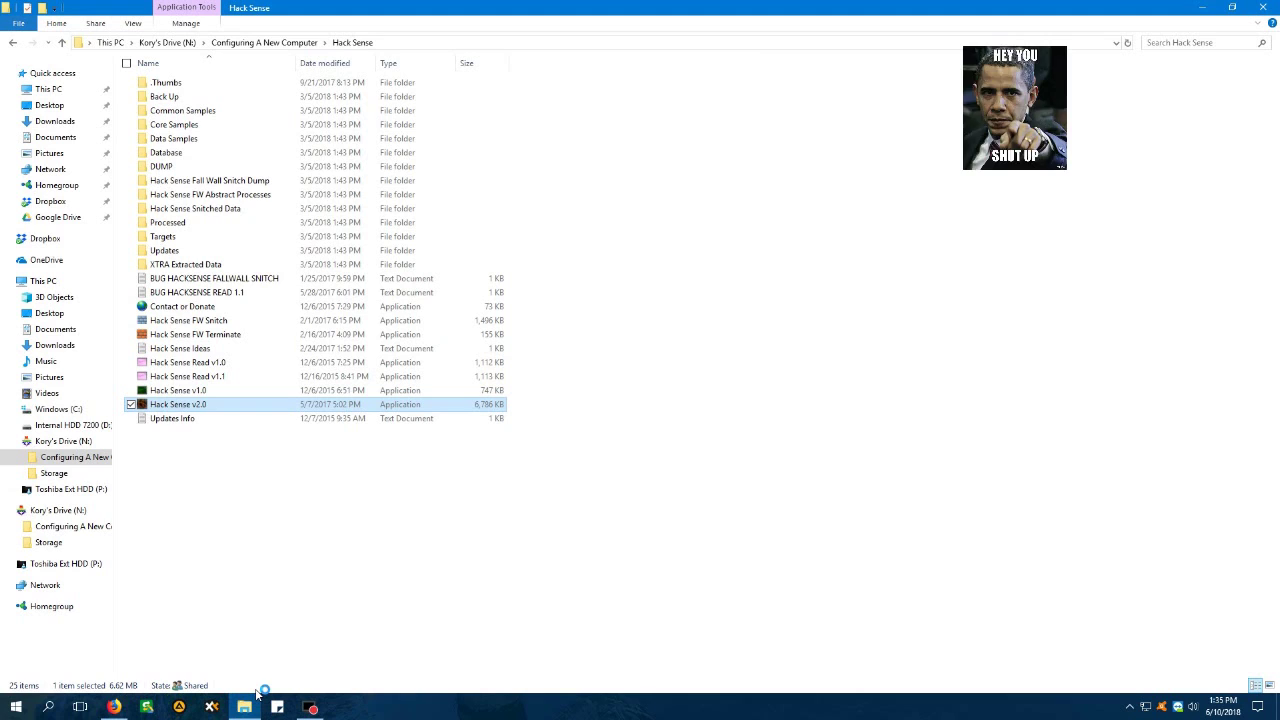
click(270, 42)
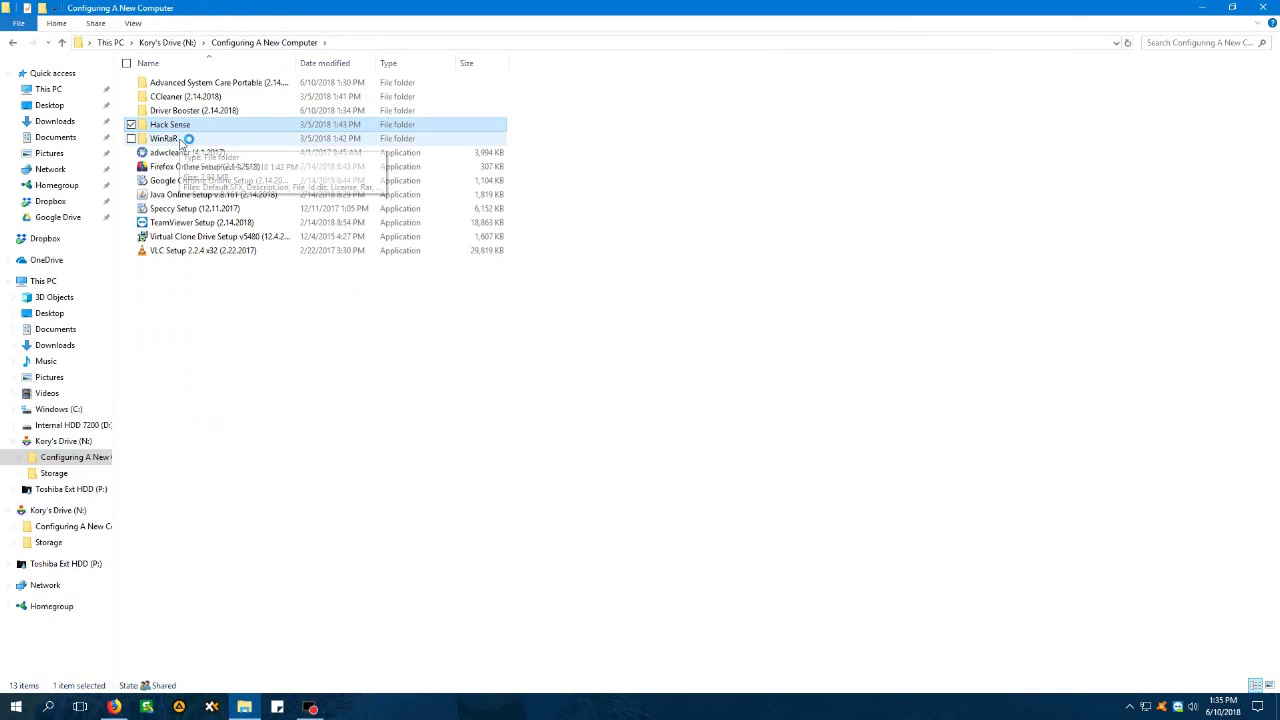
click(180, 140)
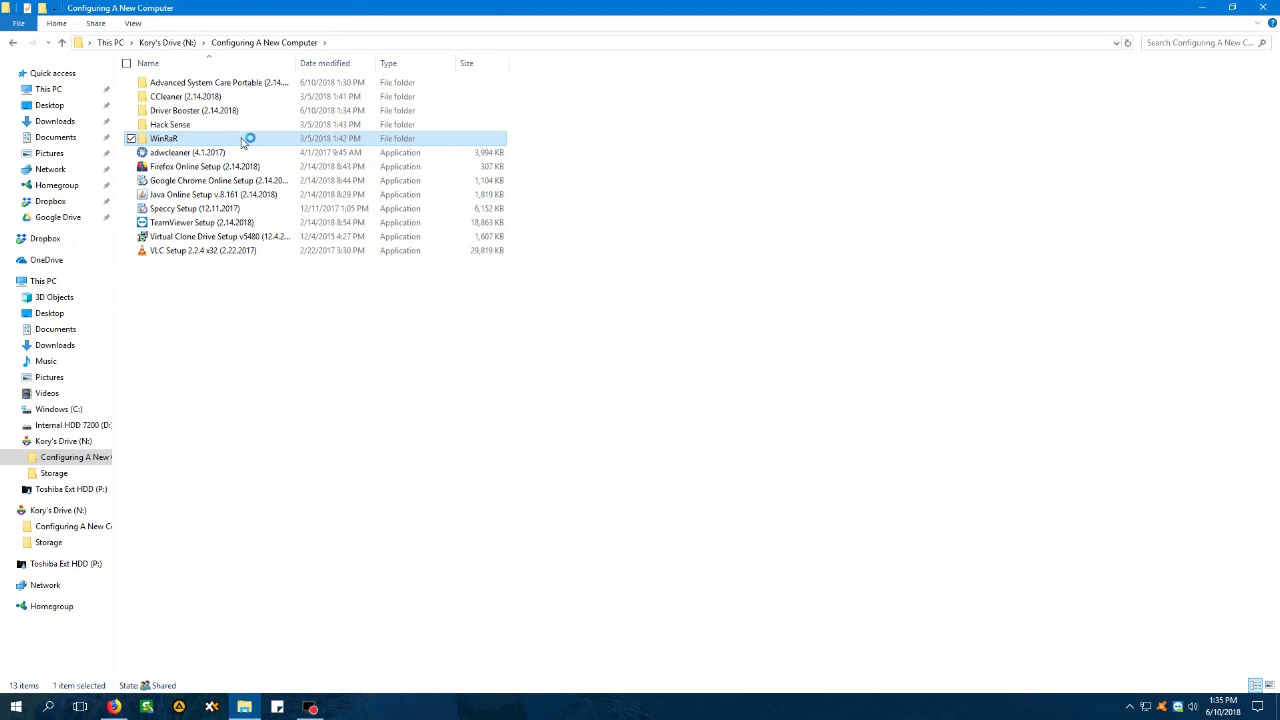
click(247, 152)
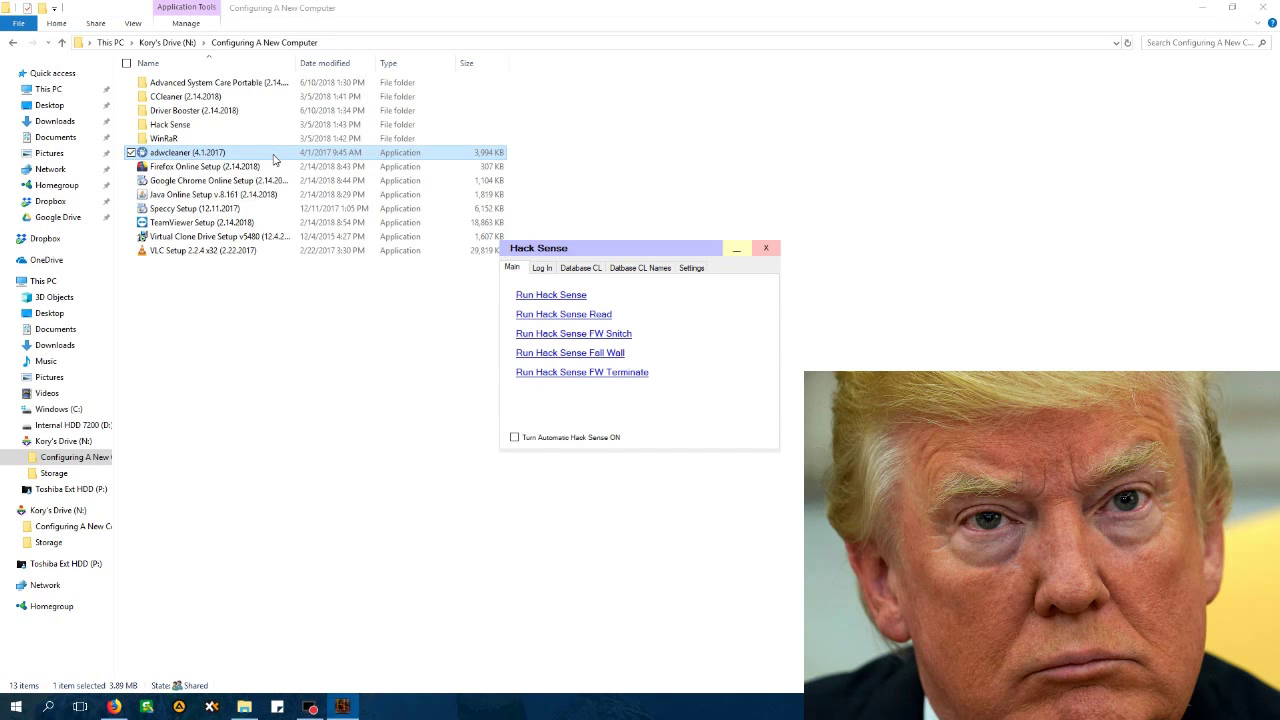
click(766, 248)
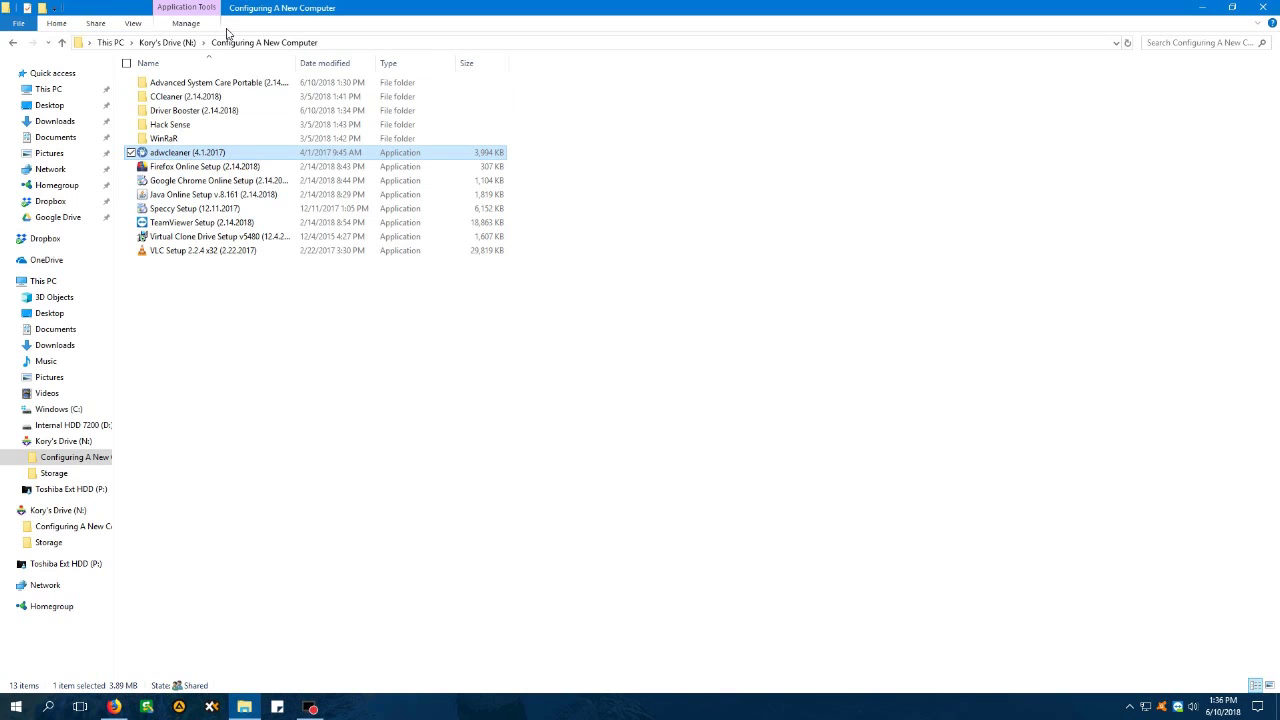
Launch Hack Sense Read v1.1 from the Hack Sense folder inside Configuring A New Computer
click(205, 137)
click(205, 127)
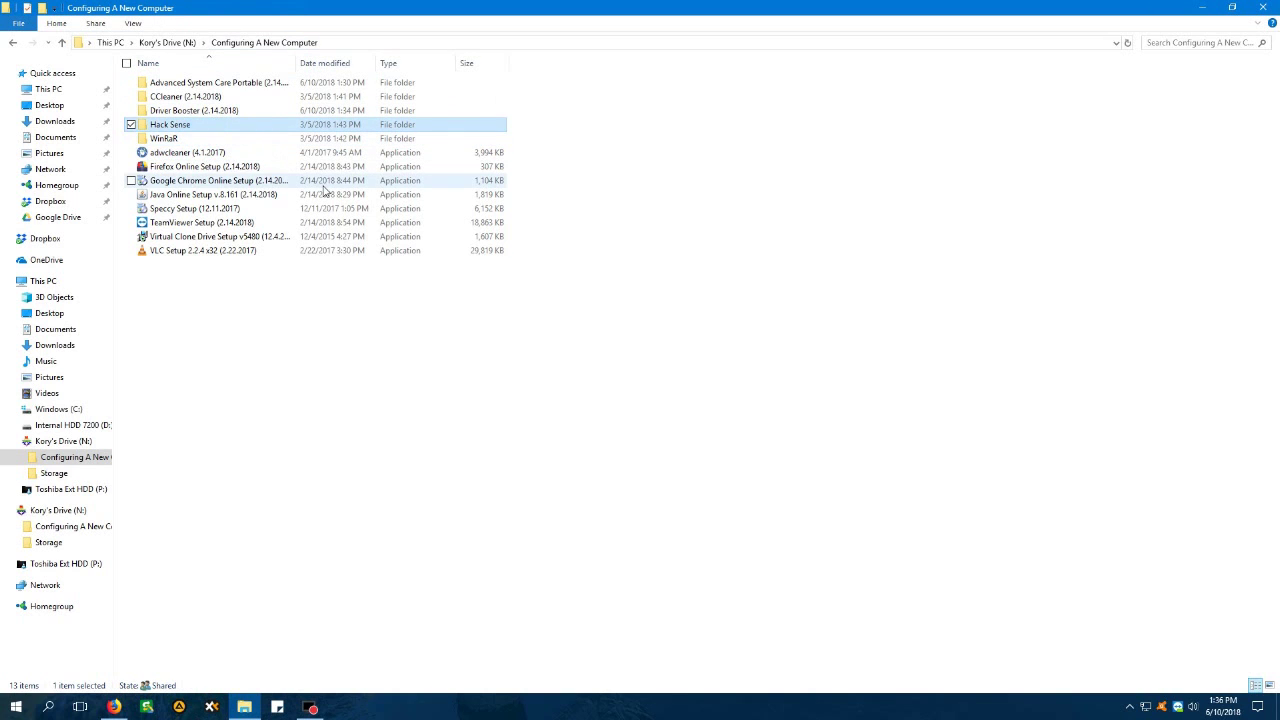
key(Return)
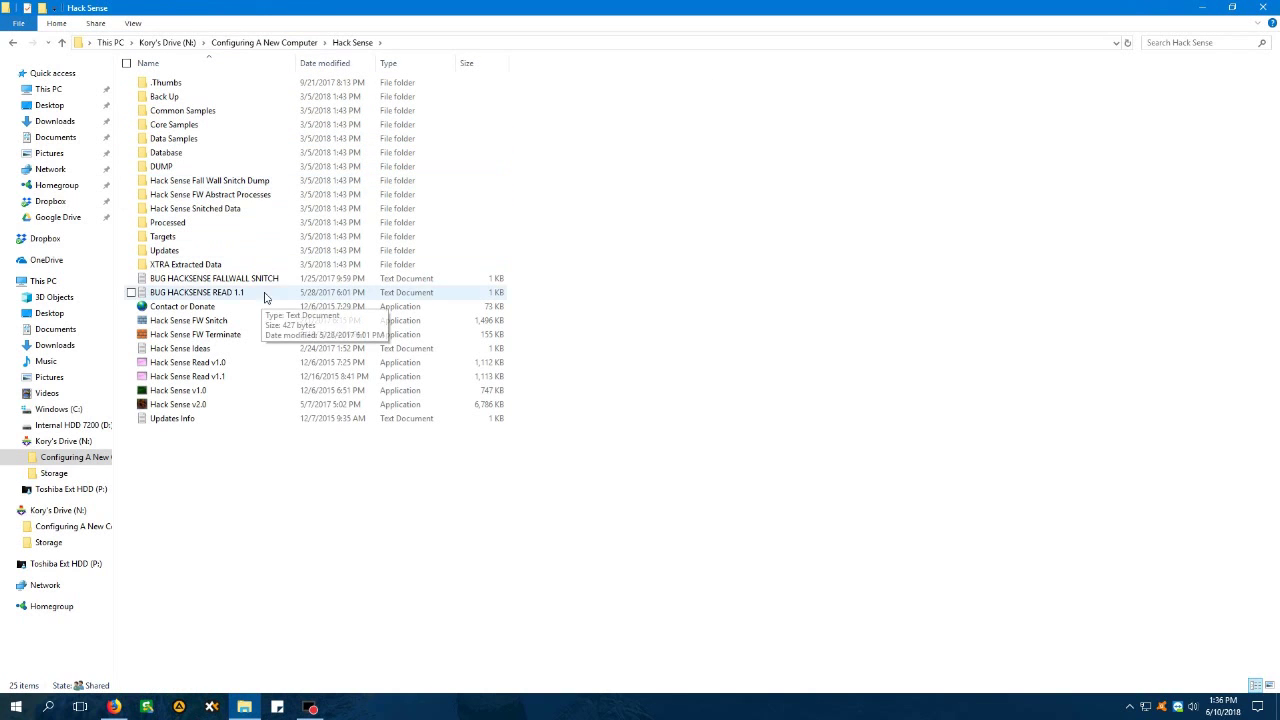
double_click(254, 379)
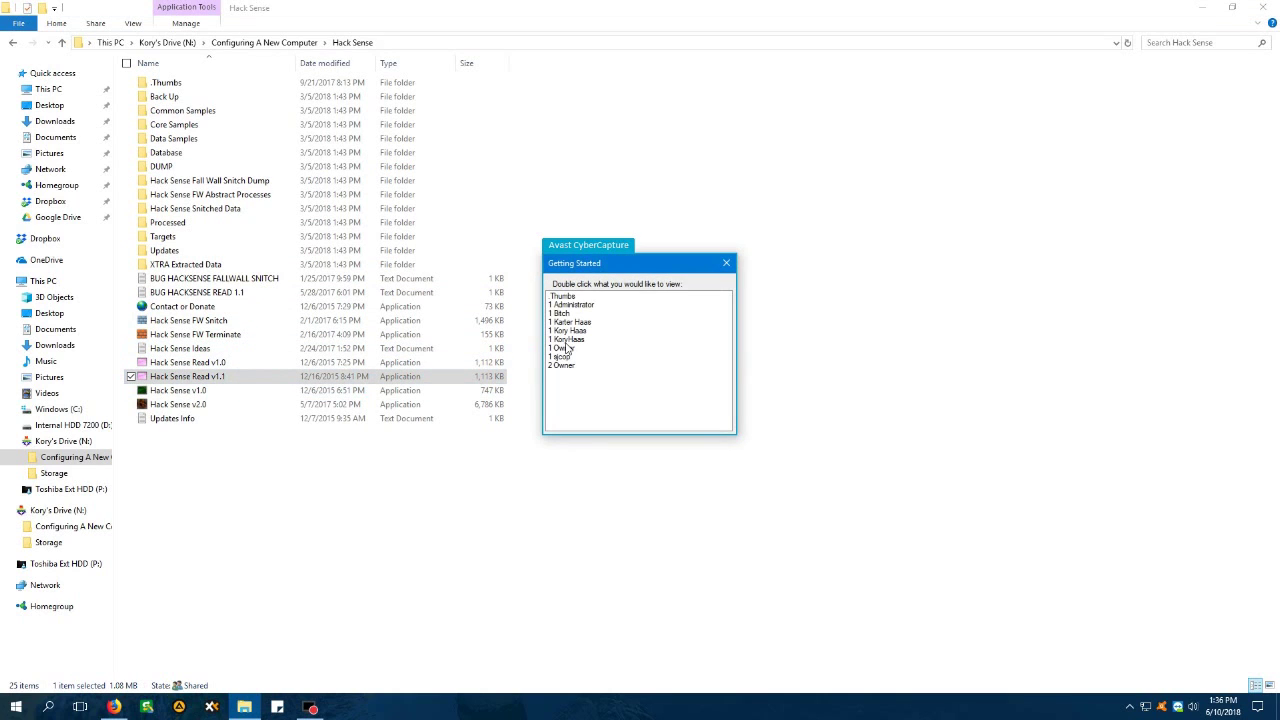
View the full system details of one saved user profile, then close Hack Sense Read and return to the Configuring A New Computer folder
double_click(577, 340)
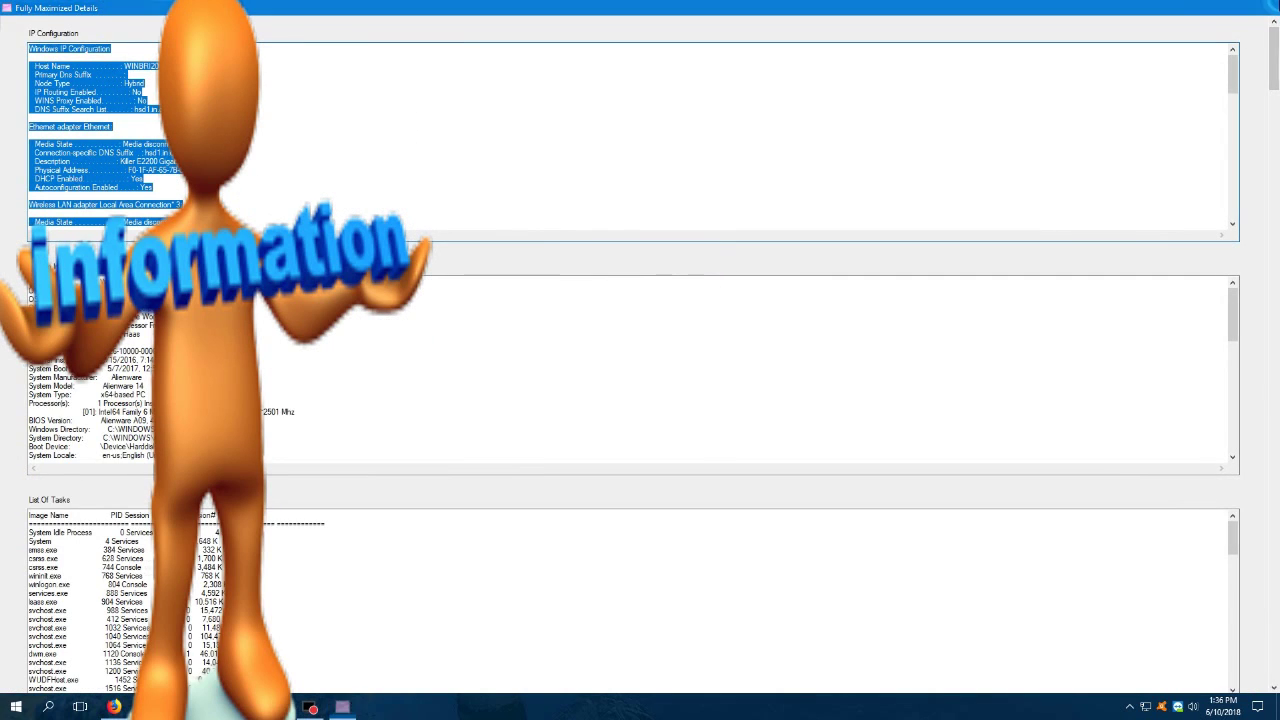
click(1262, 8)
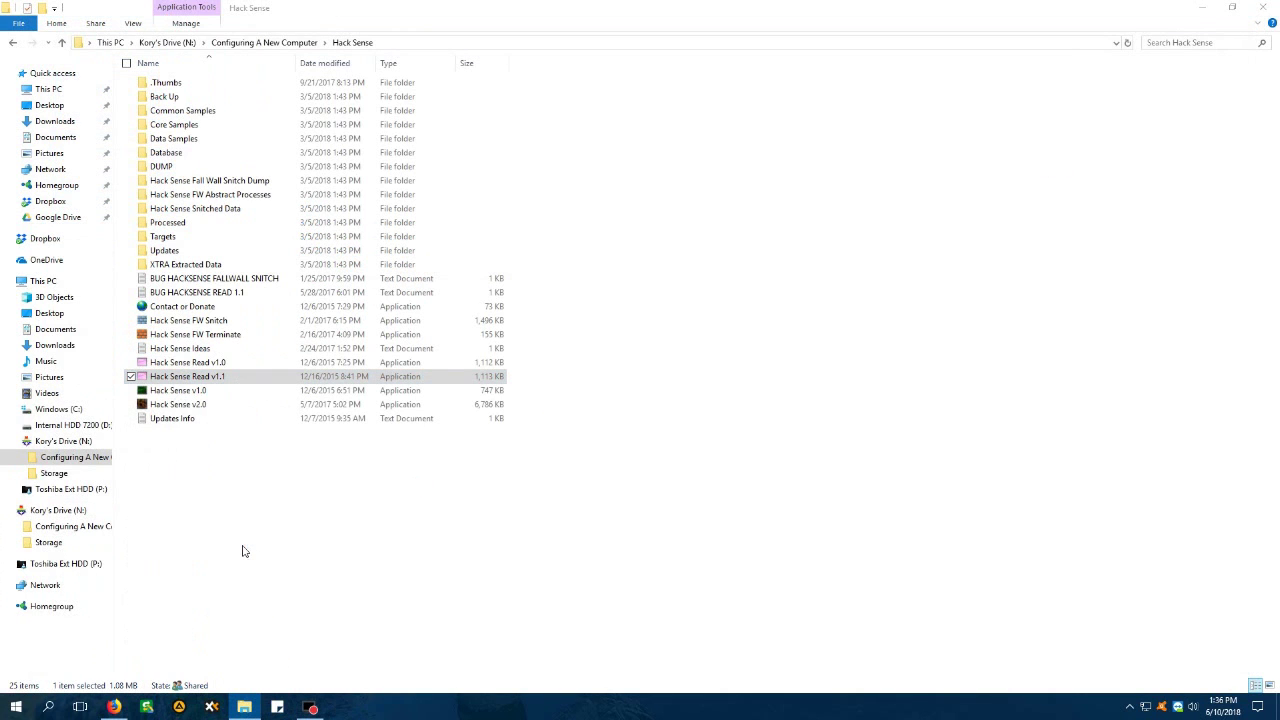
click(726, 263)
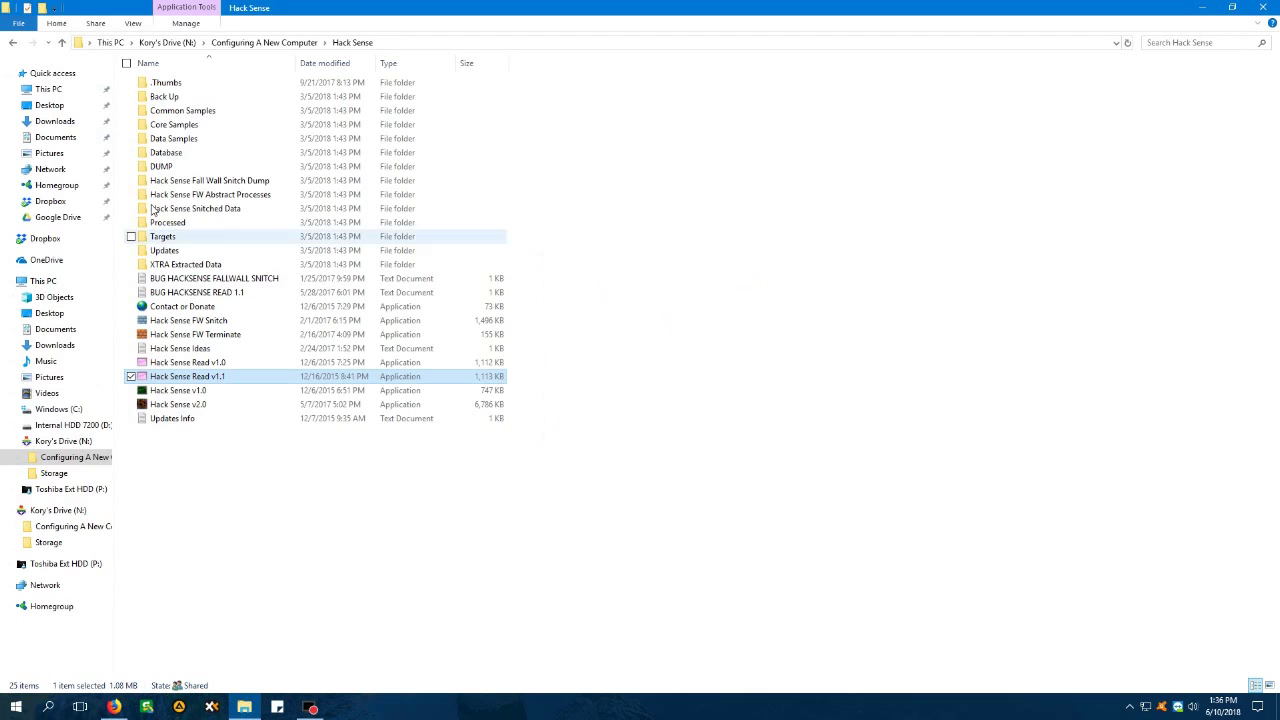
click(239, 44)
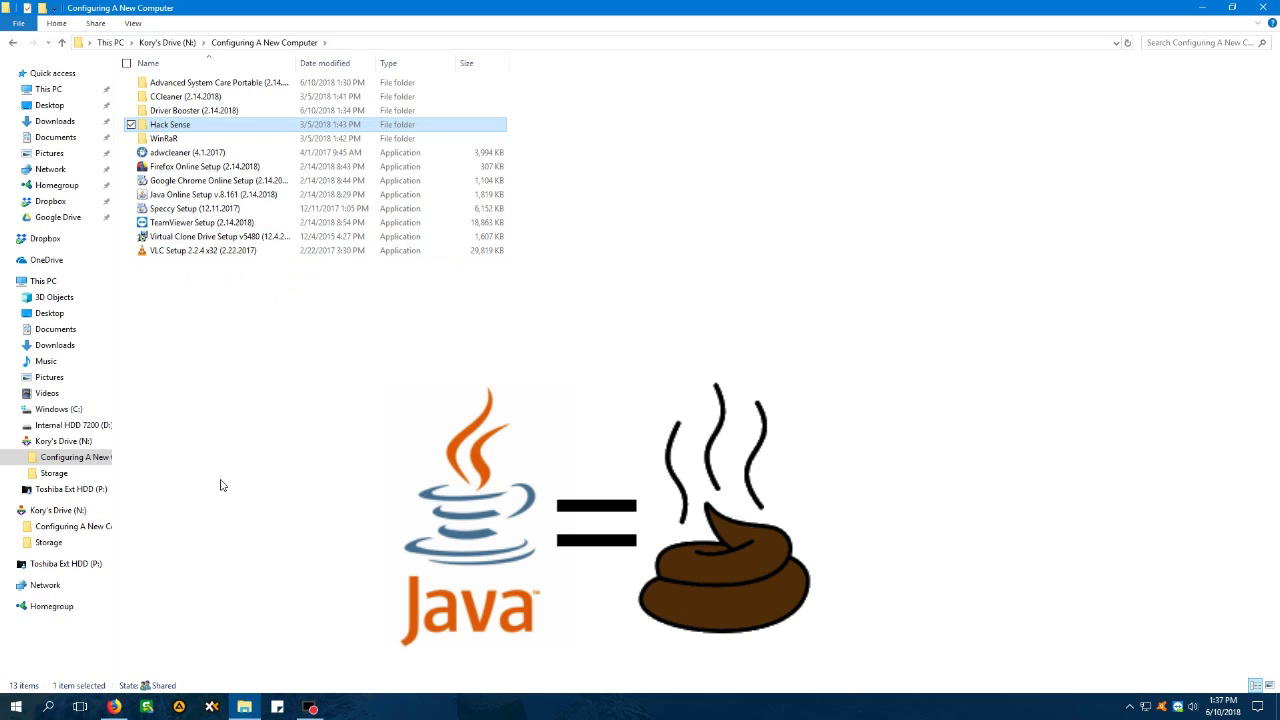
drag(530, 370, 228, 566)
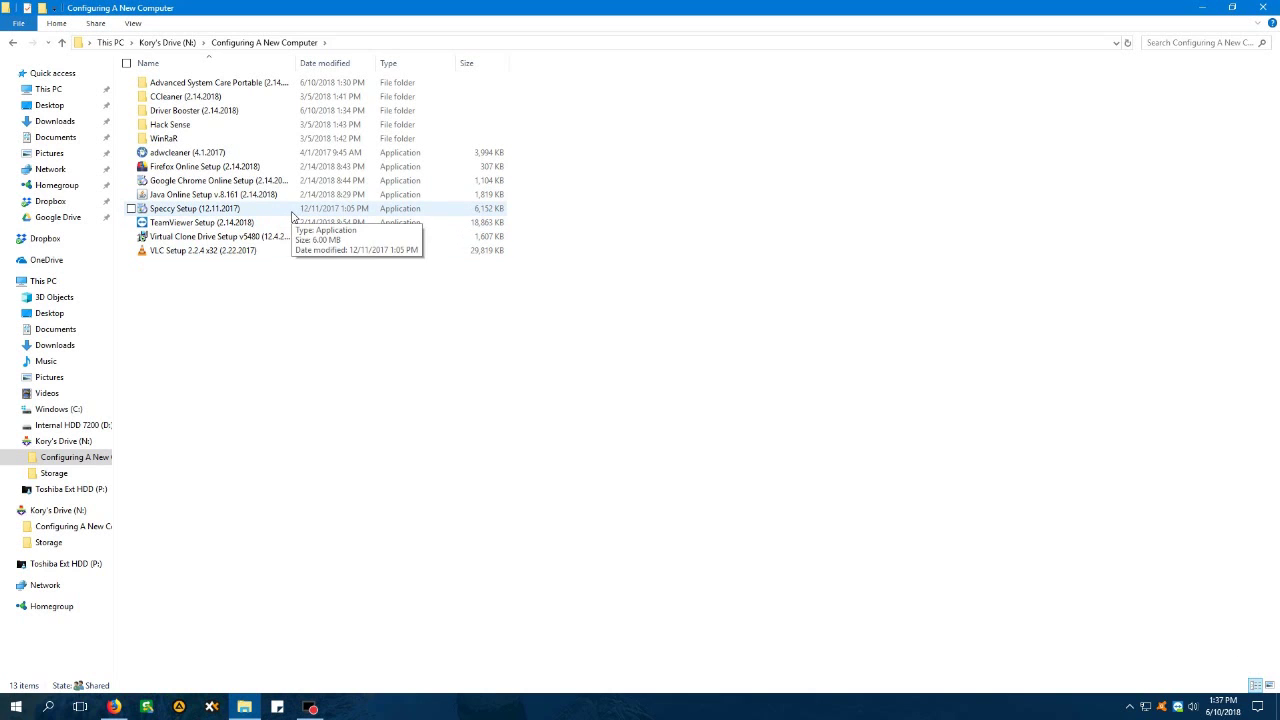
Launch the installed Speccy program and decline its offer to download a new version
click(16, 707)
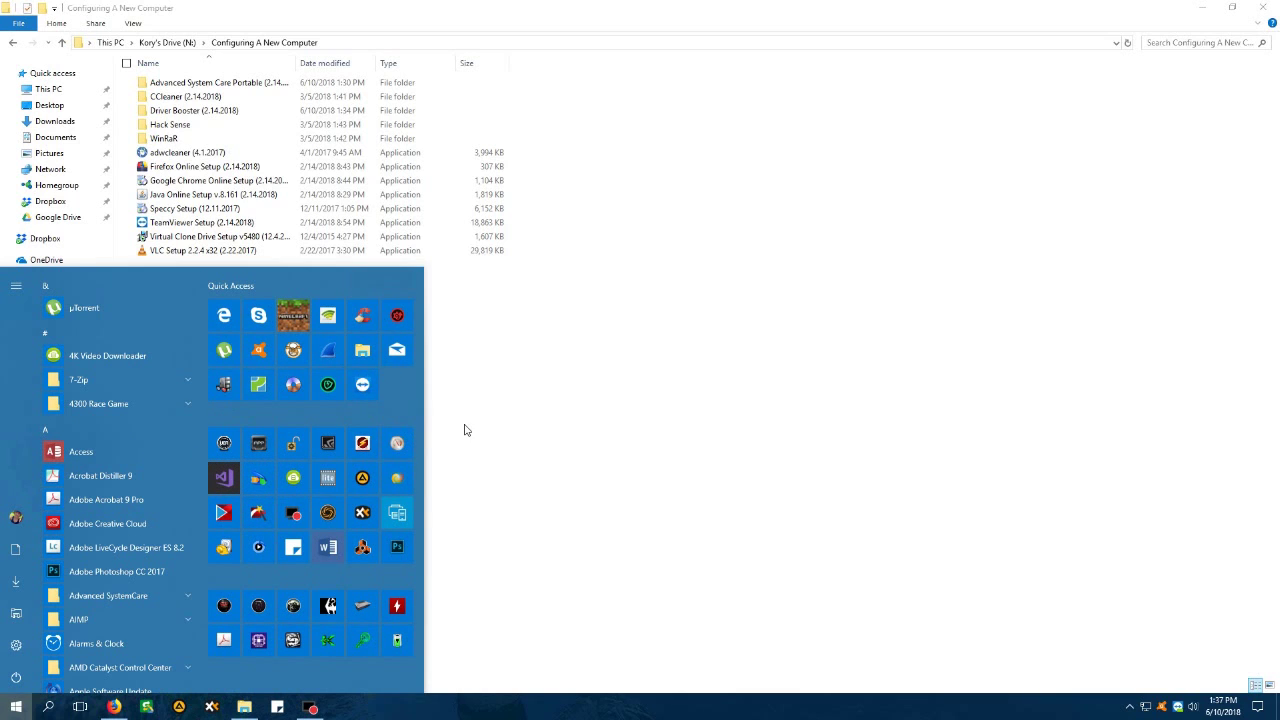
text(speccy)
click(99, 350)
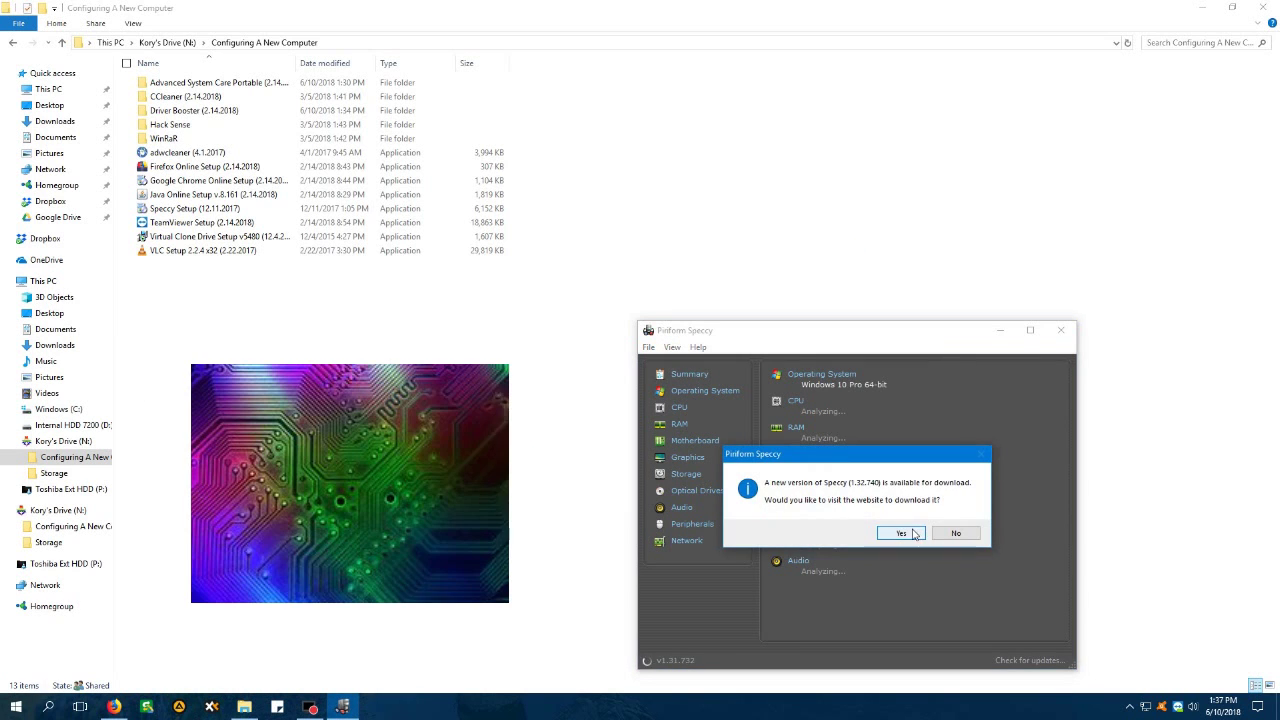
click(953, 534)
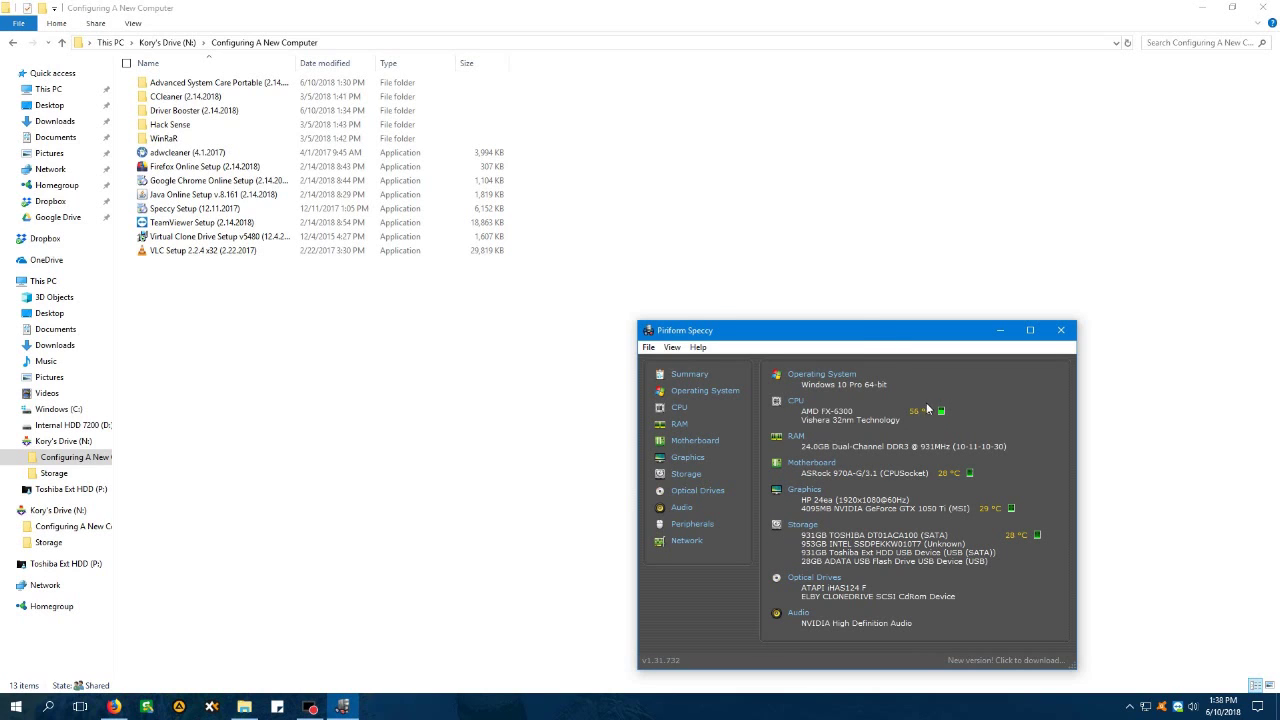
Examine the CPU's specifications, average temperature and core speeds in Speccy, and close the program
click(680, 412)
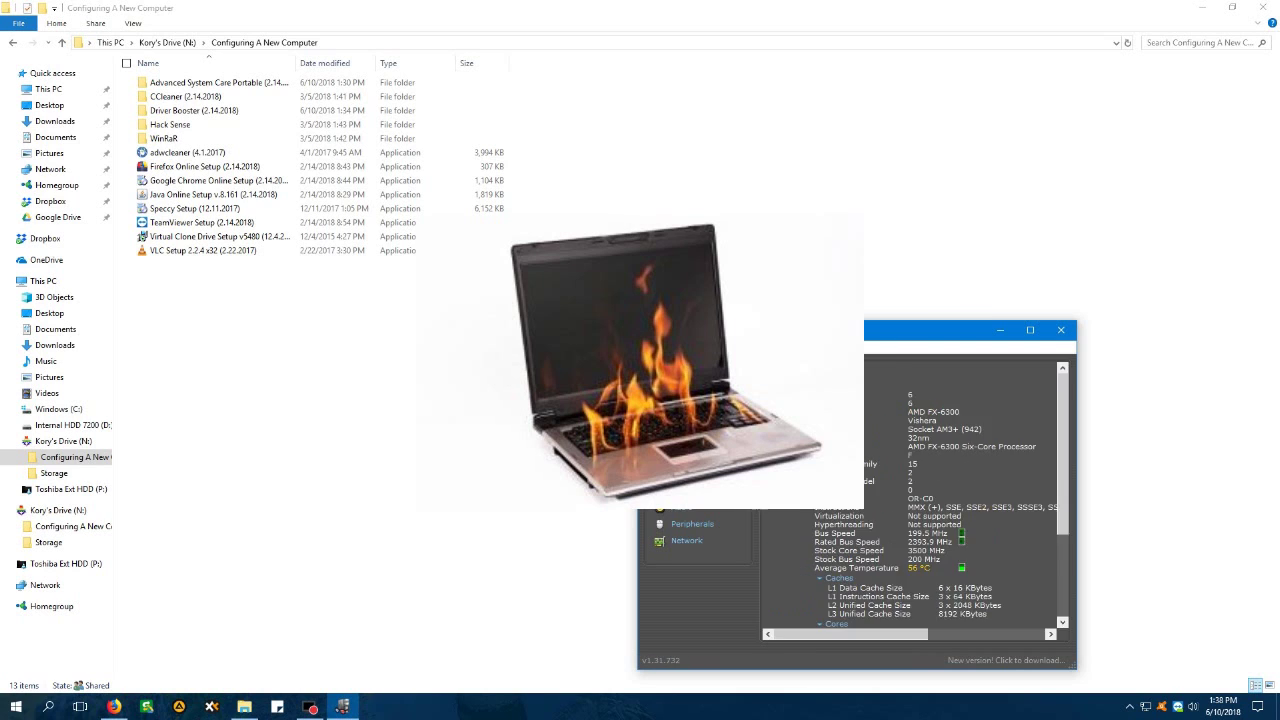
scroll(880, 530, down, 5)
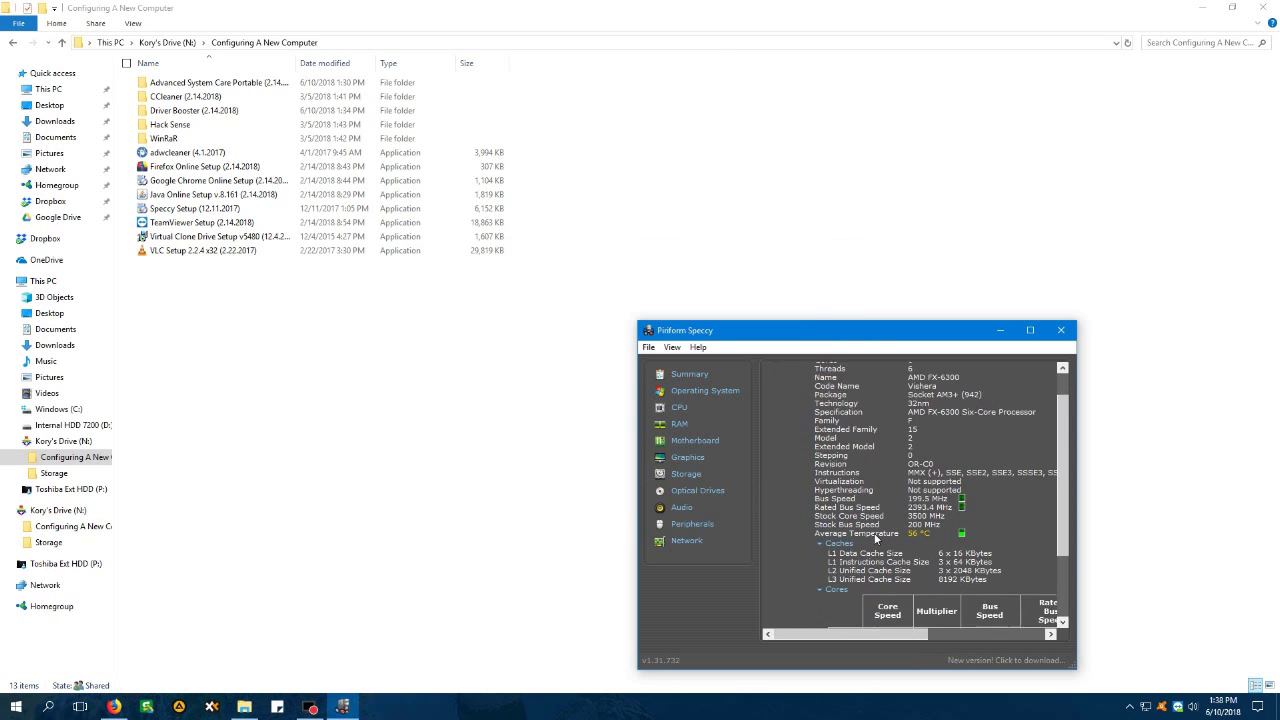
scroll(885, 534, up, 3)
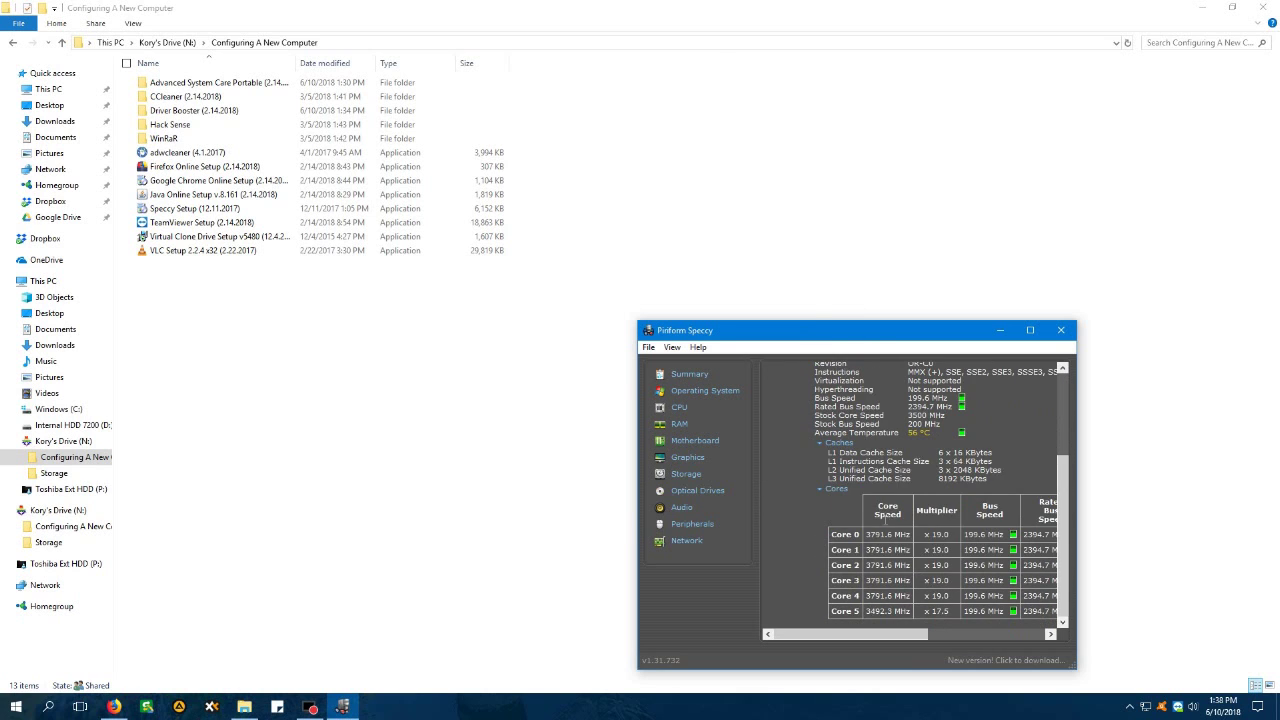
scroll(881, 511, up, 2)
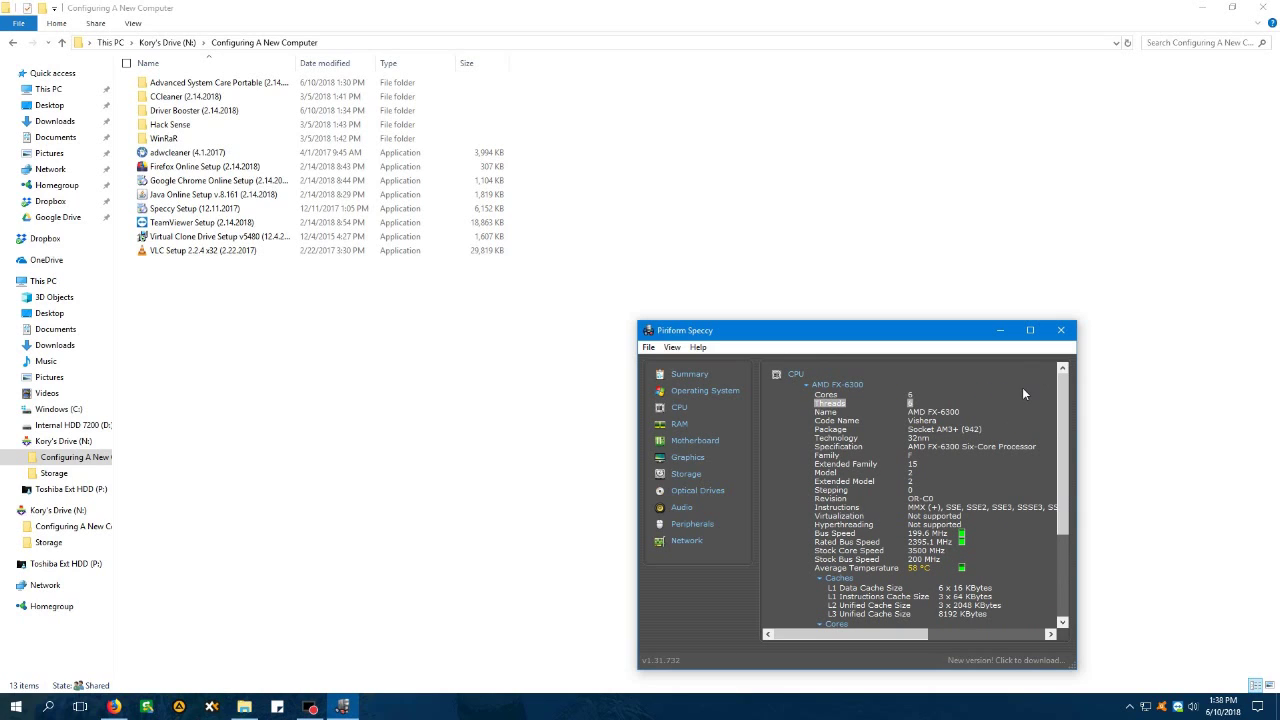
click(1065, 330)
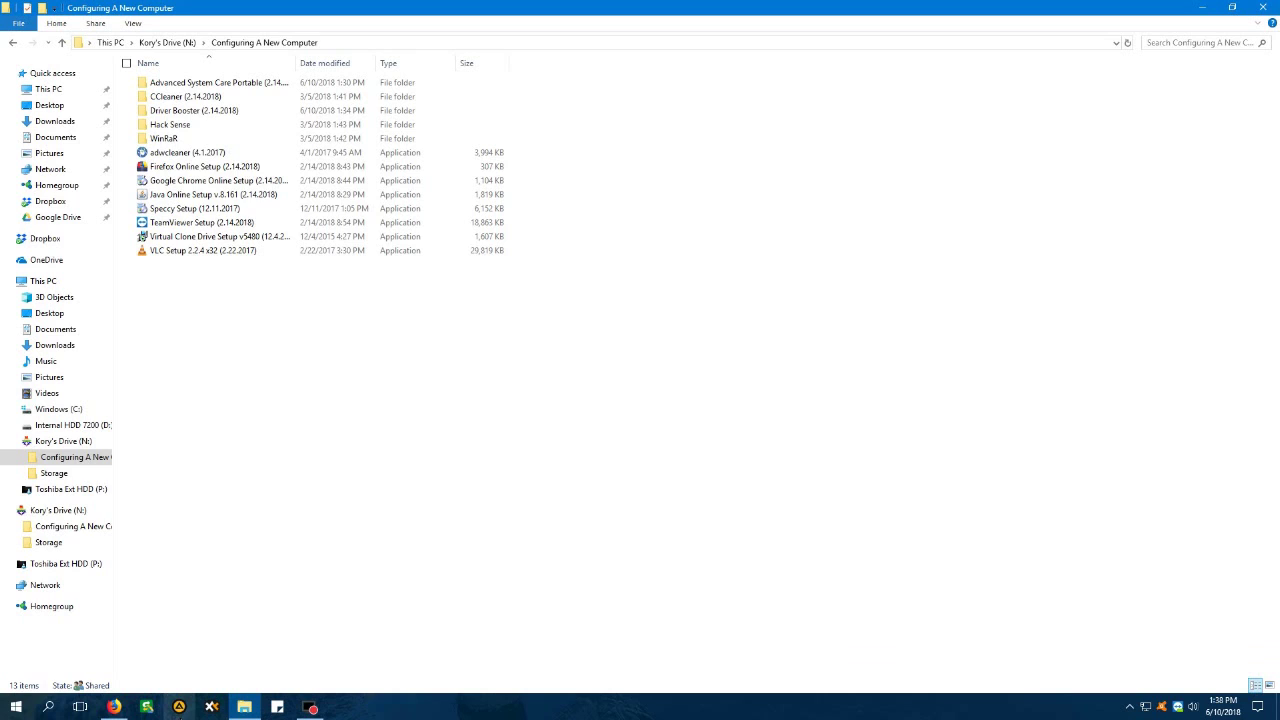
Highlight the TeamViewer, Virtual Clone Drive and VLC setup files in turn, and check the folders at the thumb drive's root
click(310, 226)
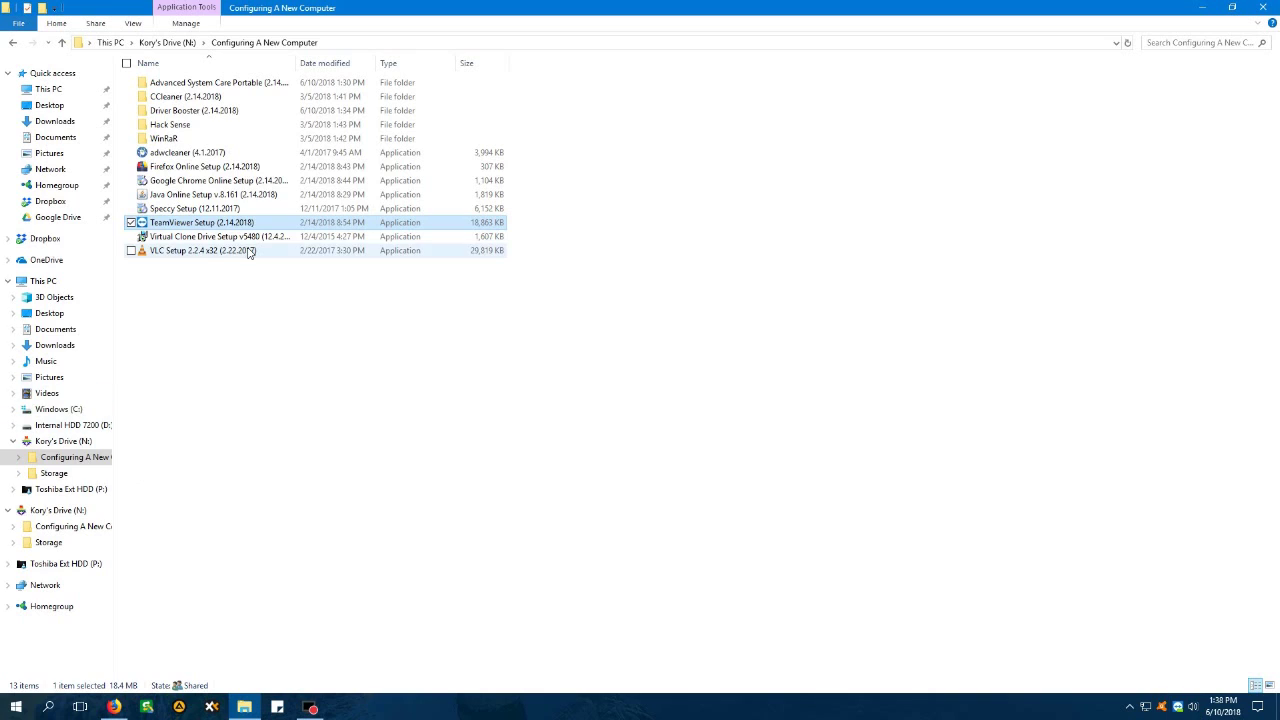
click(274, 239)
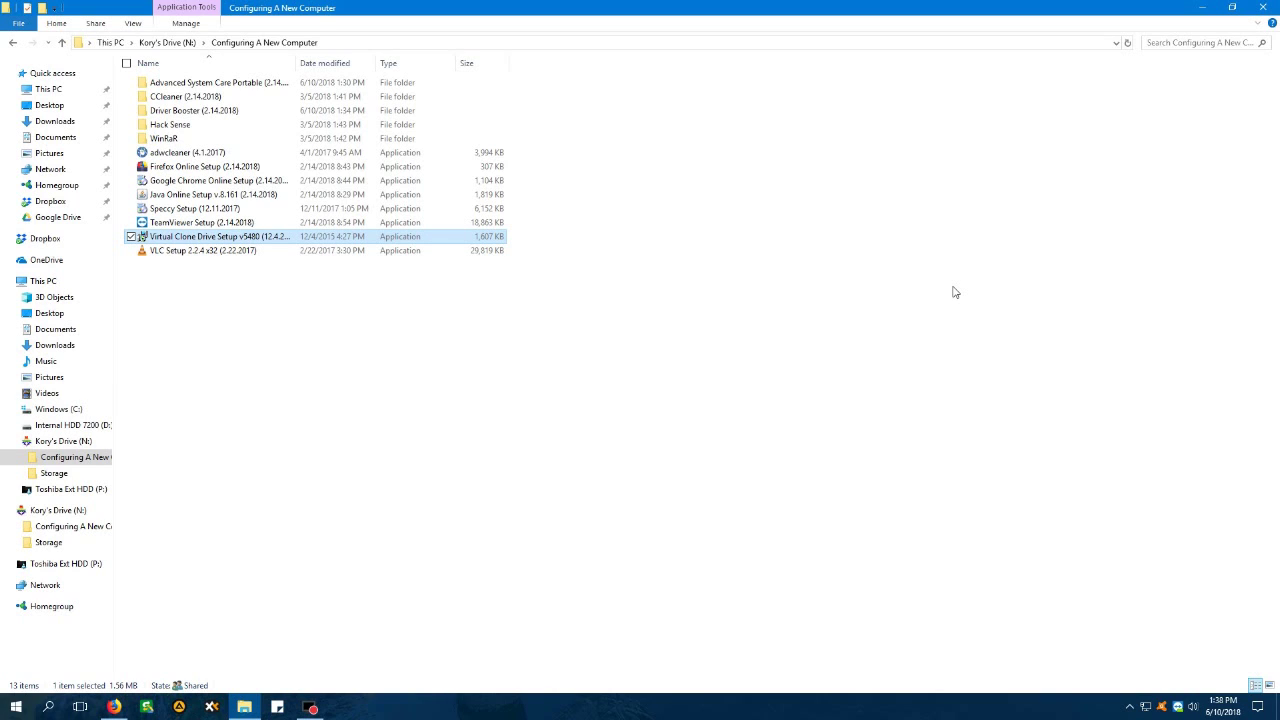
key(Down)
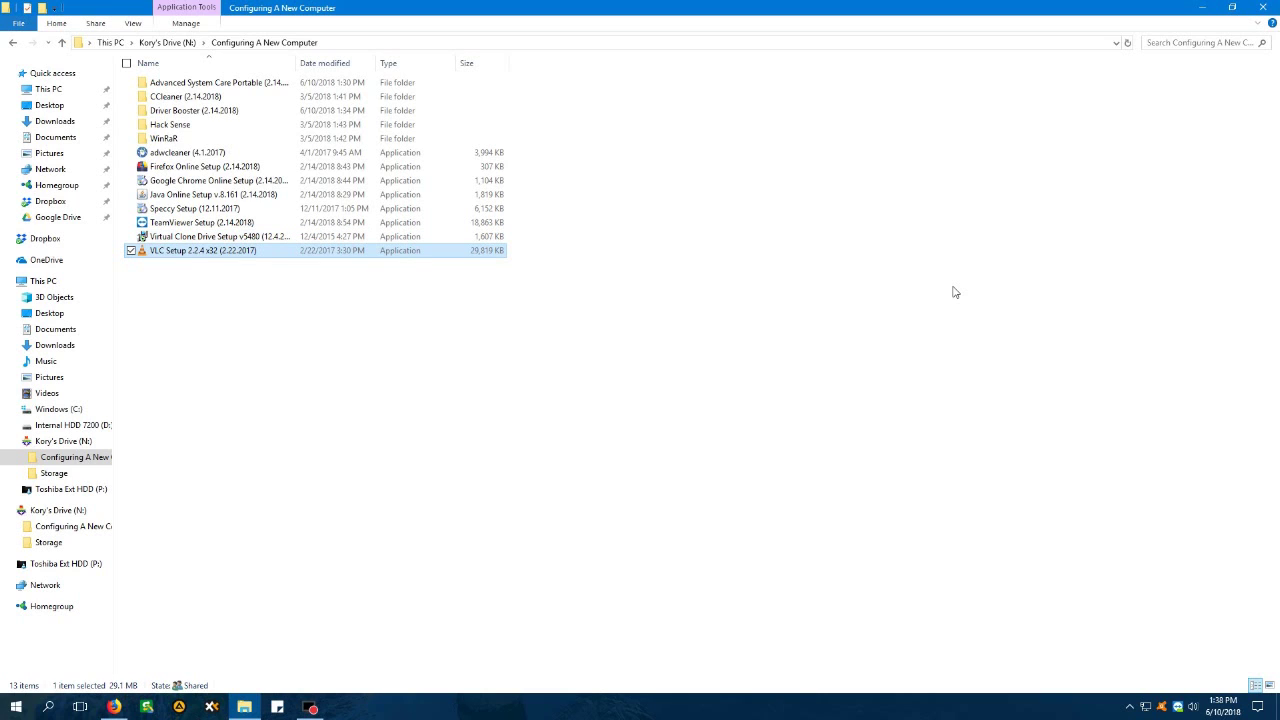
key(Return)
click(252, 412)
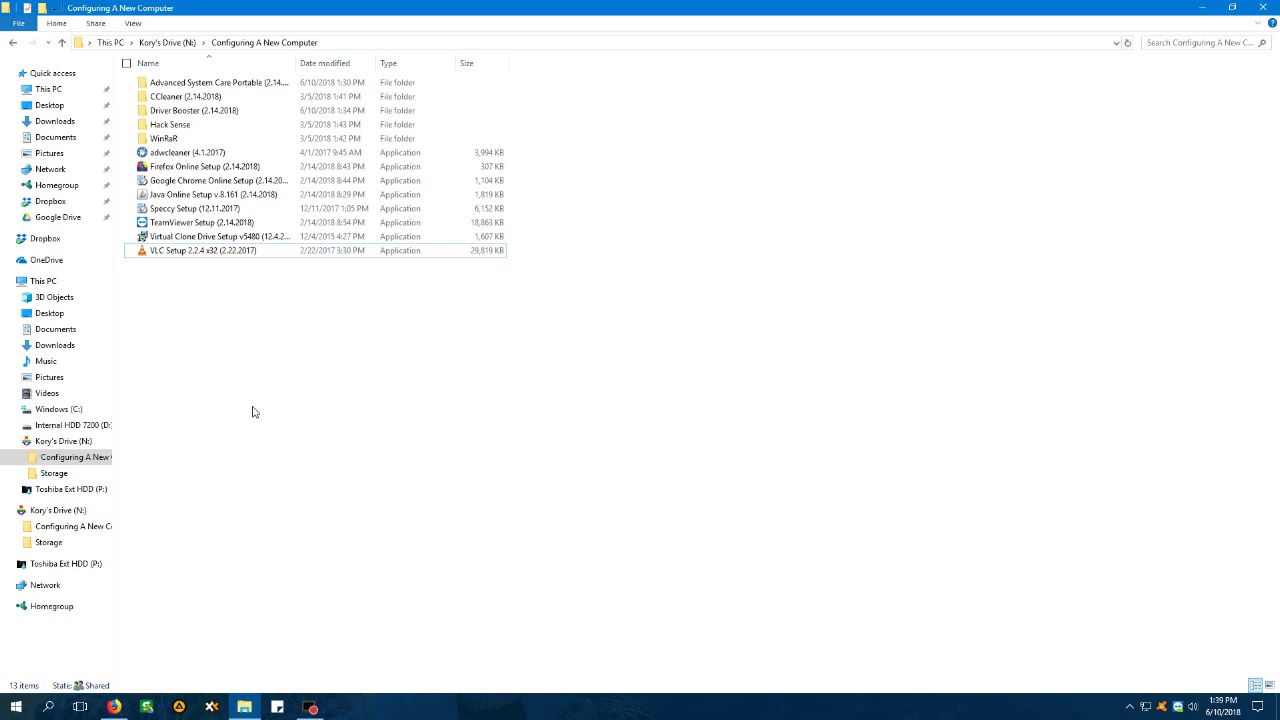
click(170, 42)
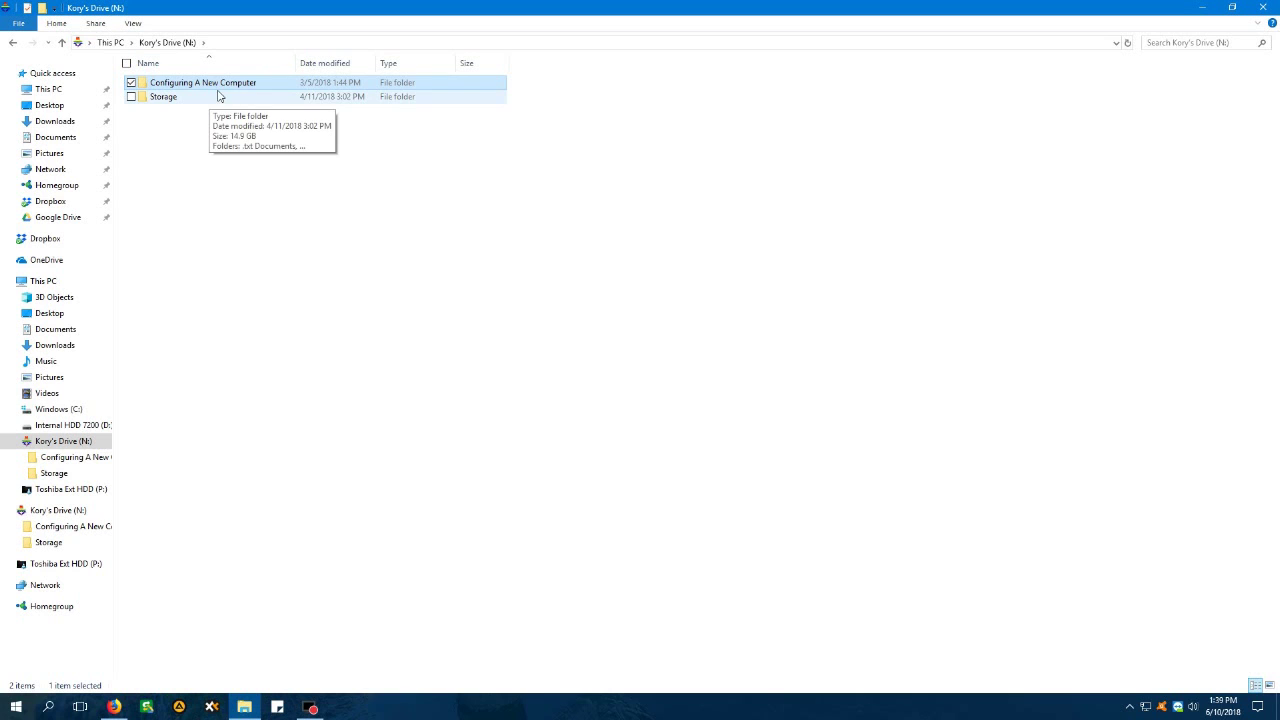
double_click(284, 84)
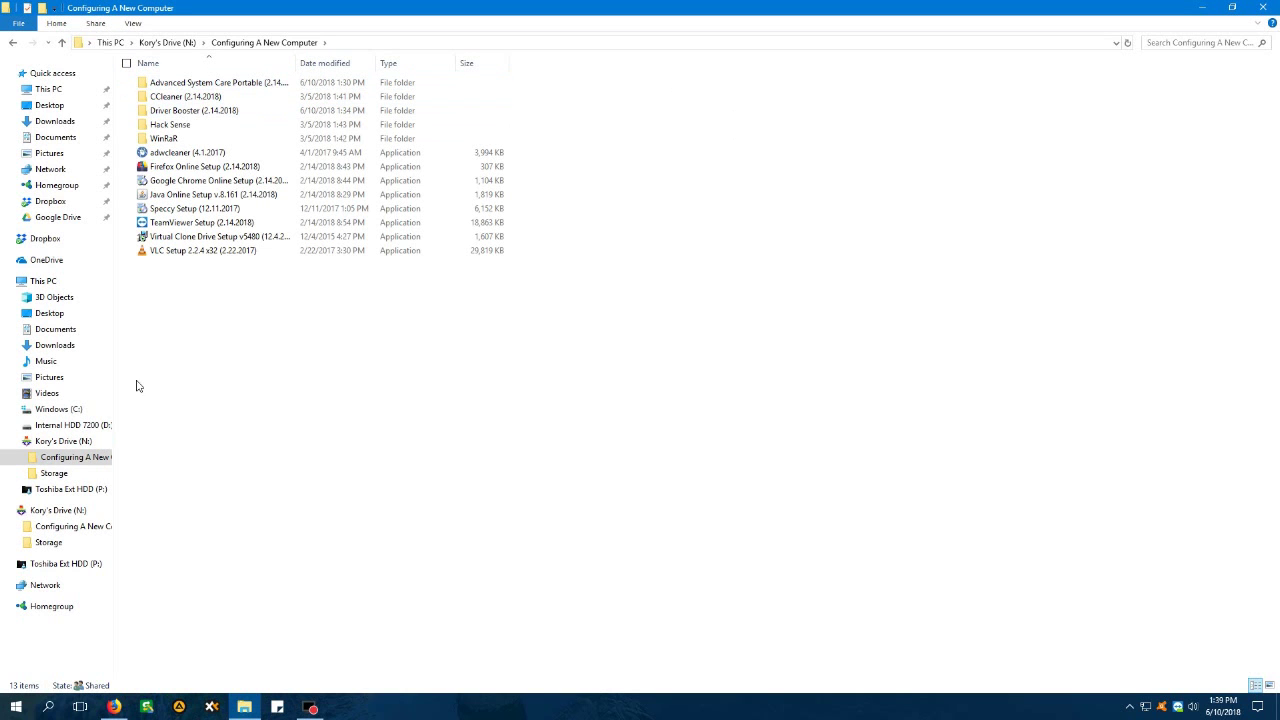
Switch to Firefox, search Google for "adobe flash player" and open the Adobe Flash Player Download page
click(114, 707)
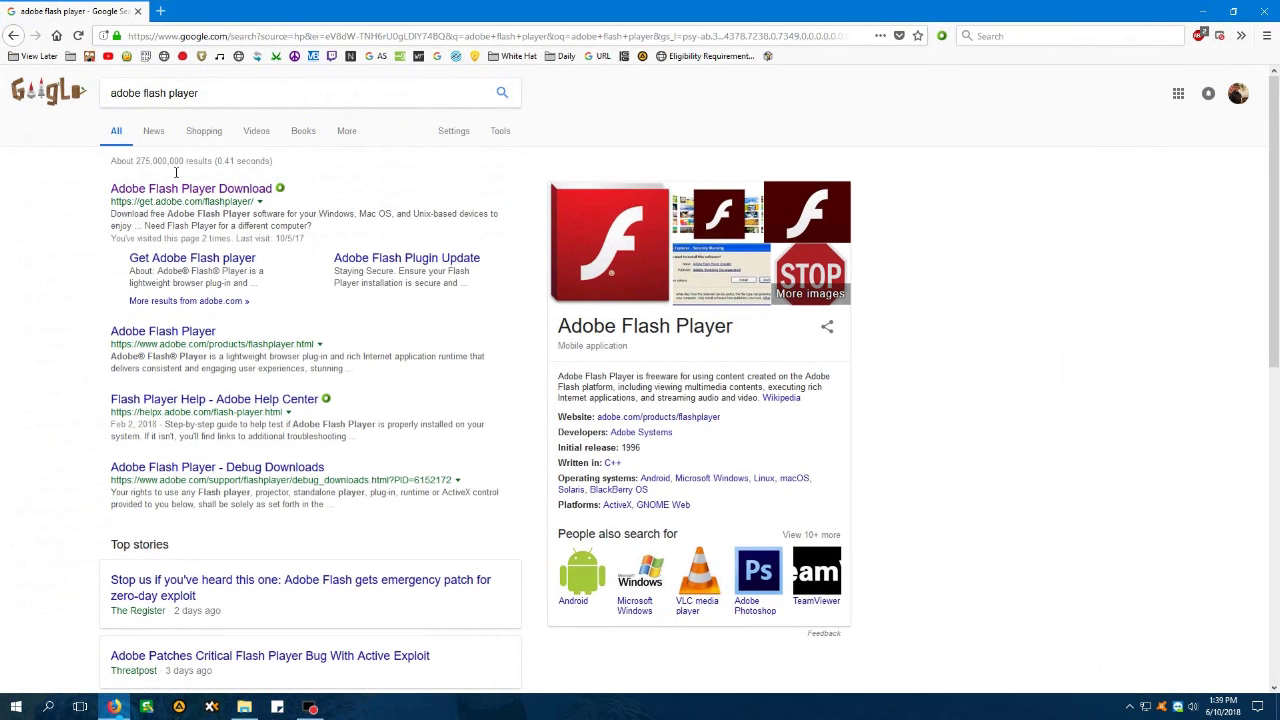
click(240, 196)
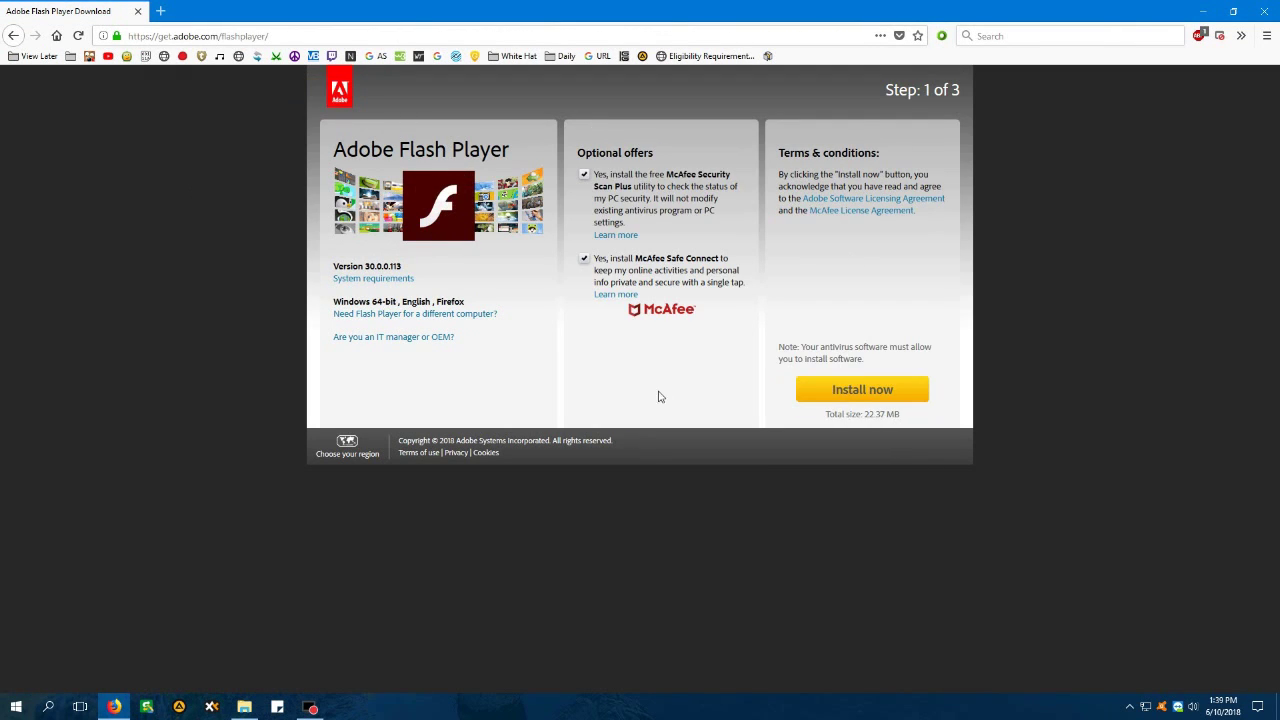
Decline the McAfee Security Scan Plus and McAfee Safe Connect offers, and download the Flash Player installer
click(585, 174)
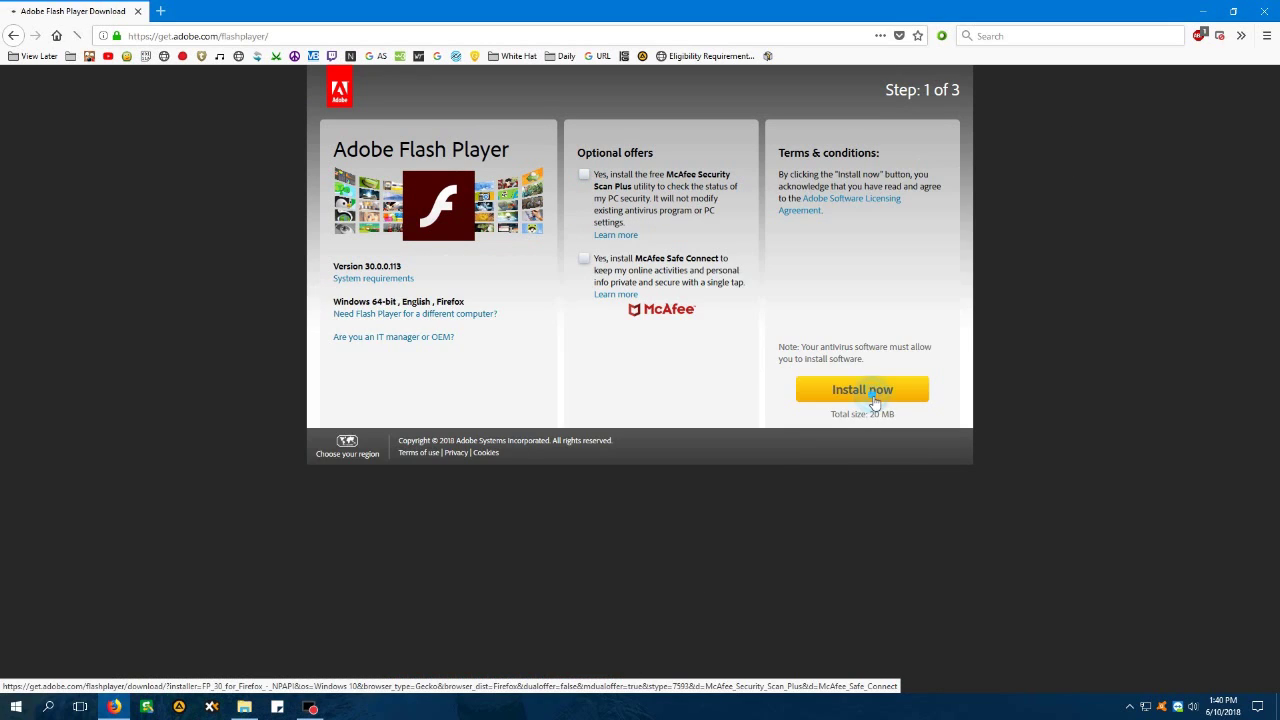
click(880, 389)
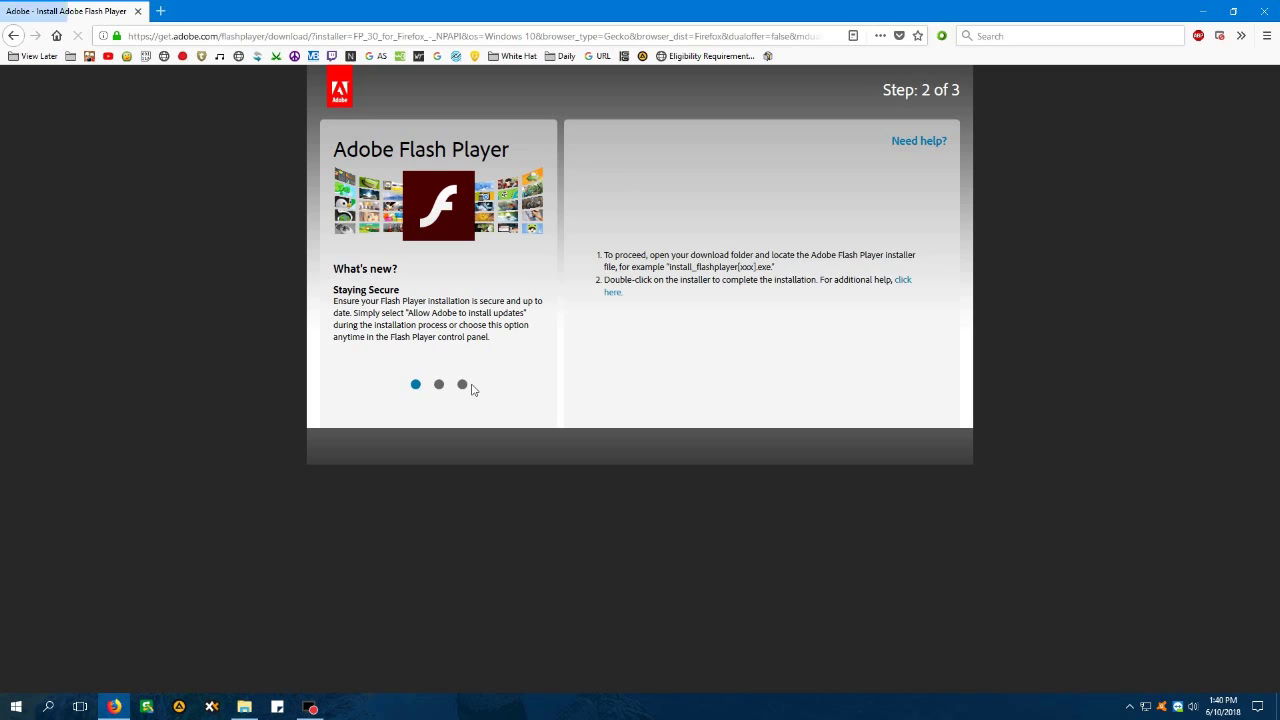
click(537, 360)
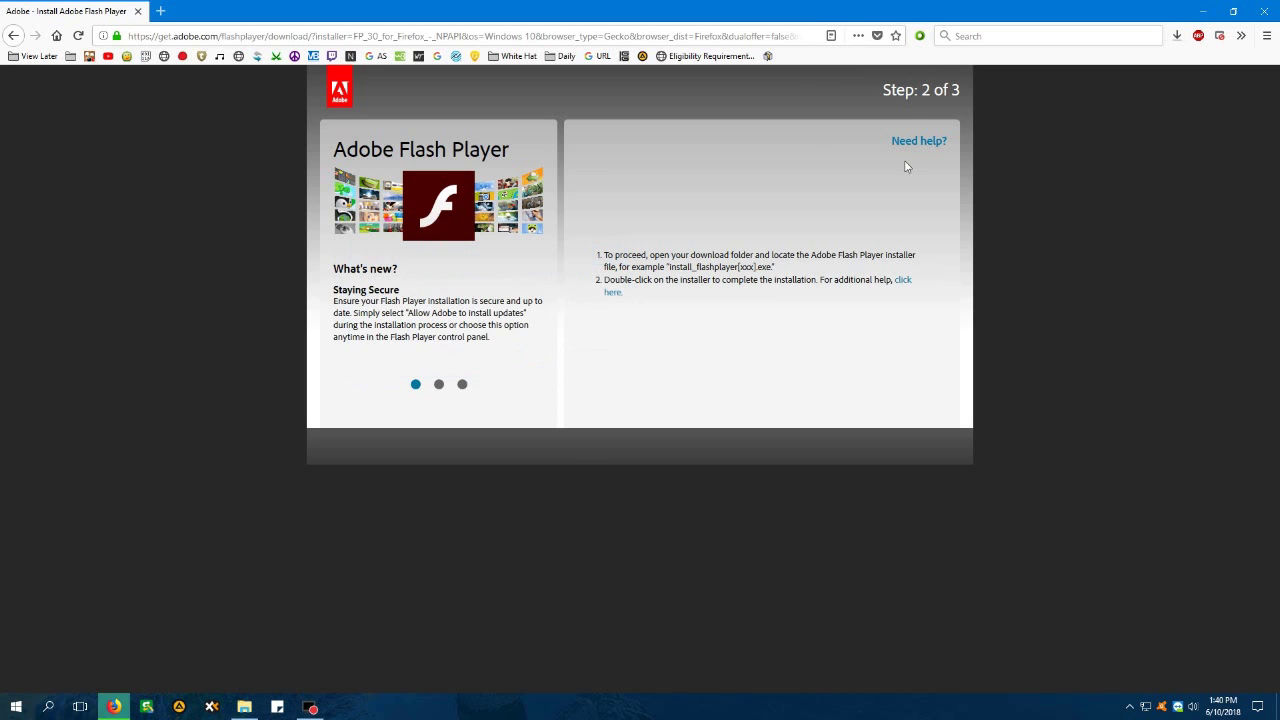
Show the downloaded flashplayer30_xa_install file in the Downloads folder, and close that folder window
click(1176, 35)
click(1185, 71)
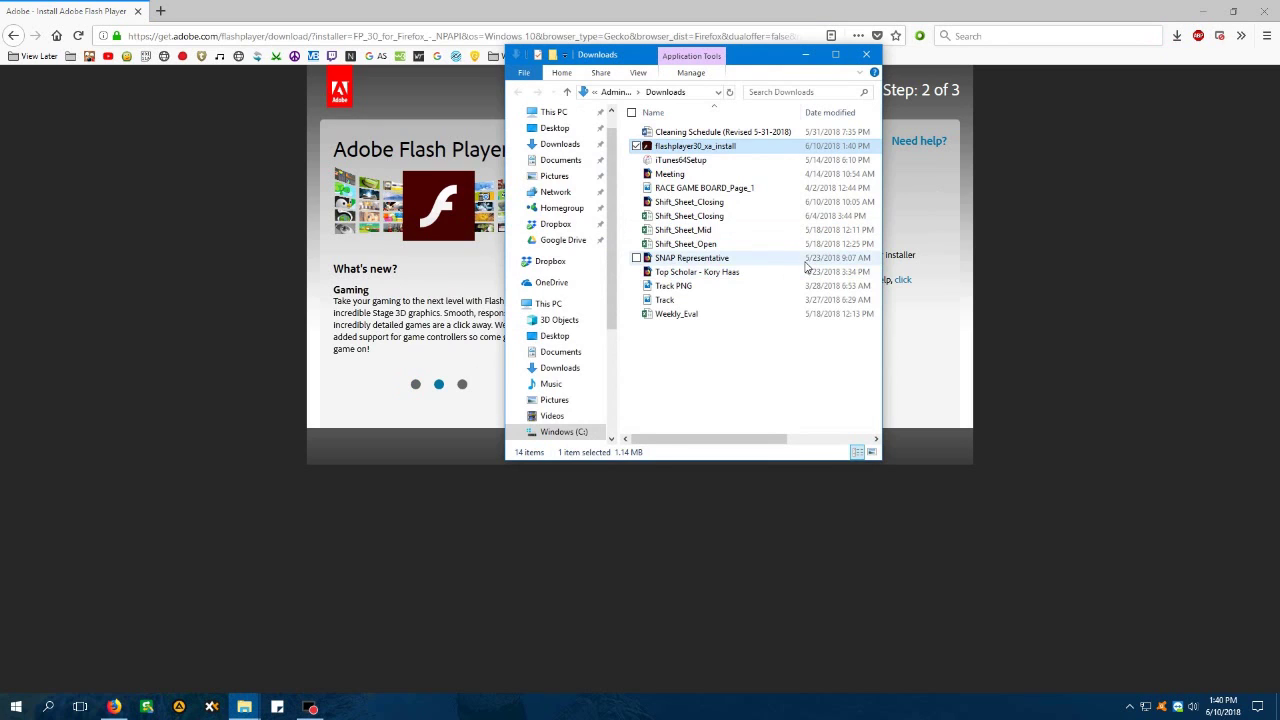
click(866, 54)
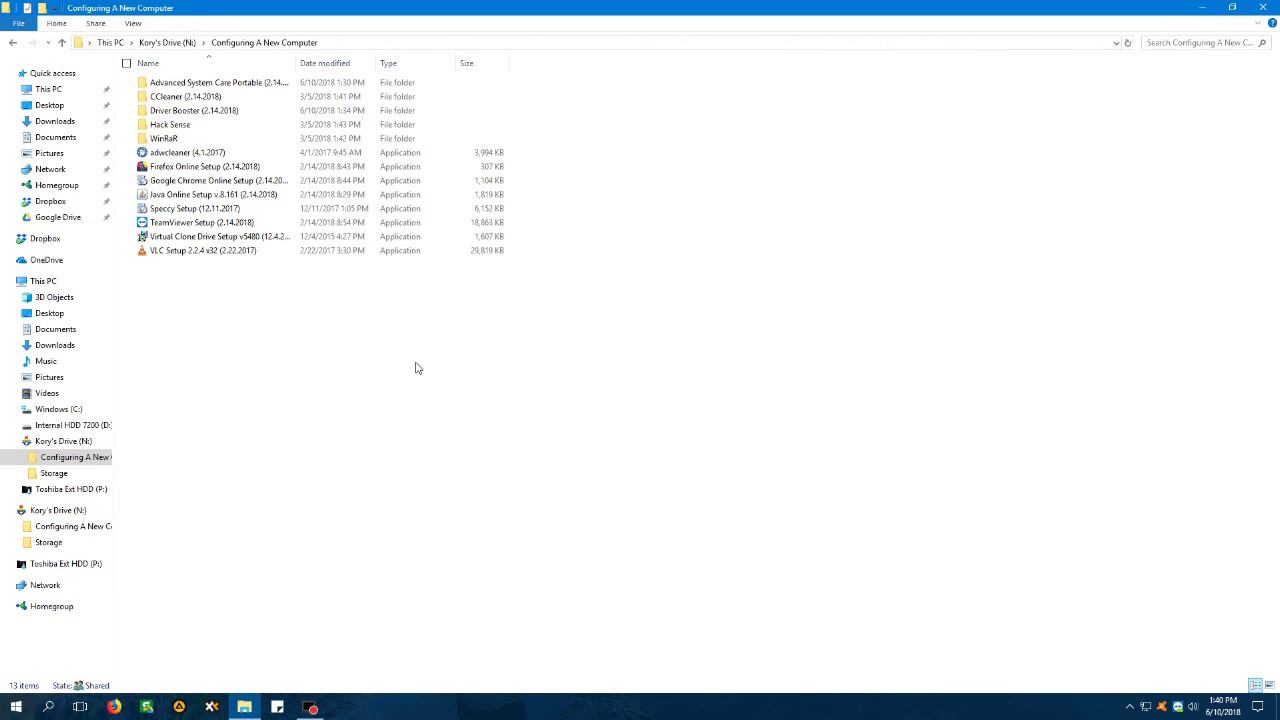
Paste the downloaded Flash Player installer into the Configuring A New Computer folder and rename it Flash
key(ctrl+v)
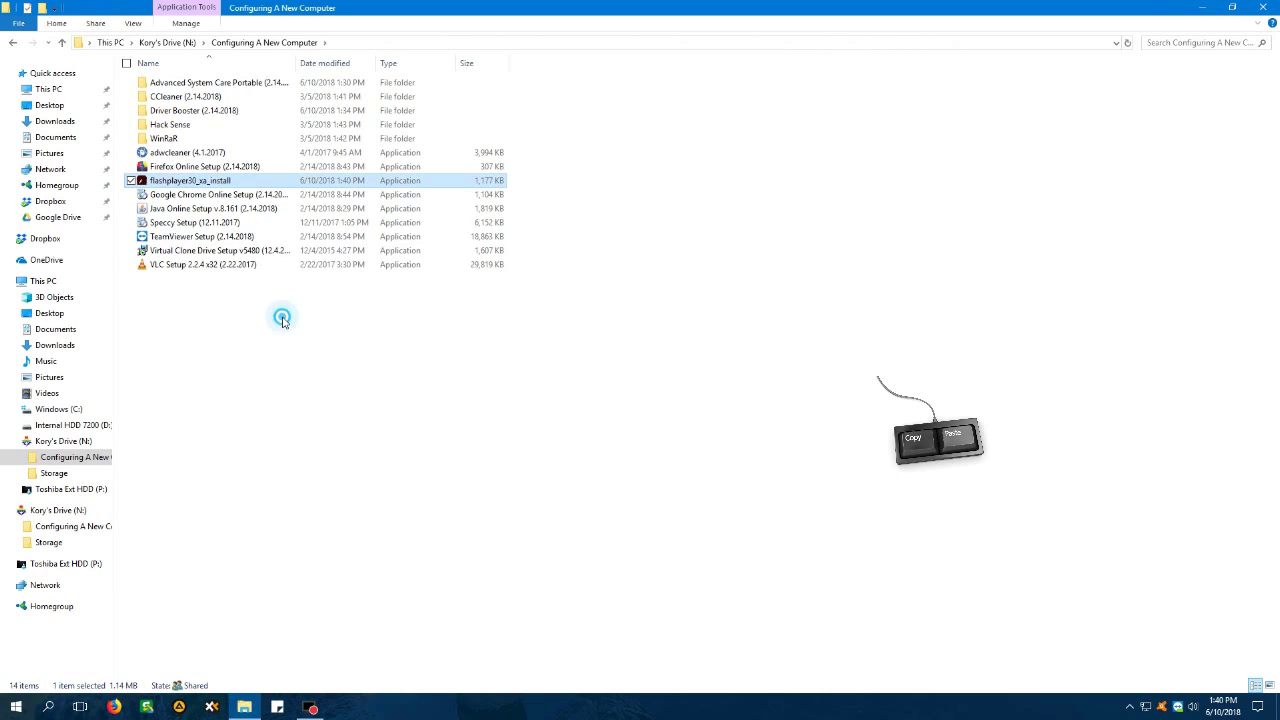
click(200, 181)
click(203, 180)
text(Flash)
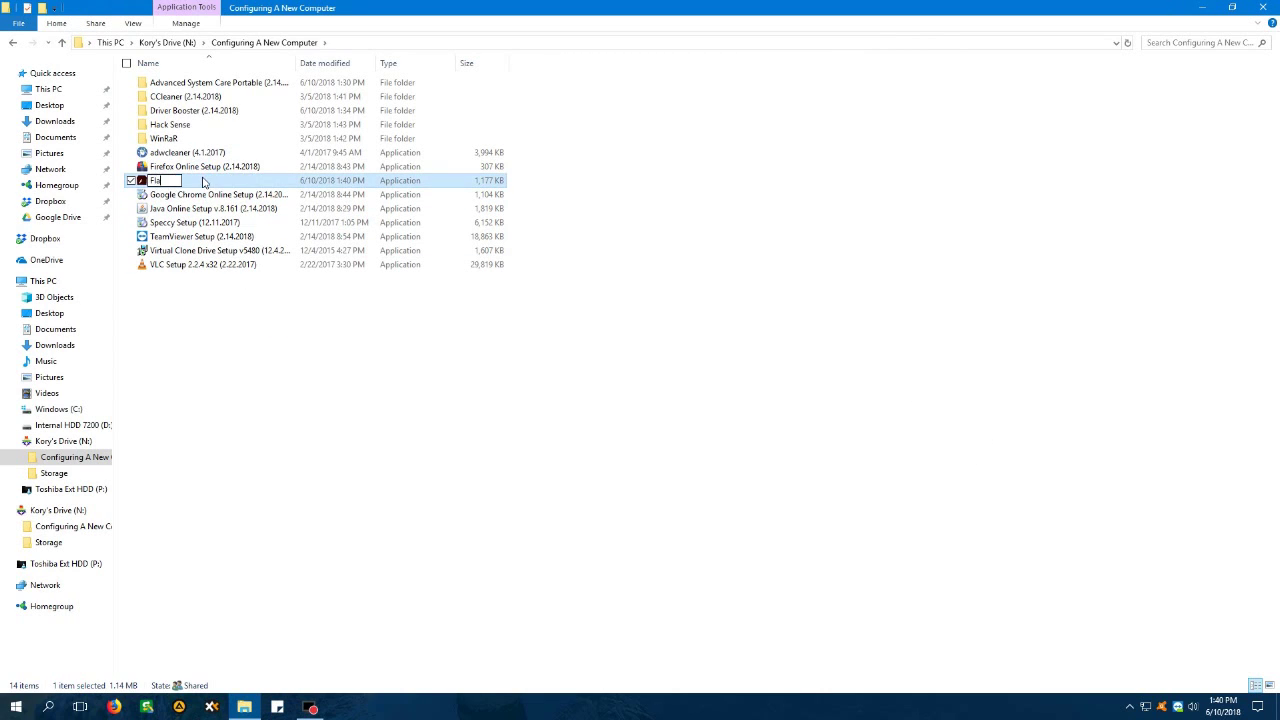
key(Return)
Rename the Flash installer as Adobe Flash Player Install
double_click(203, 180)
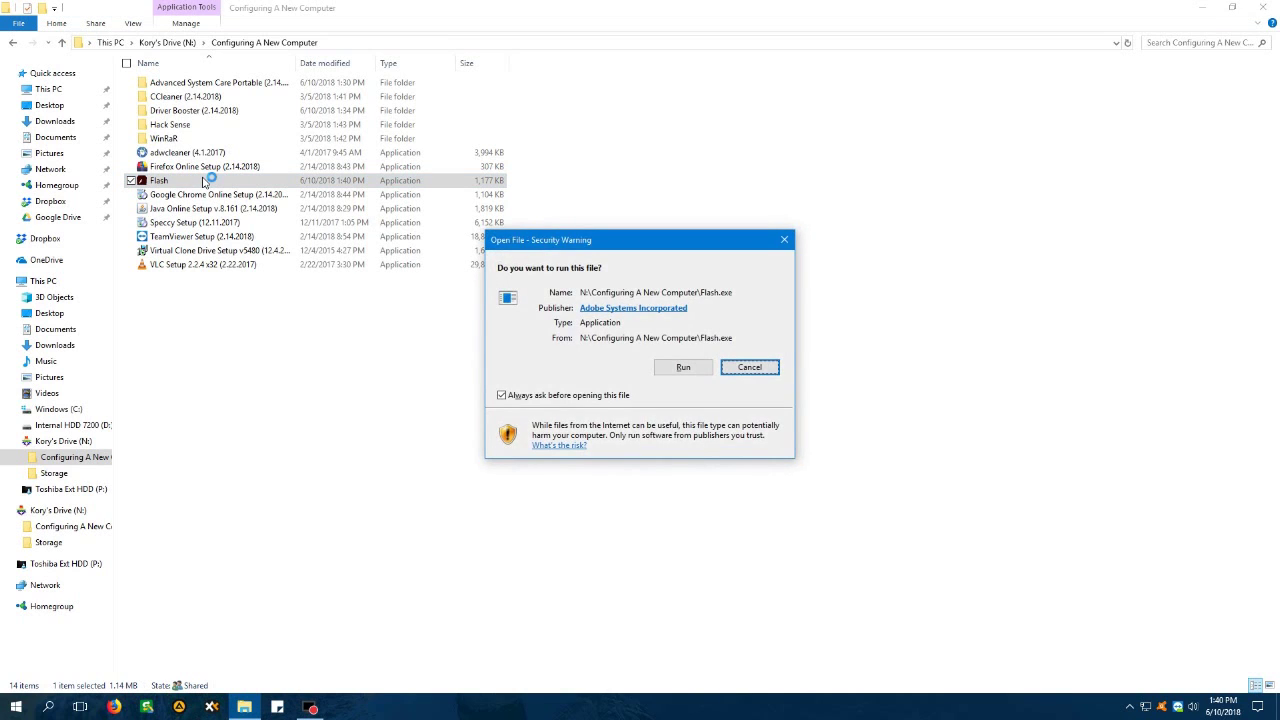
key(Escape)
click(172, 180)
text(Adobe Fla)
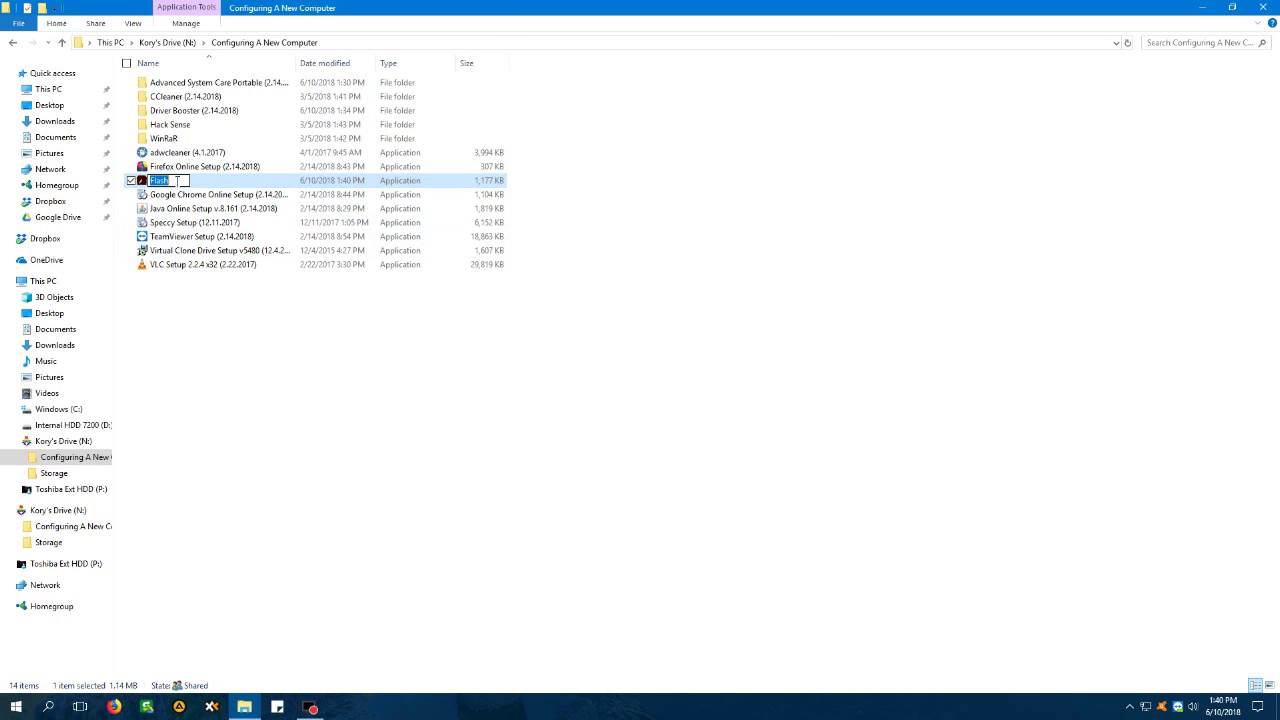
text(sh Player Install)
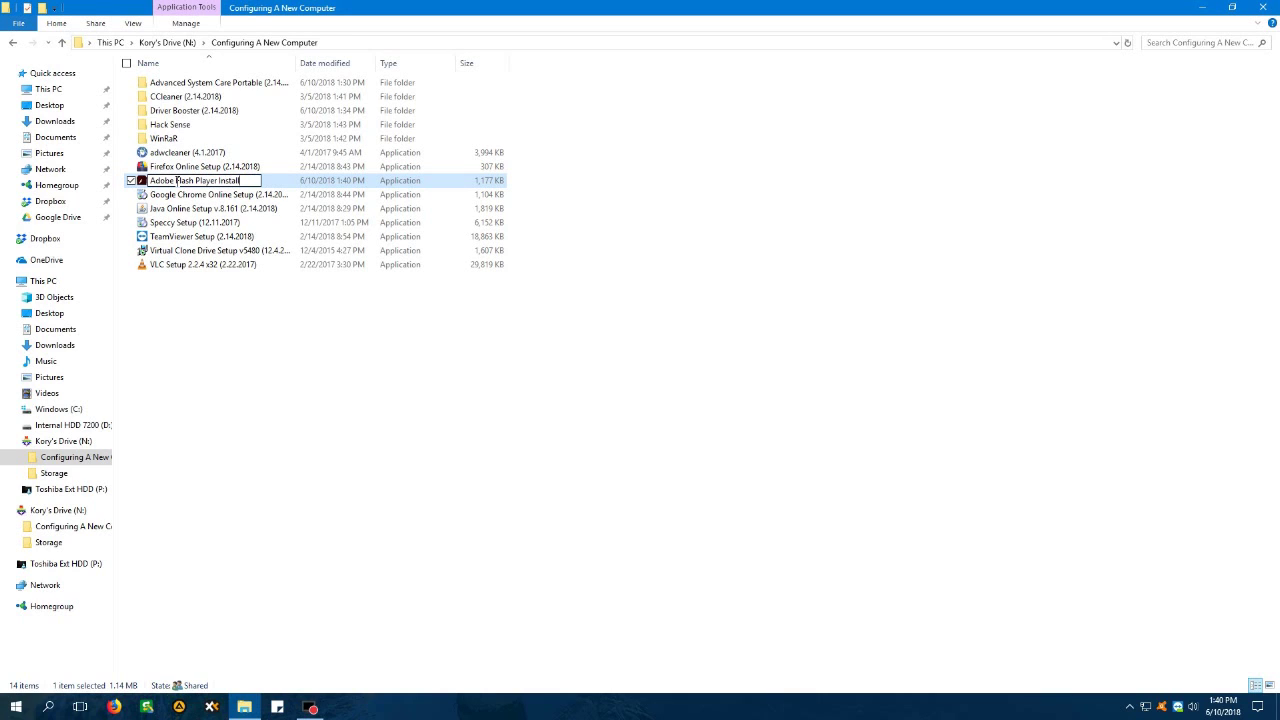
key(Return)
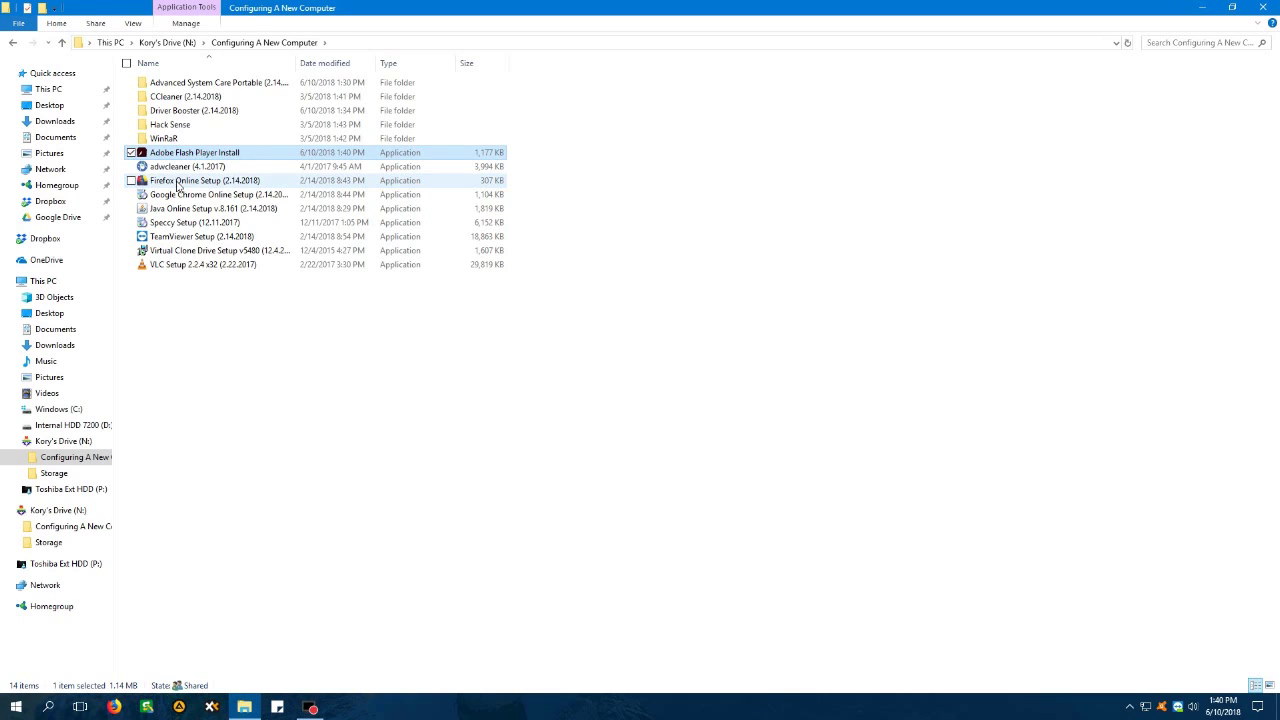
click(255, 524)
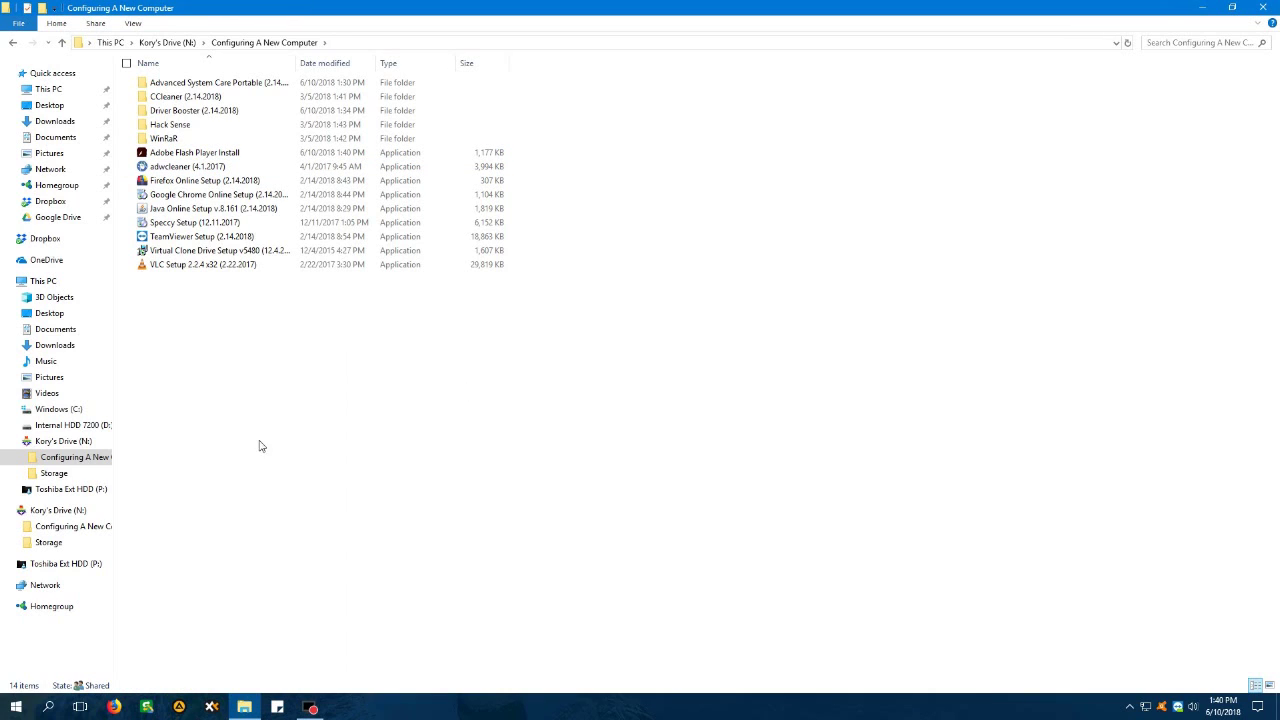
Highlight the Adobe Flash Player Install file, the whole folder contents and the group of setup applications in turn
click(263, 152)
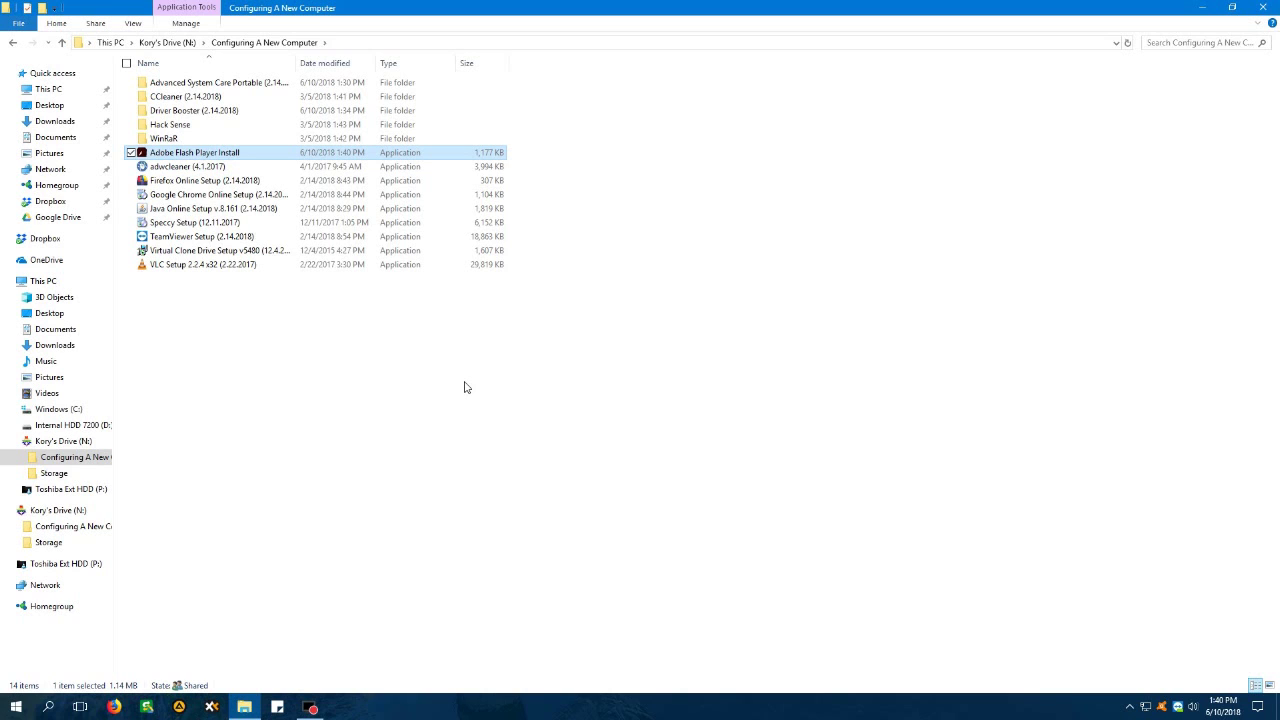
drag(445, 390, 636, 72)
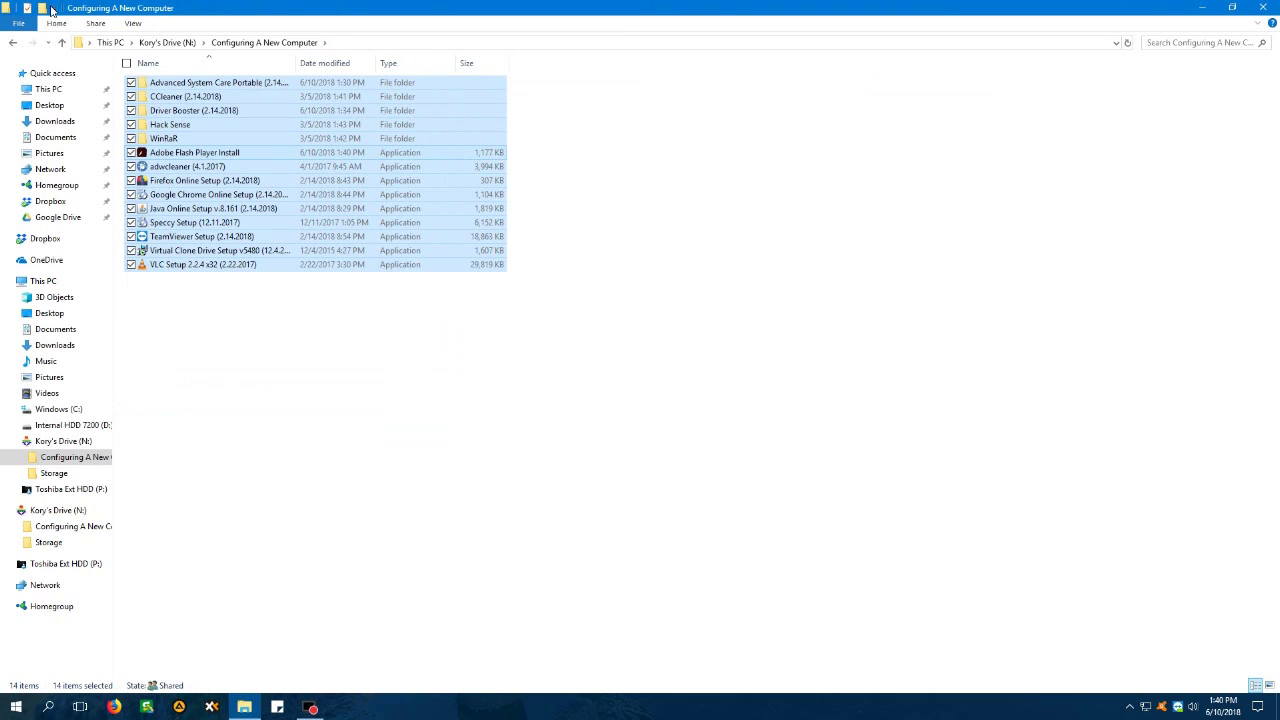
click(236, 457)
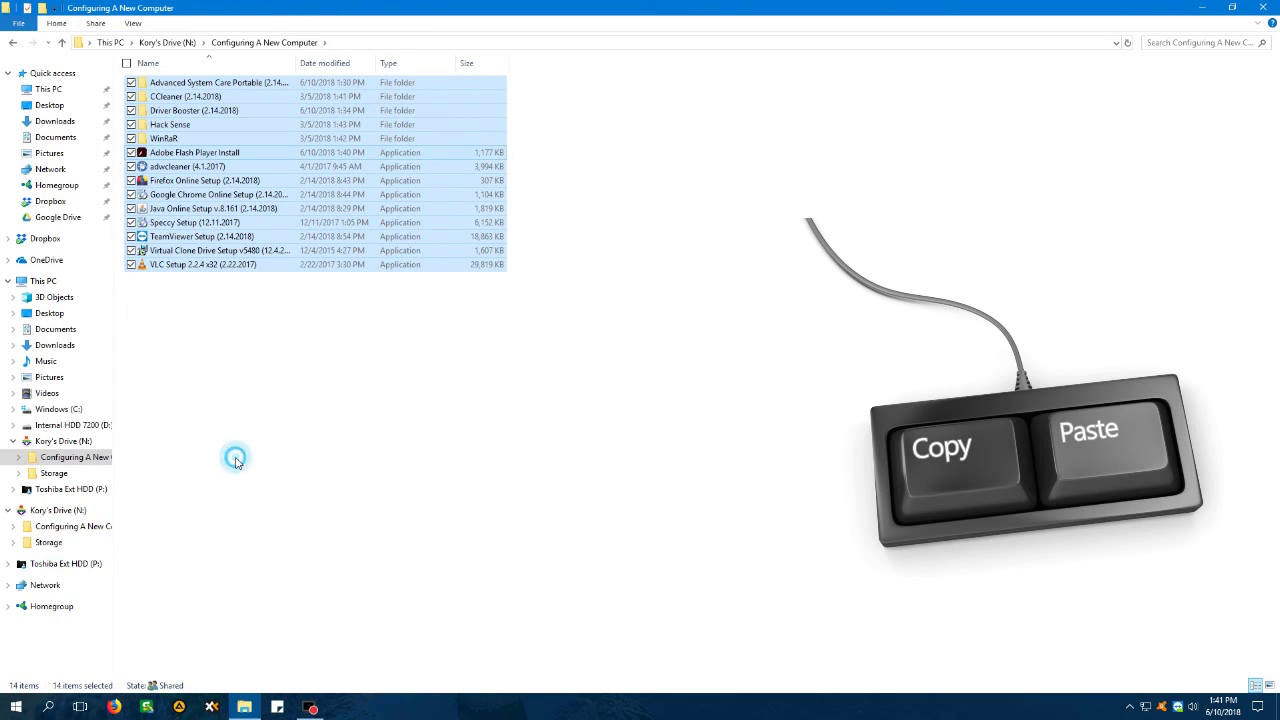
drag(525, 134, 306, 6)
drag(815, 324, 212, 162)
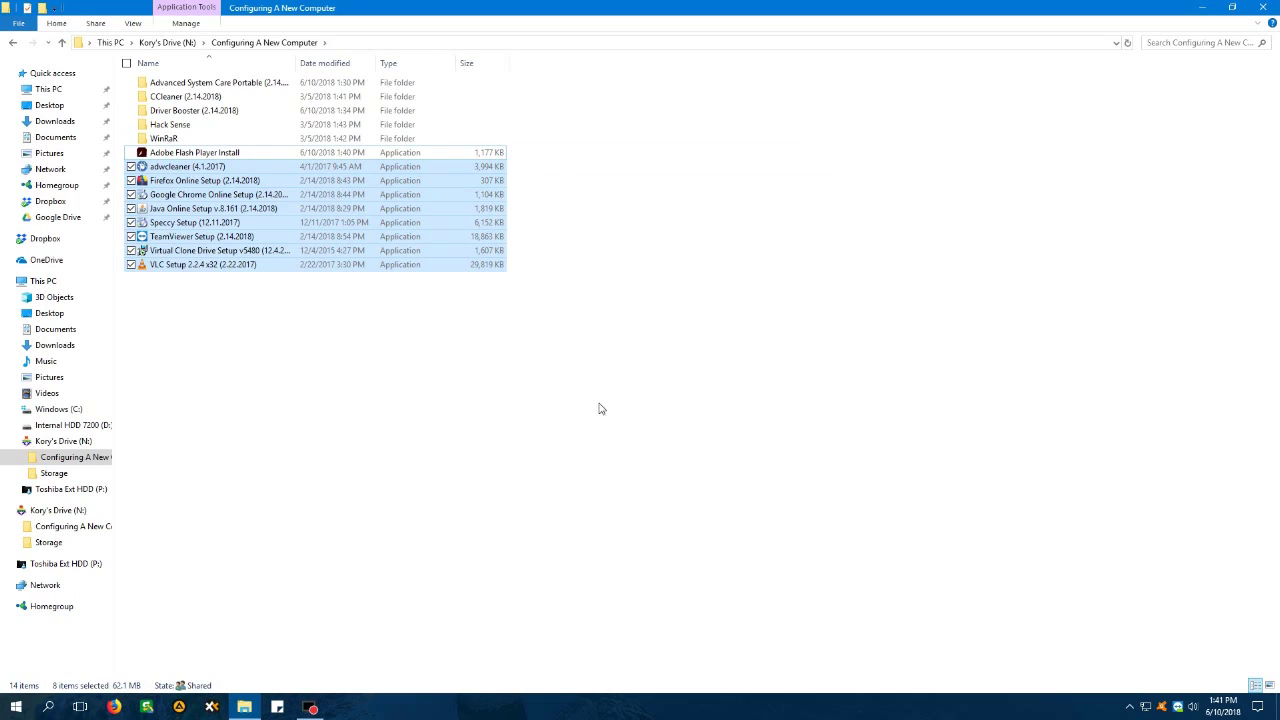
click(597, 521)
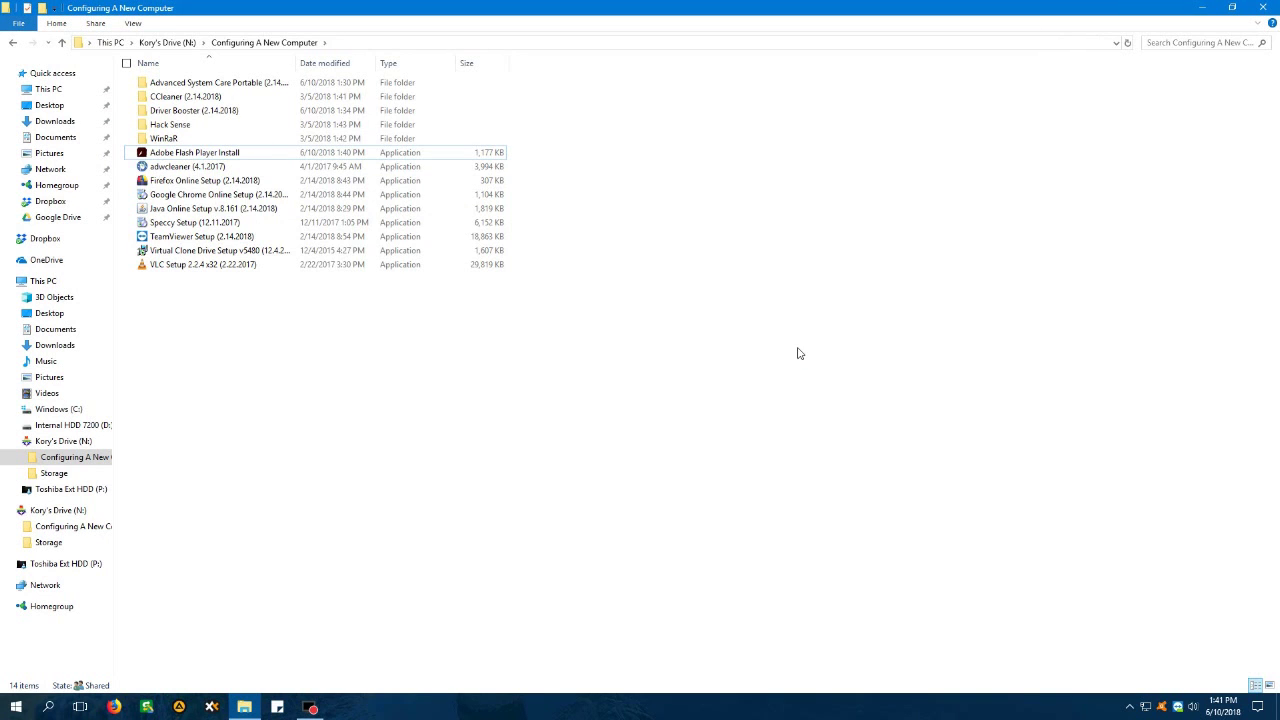
drag(800, 351, 114, 71)
drag(420, 422, 466, 184)
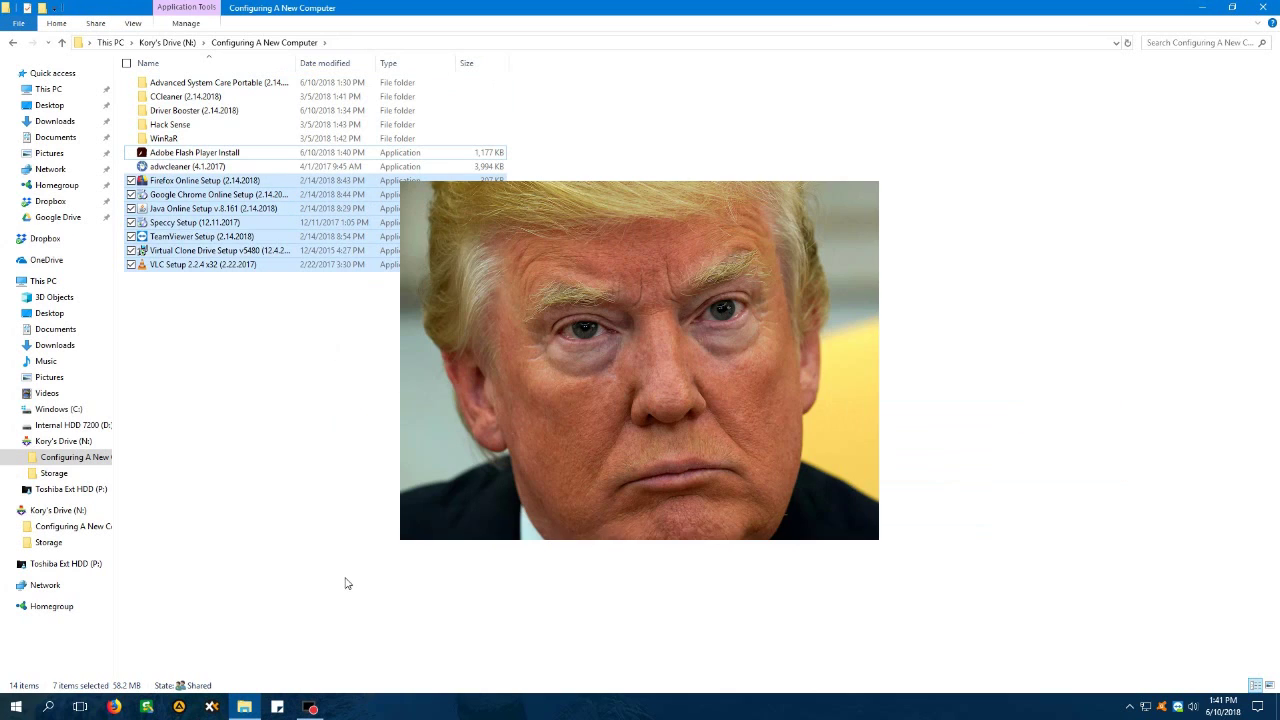
mouse_move(316, 714)
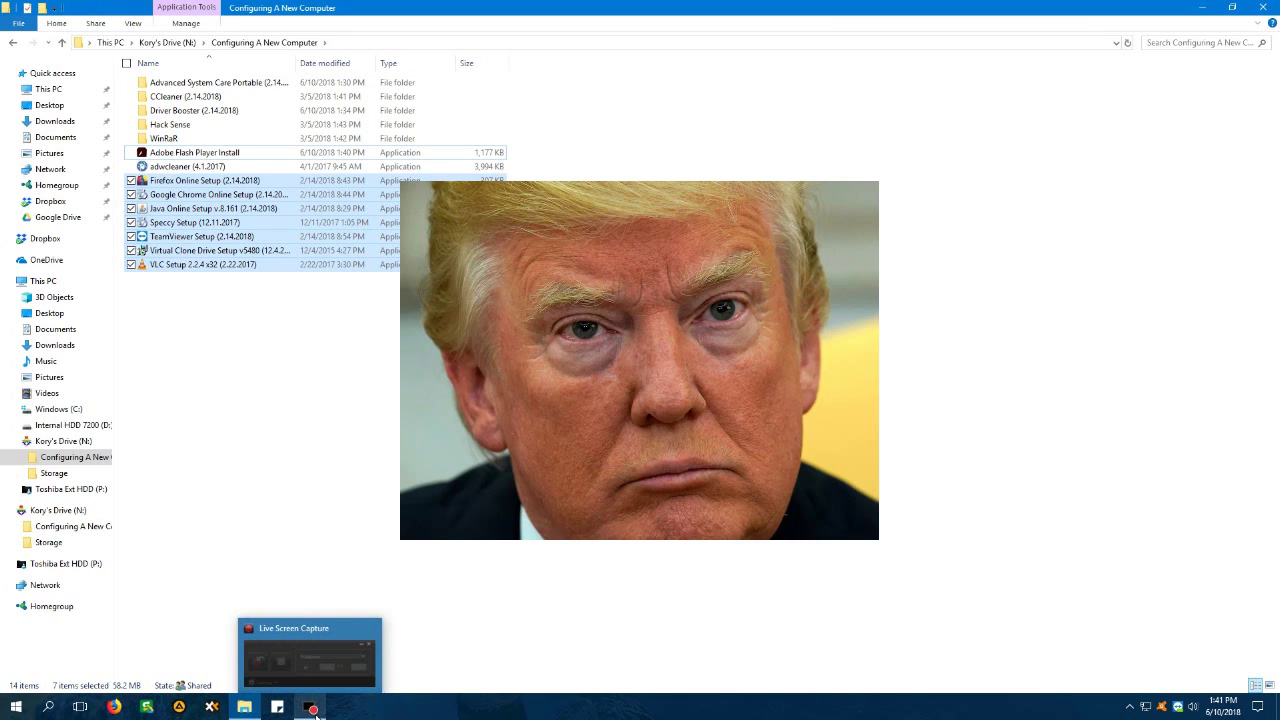